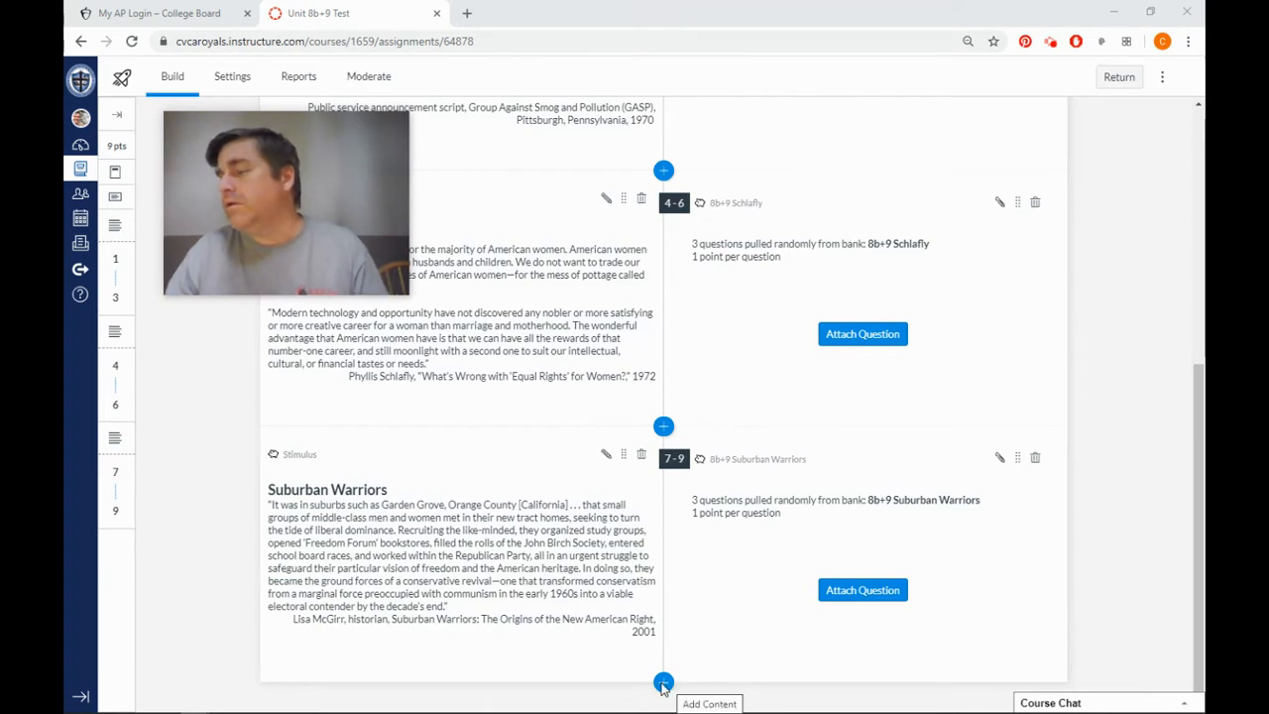
# Add a new stimulus after the Suburban Warriors section of the test and title it "Falwell".
pyautogui.scroll(2, 655, 619)
pyautogui.scroll(2, 654, 620)
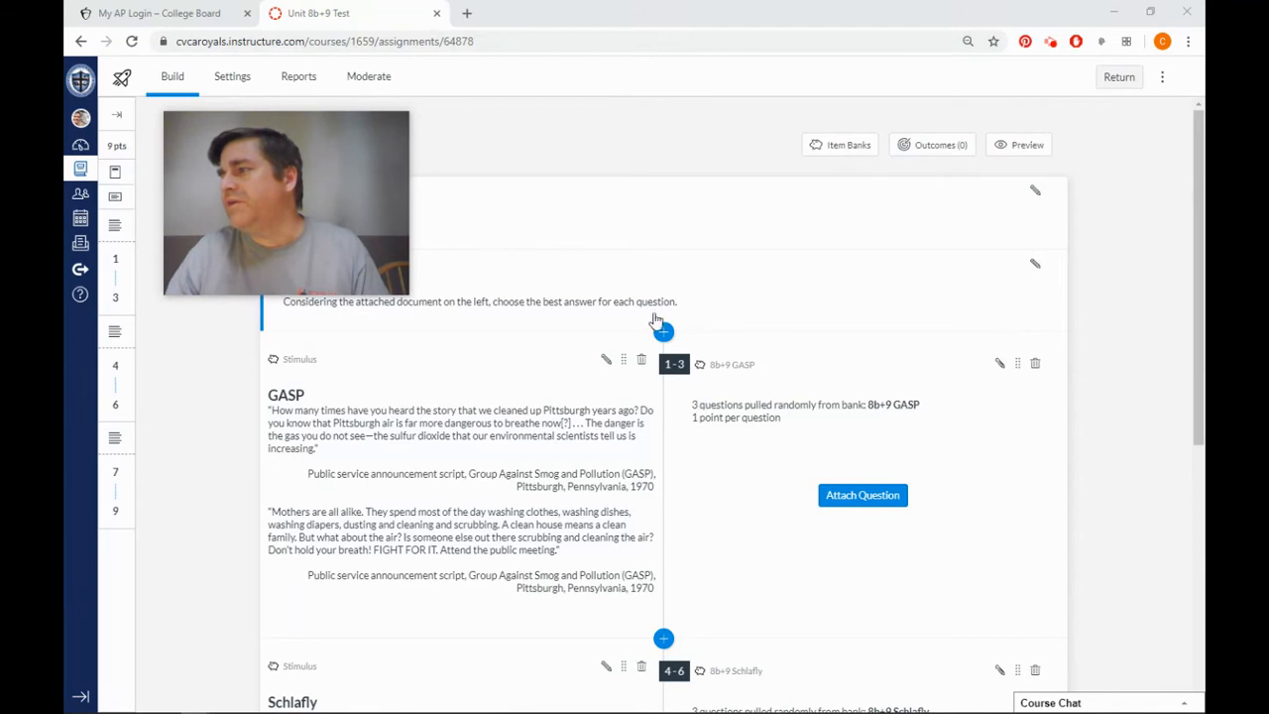
pyautogui.scroll(-1, 681, 481)
pyautogui.scroll(-4, 681, 481)
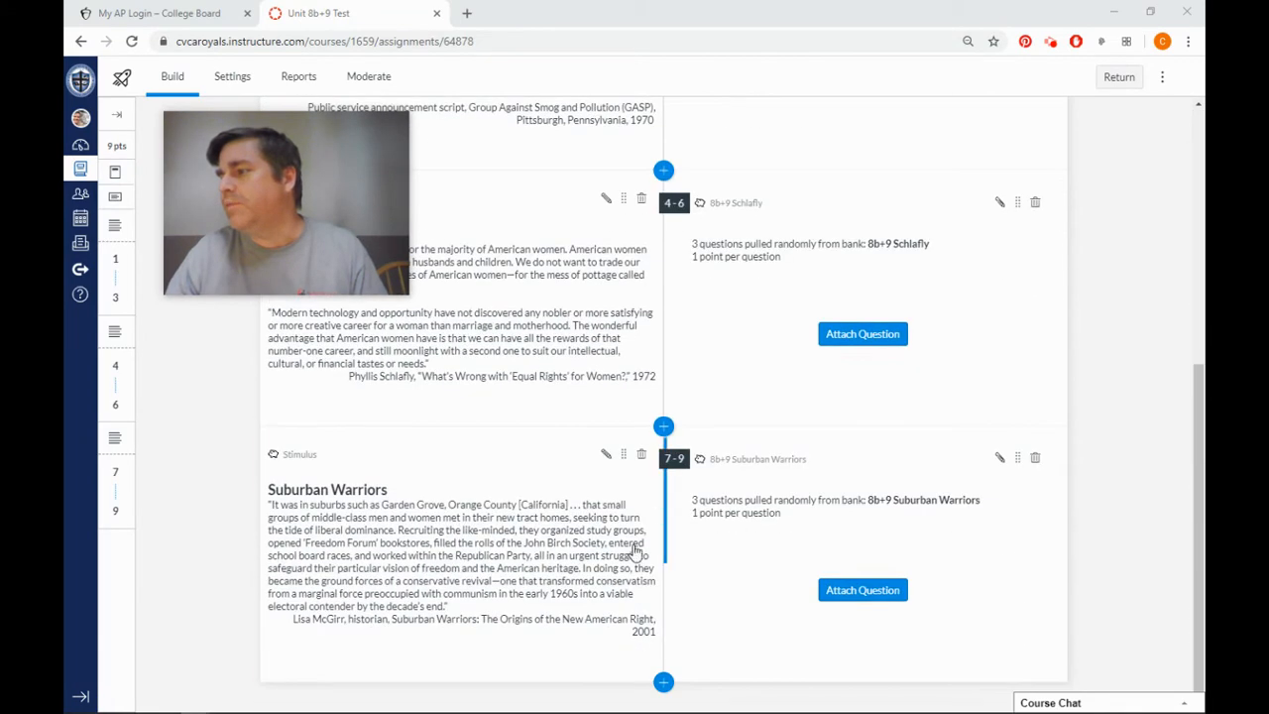
pyautogui.click(663, 681)
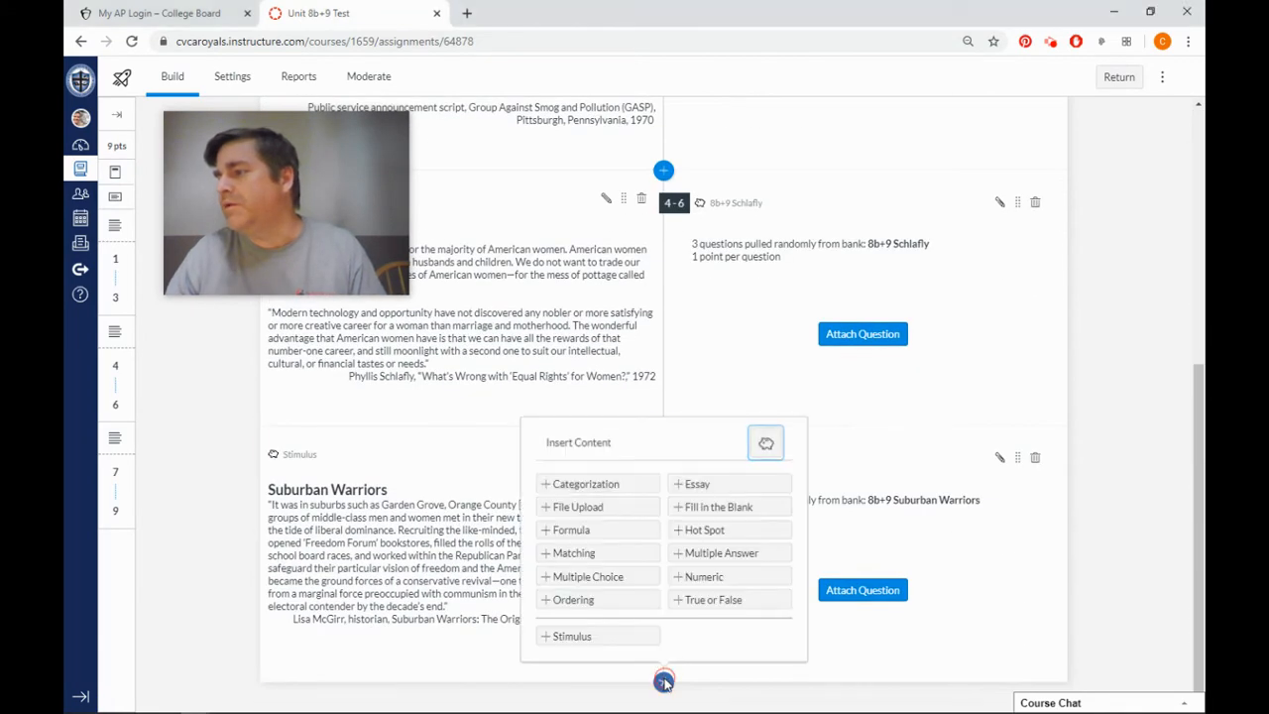
pyautogui.click(589, 636)
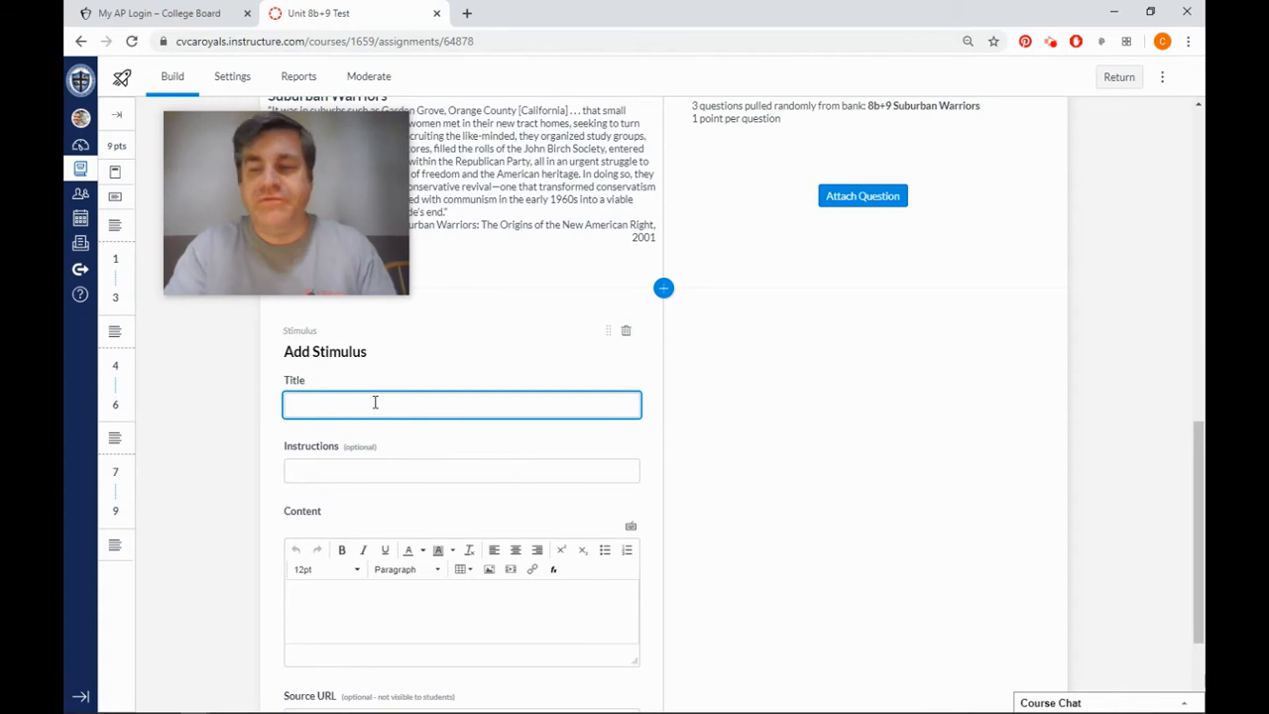
pyautogui.write('FA')
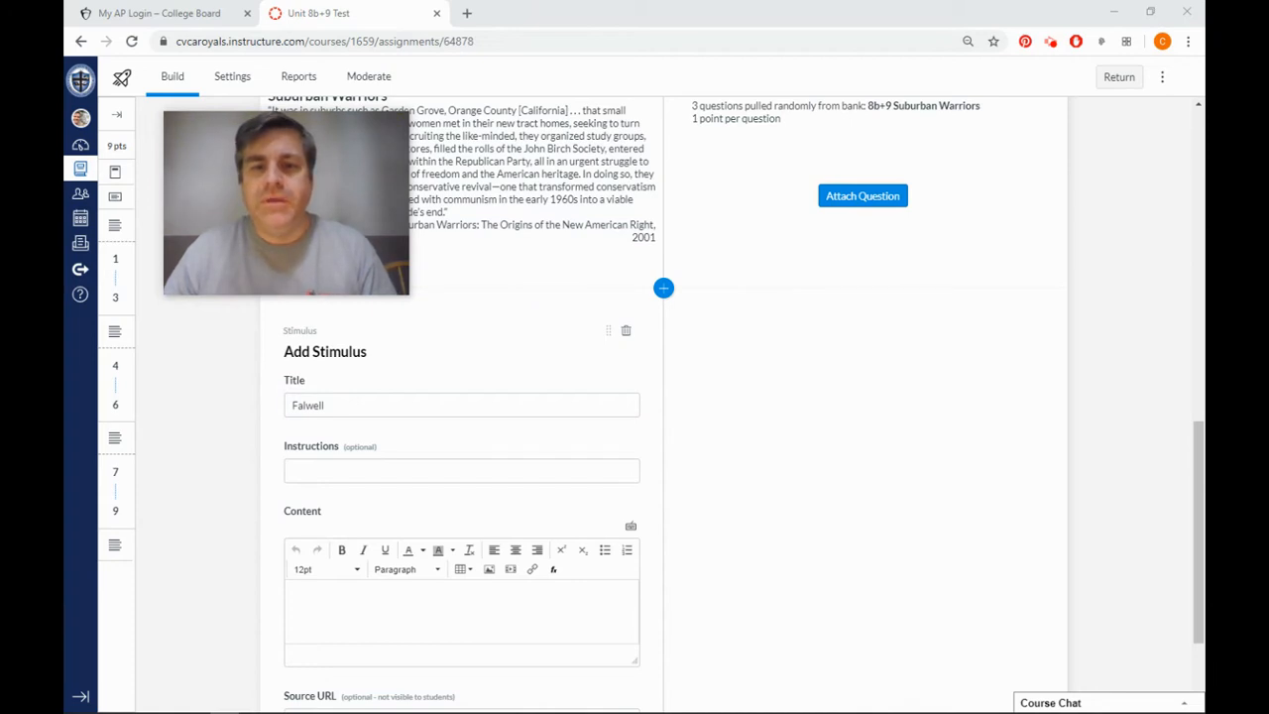
pyautogui.moveTo(397, 291)
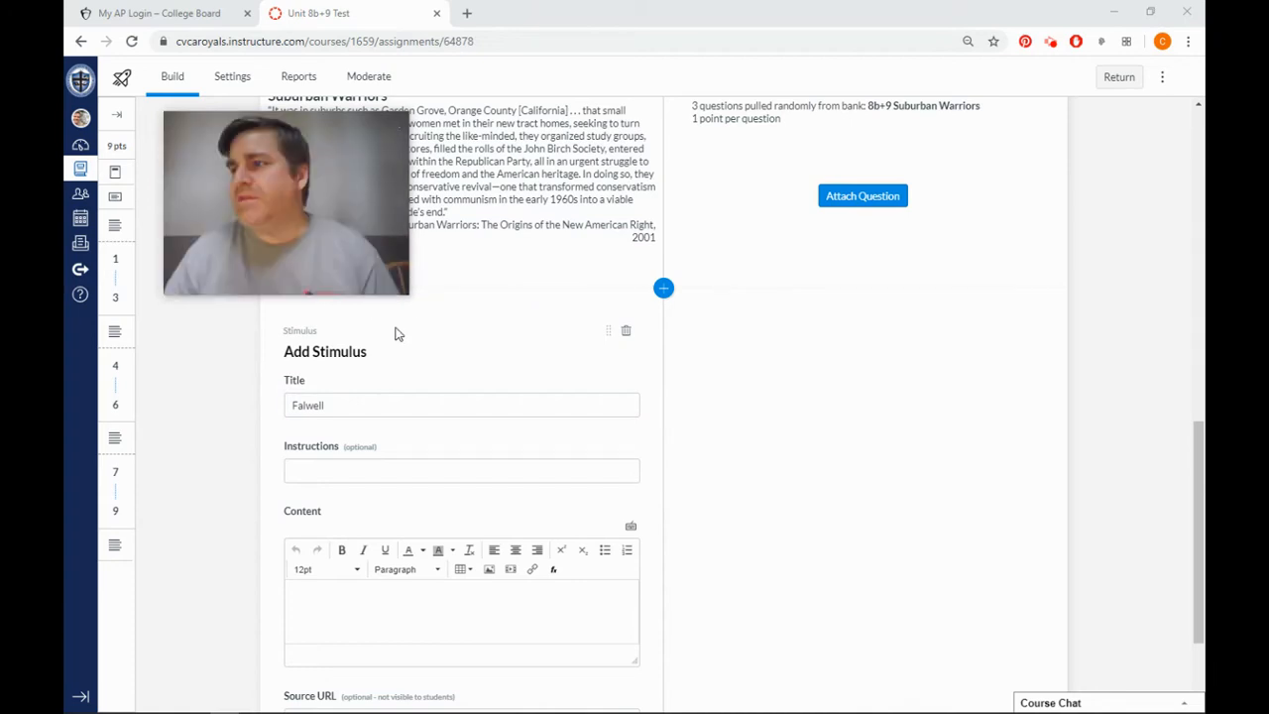
# Paste the copied Jerry Falwell excerpt from Listen America, with its attribution, into the stimulus content.
pyautogui.click(354, 600)
pyautogui.scroll(-2, 349, 575)
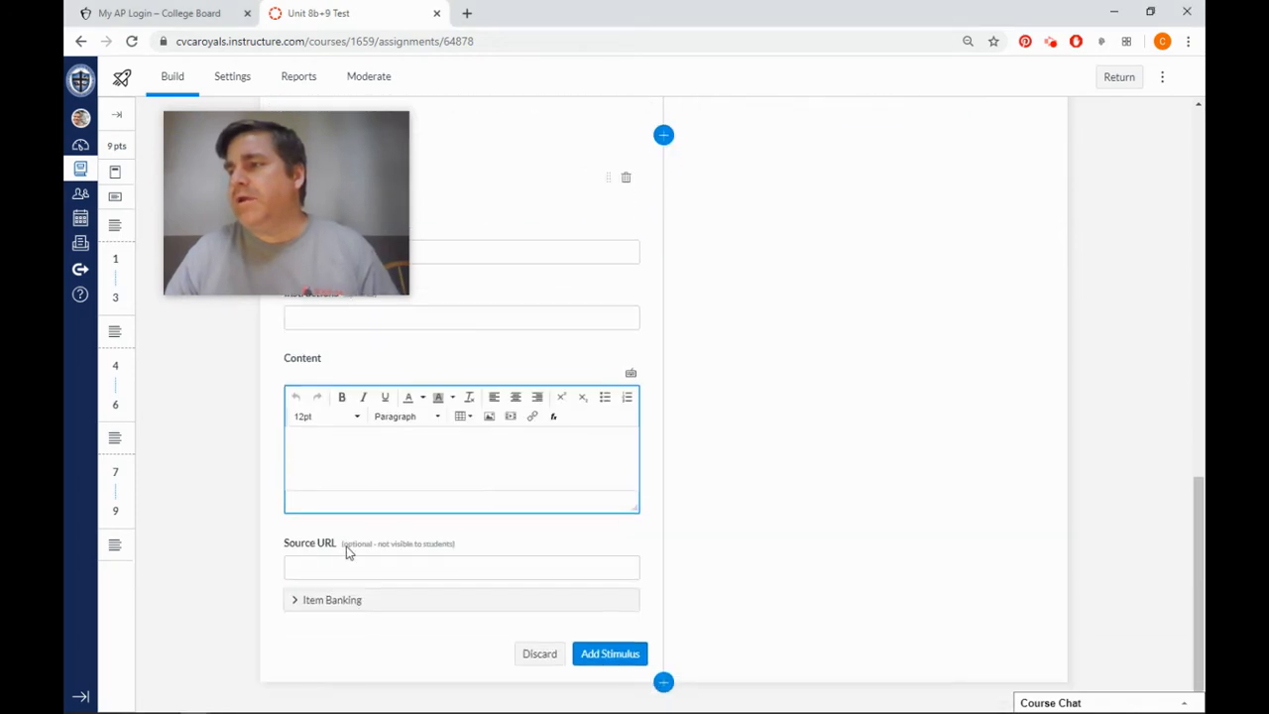
pyautogui.click(374, 445)
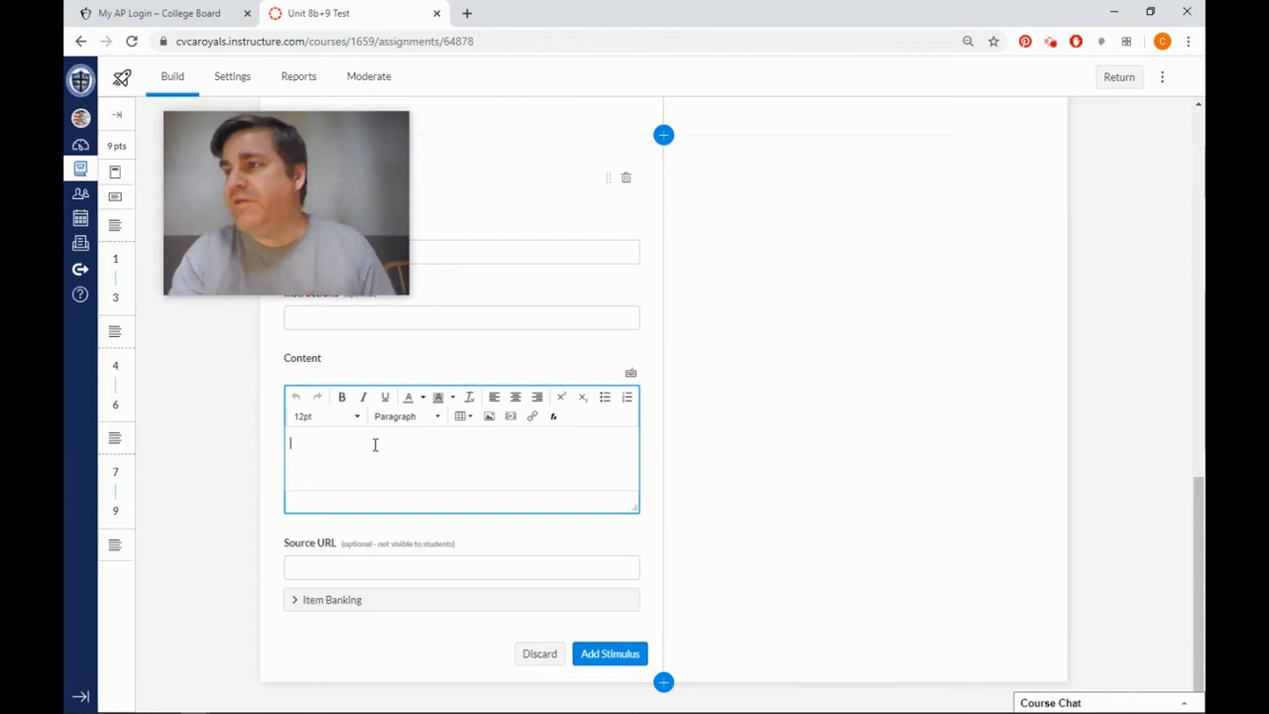
pyautogui.hotkey('ctrl', 'v')
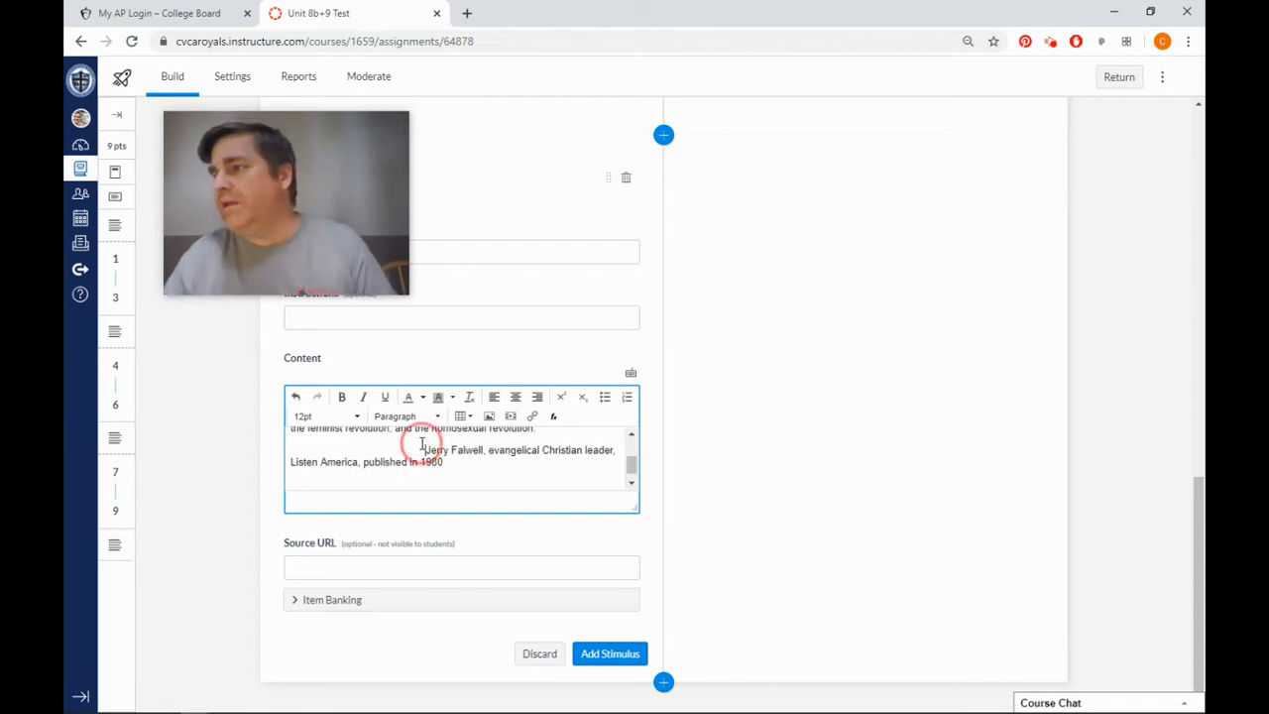
pyautogui.scroll(5, 422, 443)
pyautogui.scroll(-5, 459, 515)
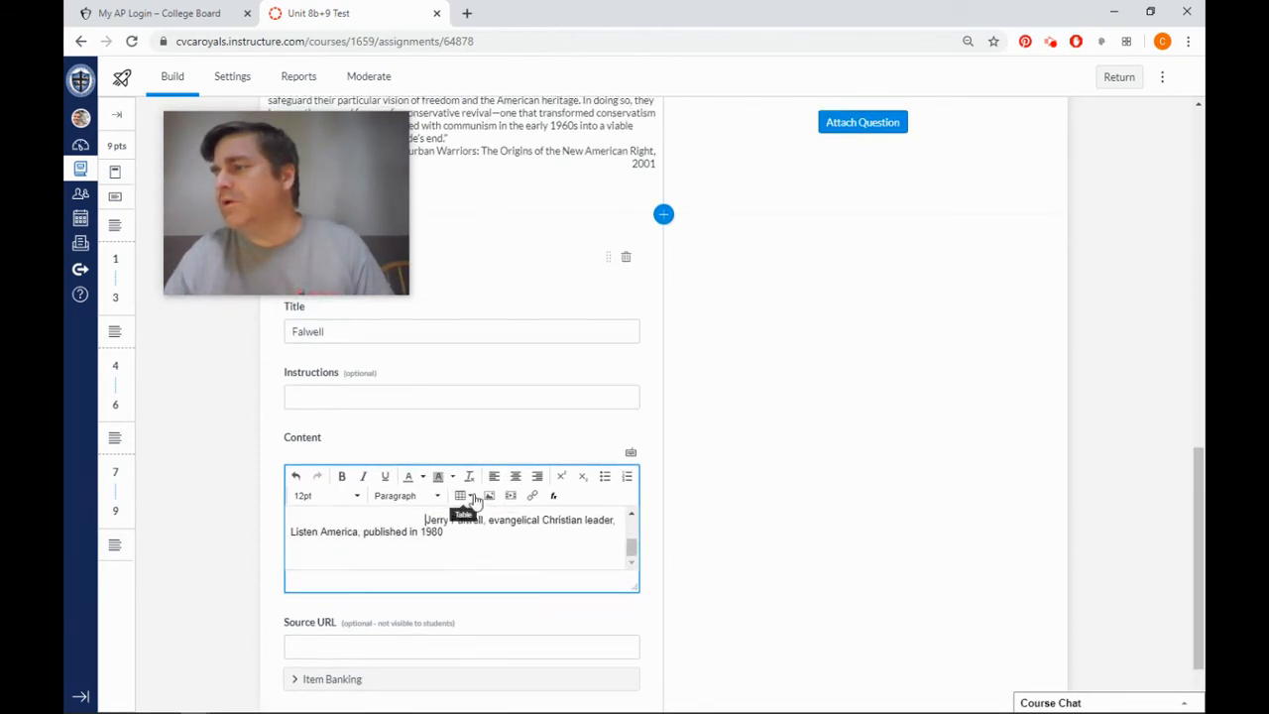
pyautogui.click(420, 520)
pyautogui.press('BackSpace')
pyautogui.press('BackSpace')
pyautogui.press('BackSpace')
pyautogui.press('BackSpace')
pyautogui.press('BackSpace')
pyautogui.press('BackSpace')
pyautogui.press('BackSpace')
pyautogui.press('BackSpace')
pyautogui.press('BackSpace')
pyautogui.press('BackSpace')
pyautogui.press('BackSpace')
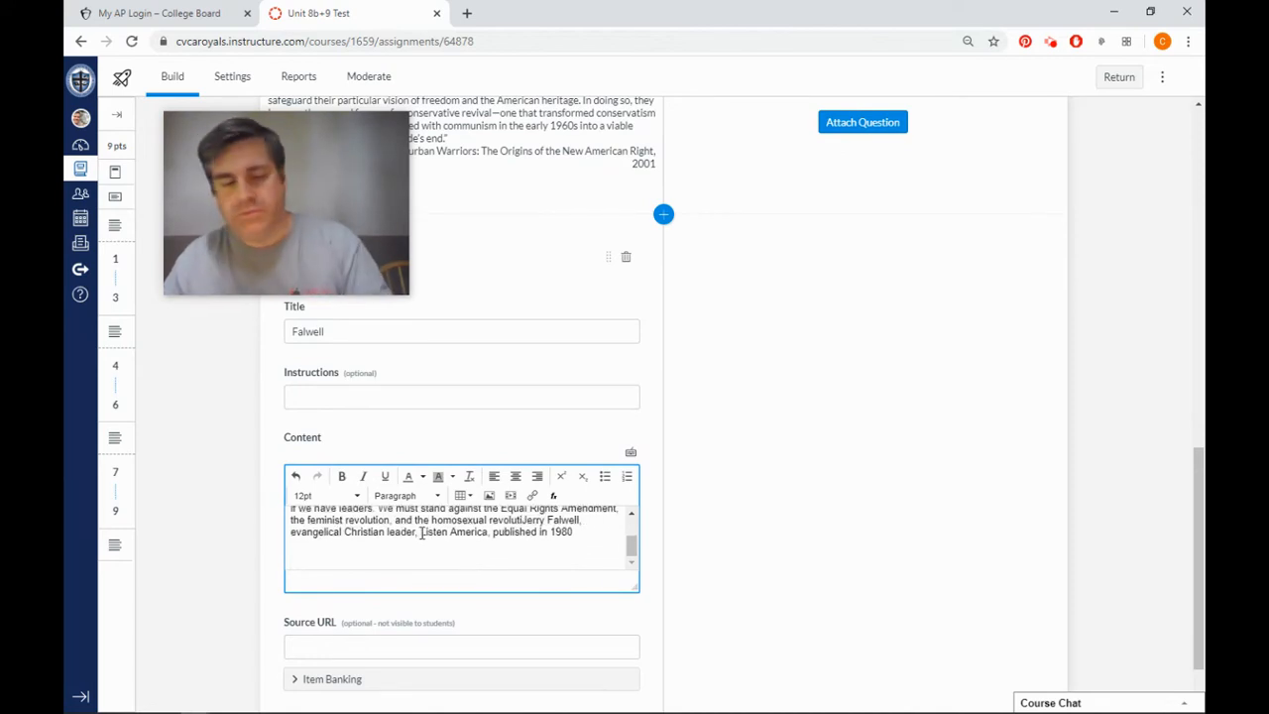
pyautogui.hotkey('ctrl', 'z')
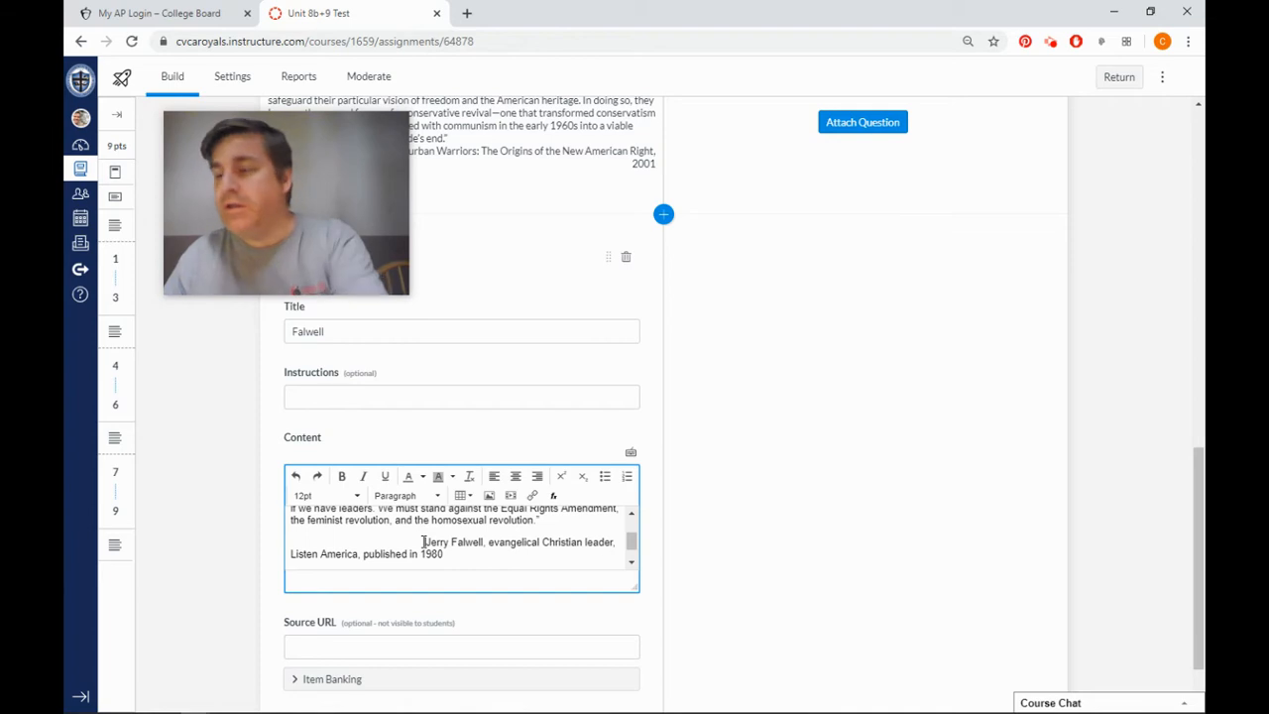
# Remove the blank space in front of the attribution line in the stimulus content and right-align that line.
pyautogui.press('BackSpace')
pyautogui.press('BackSpace')
pyautogui.press('BackSpace')
pyautogui.press('BackSpace')
pyautogui.press('BackSpace')
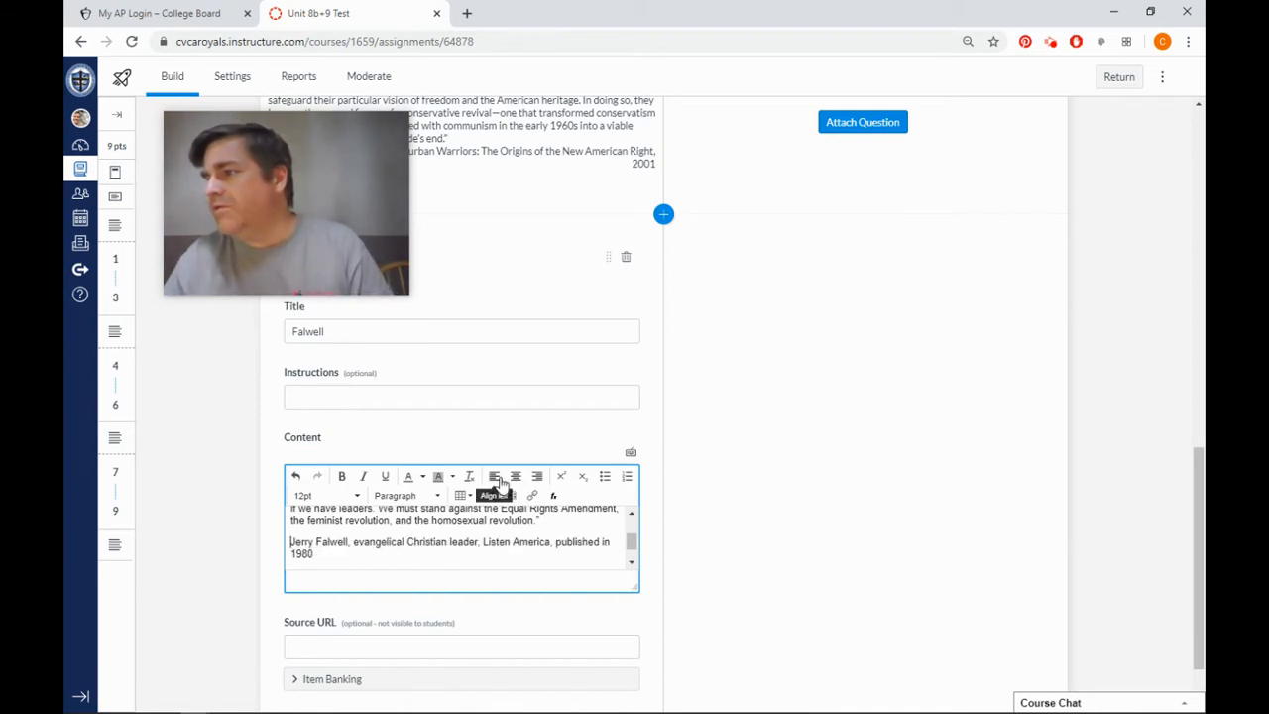
pyautogui.click(537, 477)
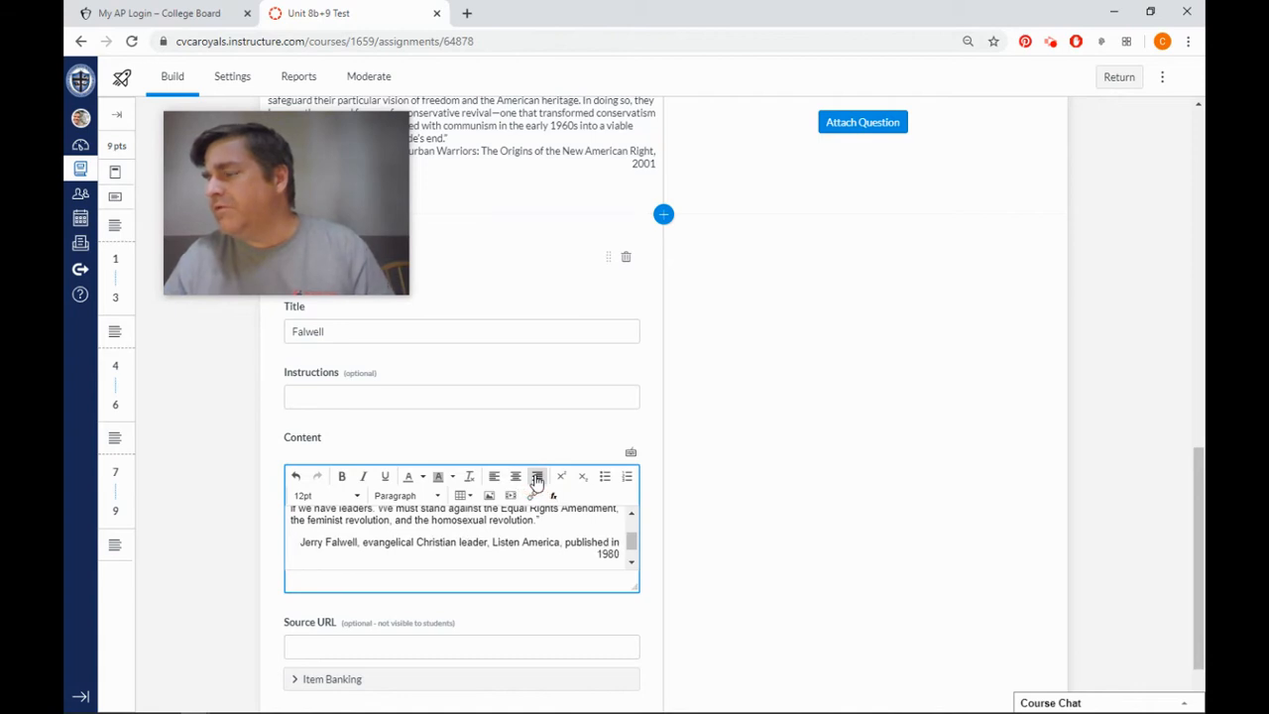
pyautogui.click(303, 543)
pyautogui.scroll(-1, 422, 547)
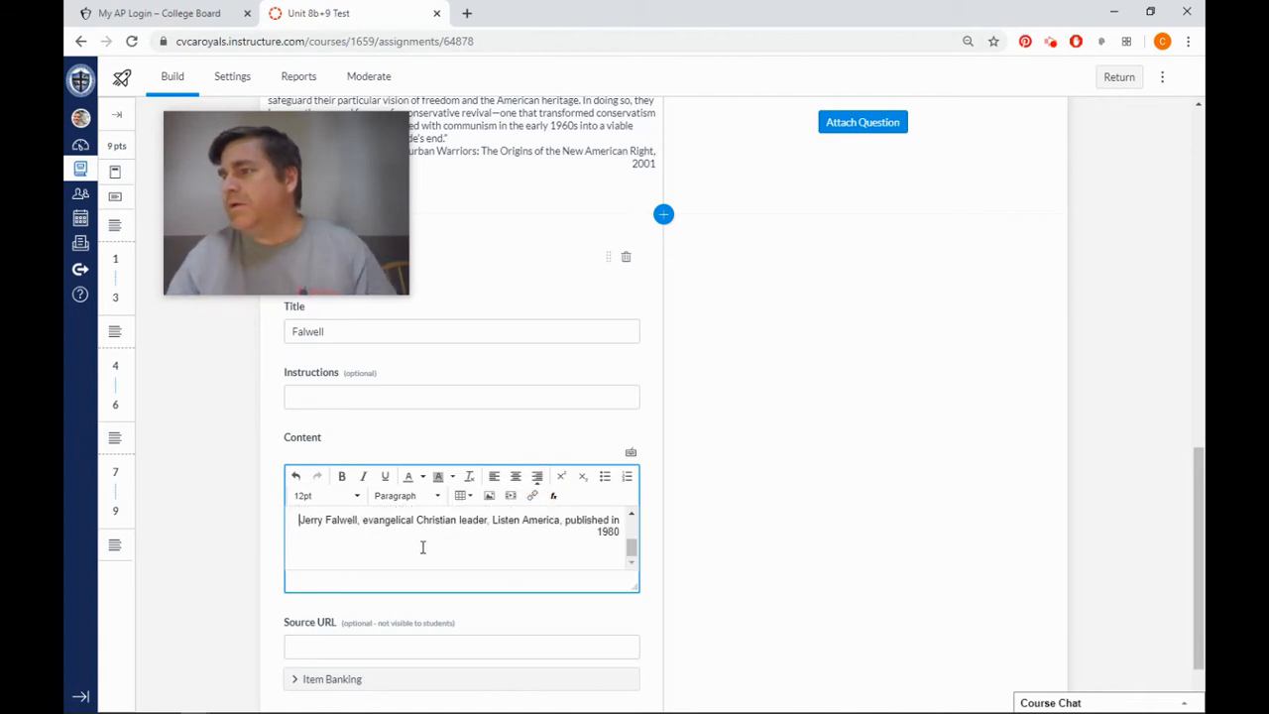
# Store the Falwell stimulus in the existing item bank "8b+9" and add the stimulus to the test.
pyautogui.scroll(-1, 422, 548)
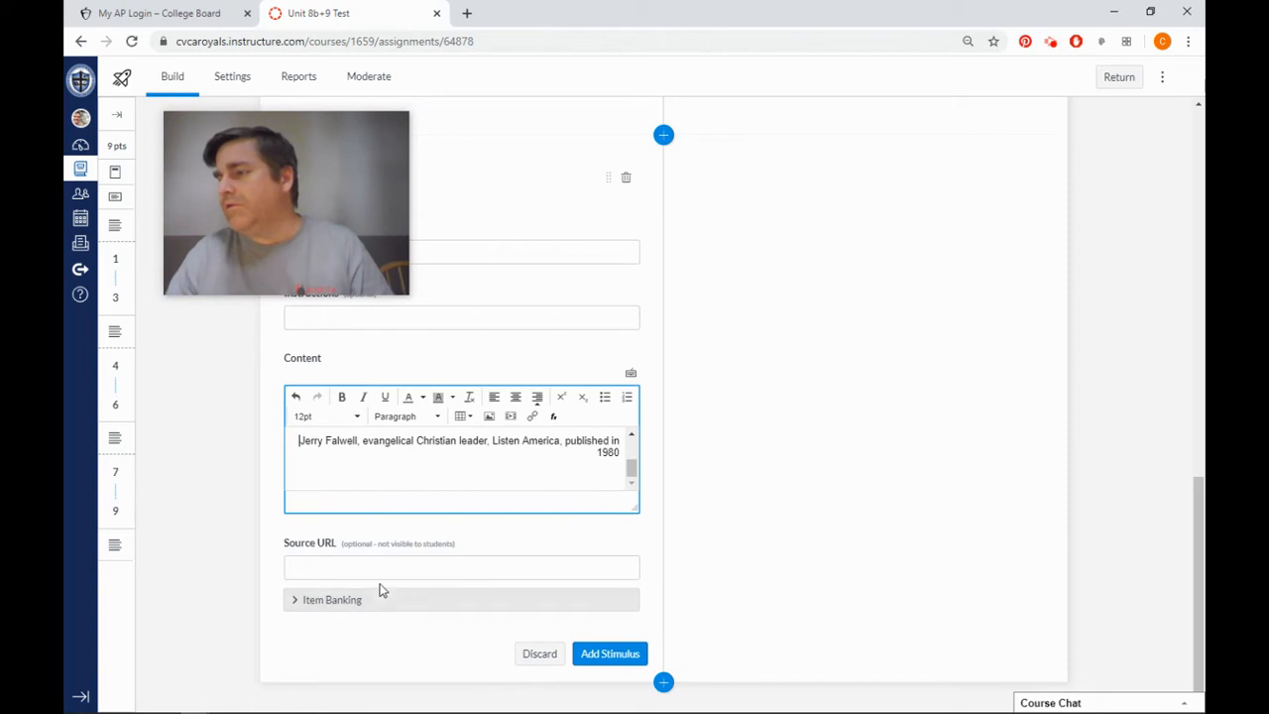
pyautogui.click(327, 600)
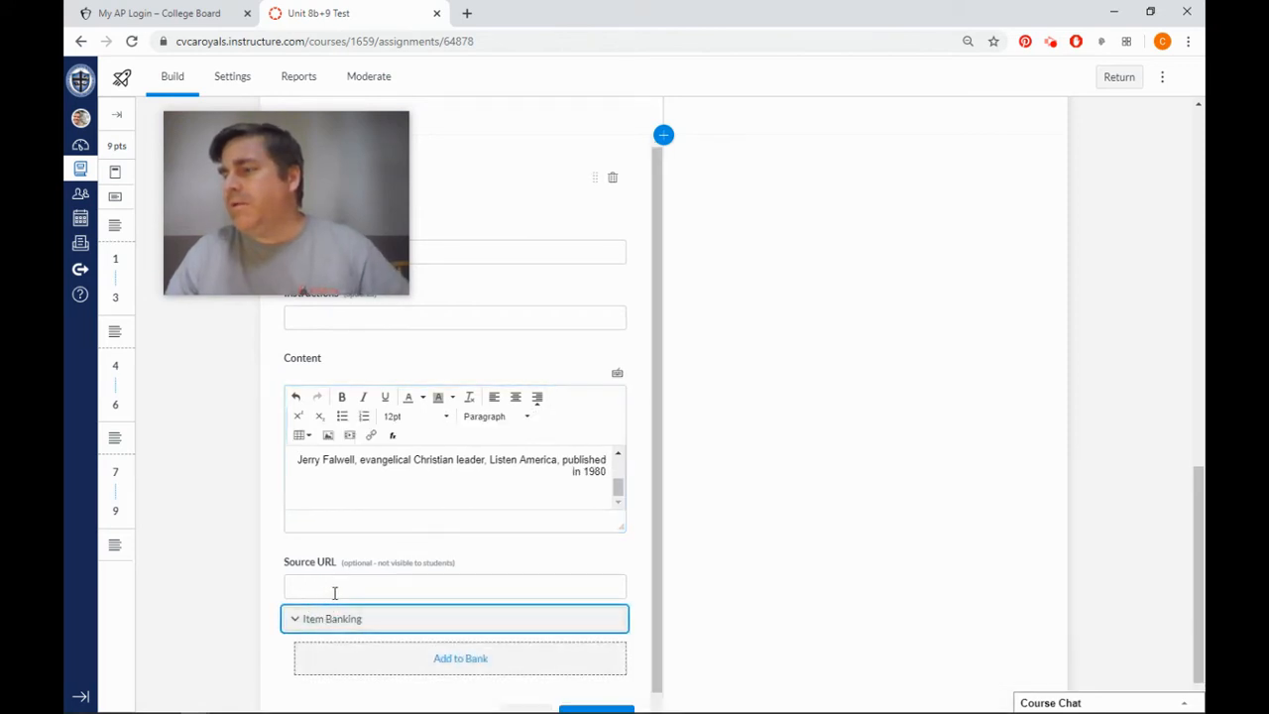
pyautogui.scroll(-1, 335, 593)
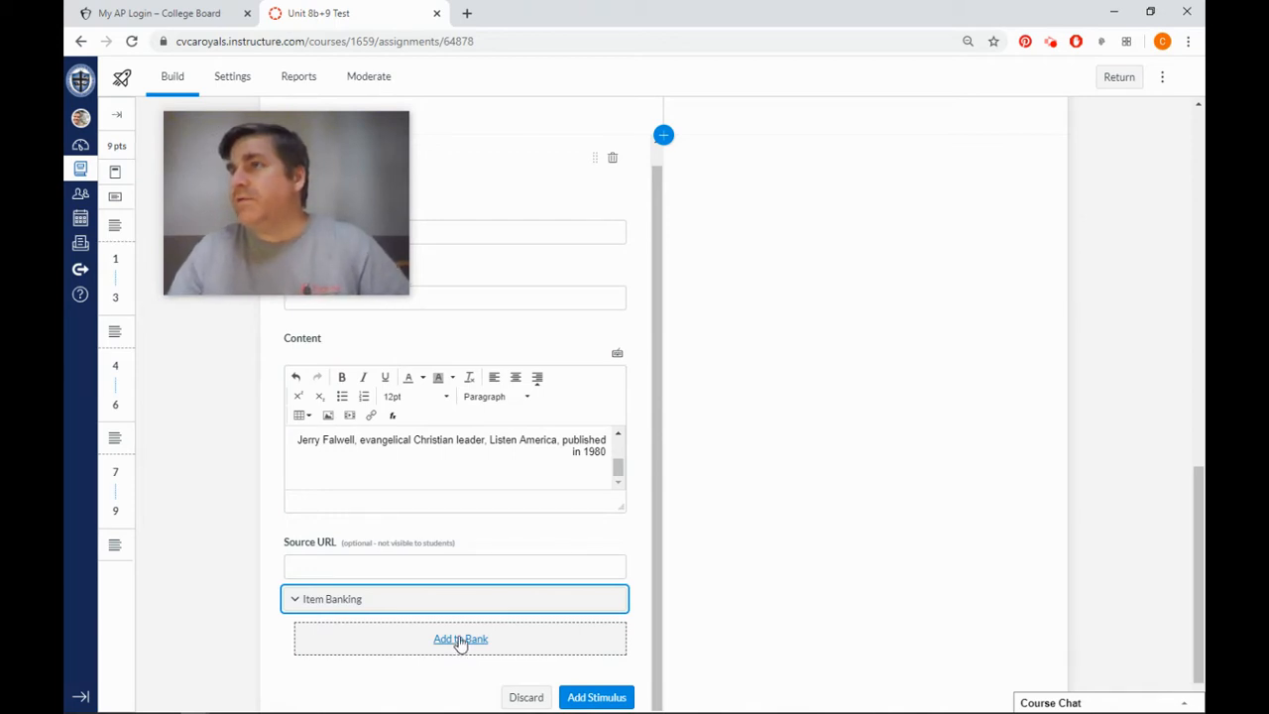
pyautogui.click(460, 639)
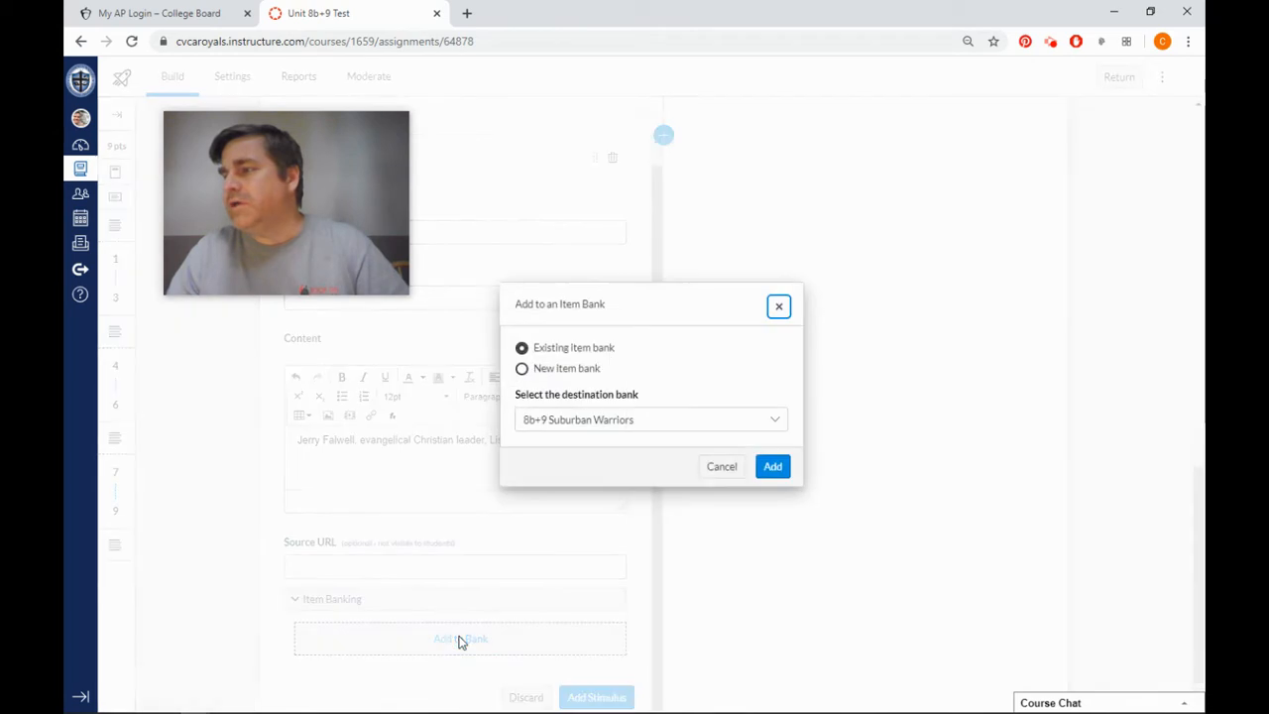
pyautogui.click(779, 424)
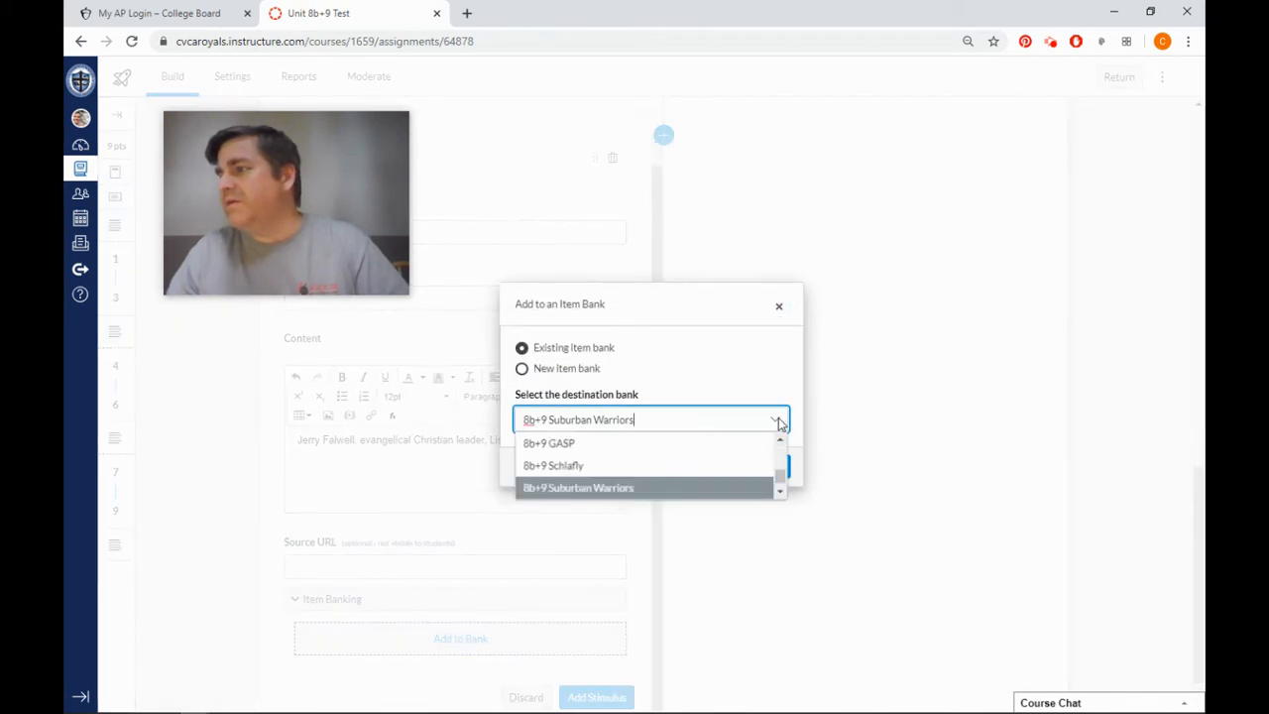
pyautogui.scroll(3, 661, 459)
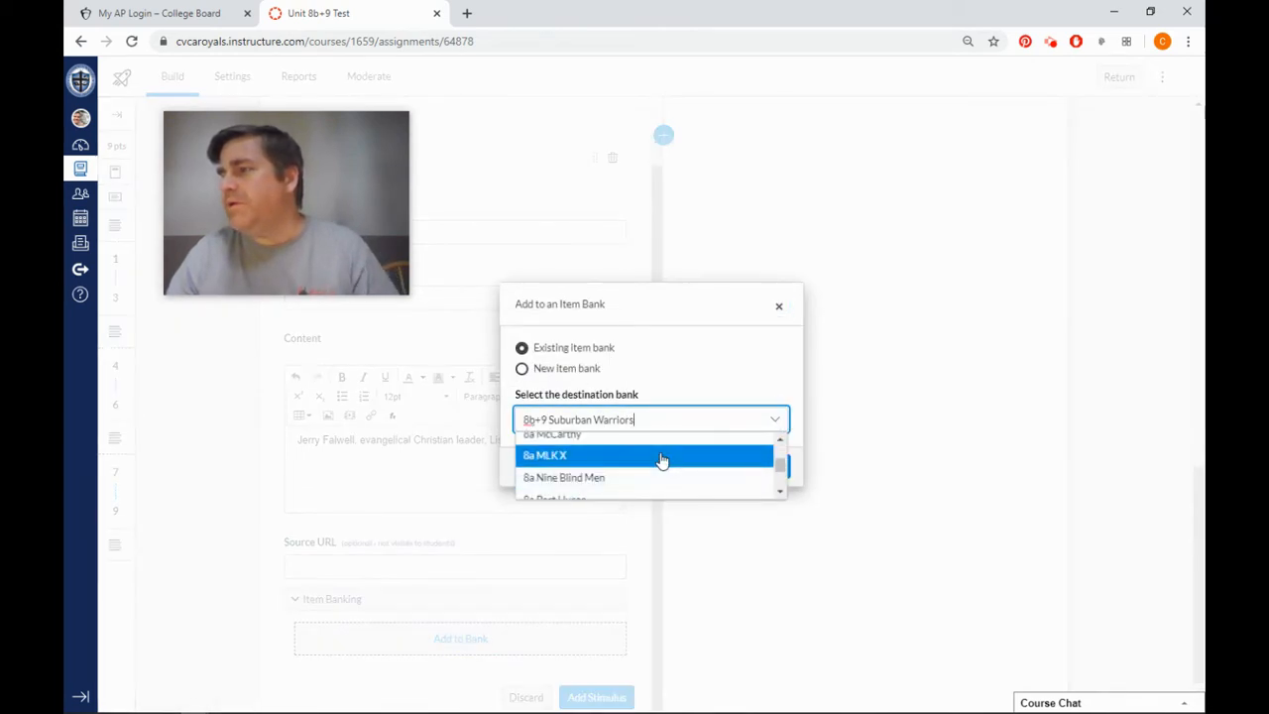
pyautogui.scroll(-2, 663, 459)
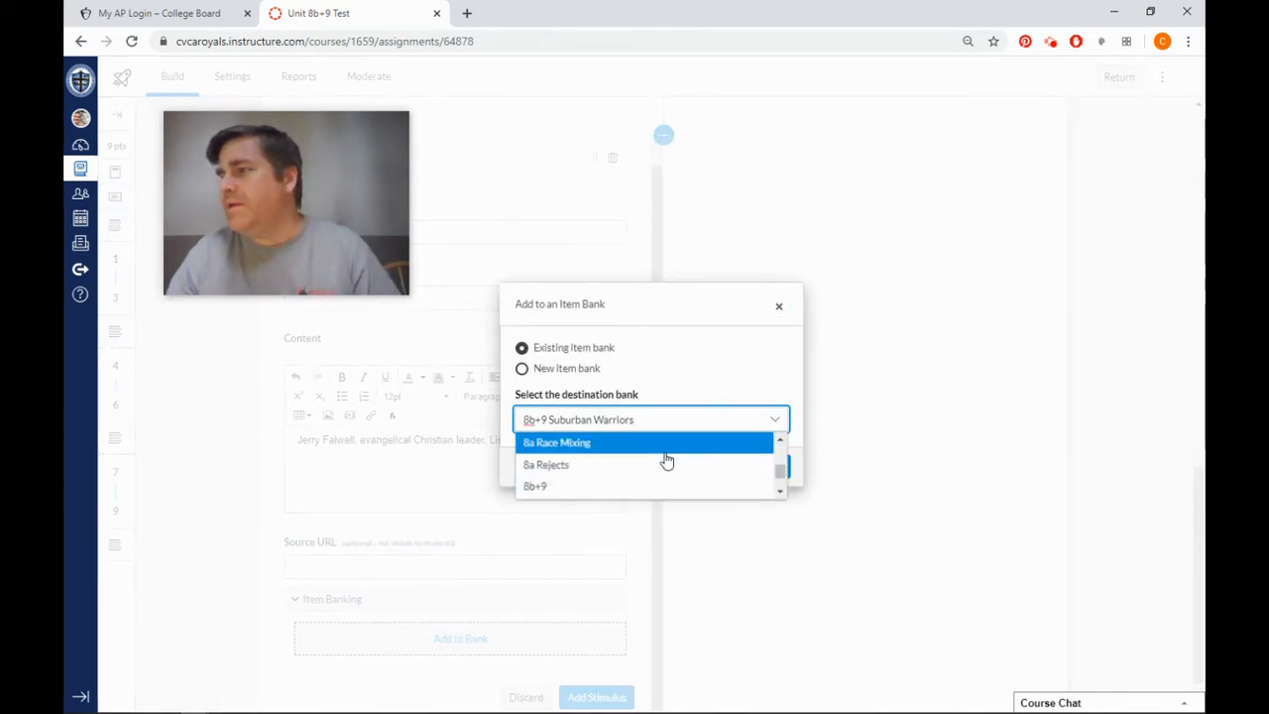
pyautogui.click(588, 487)
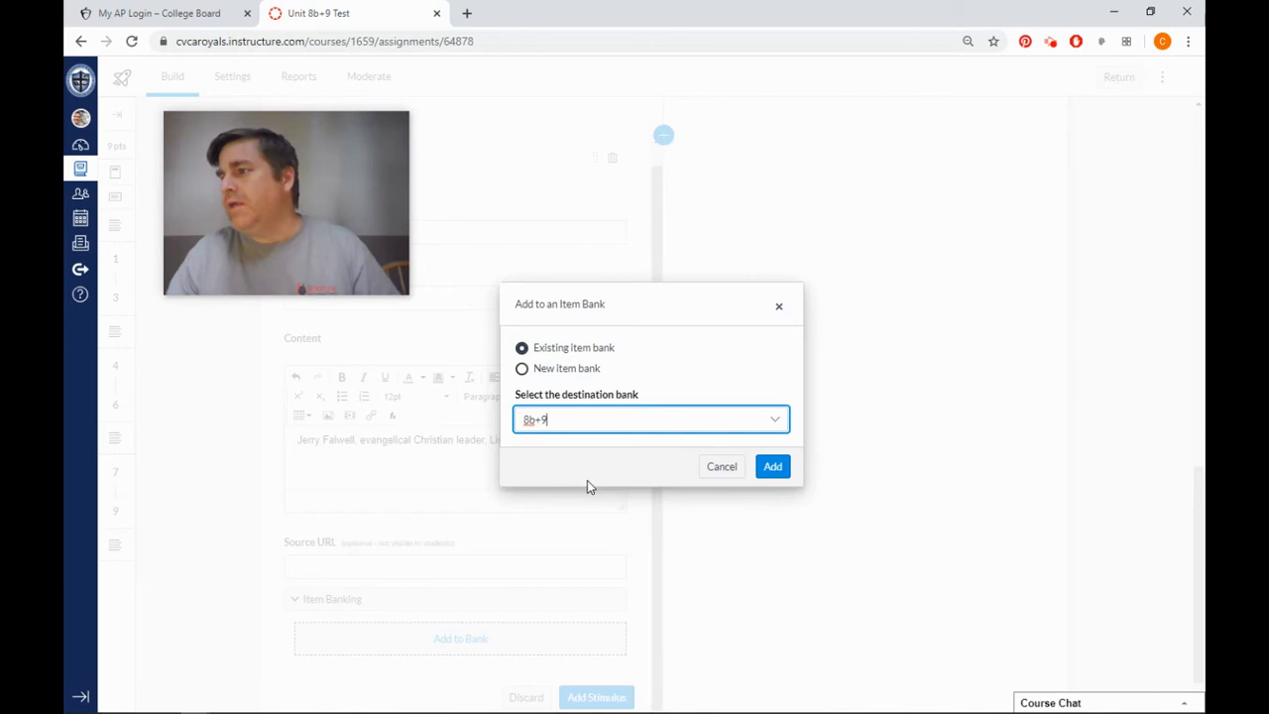
pyautogui.click(773, 466)
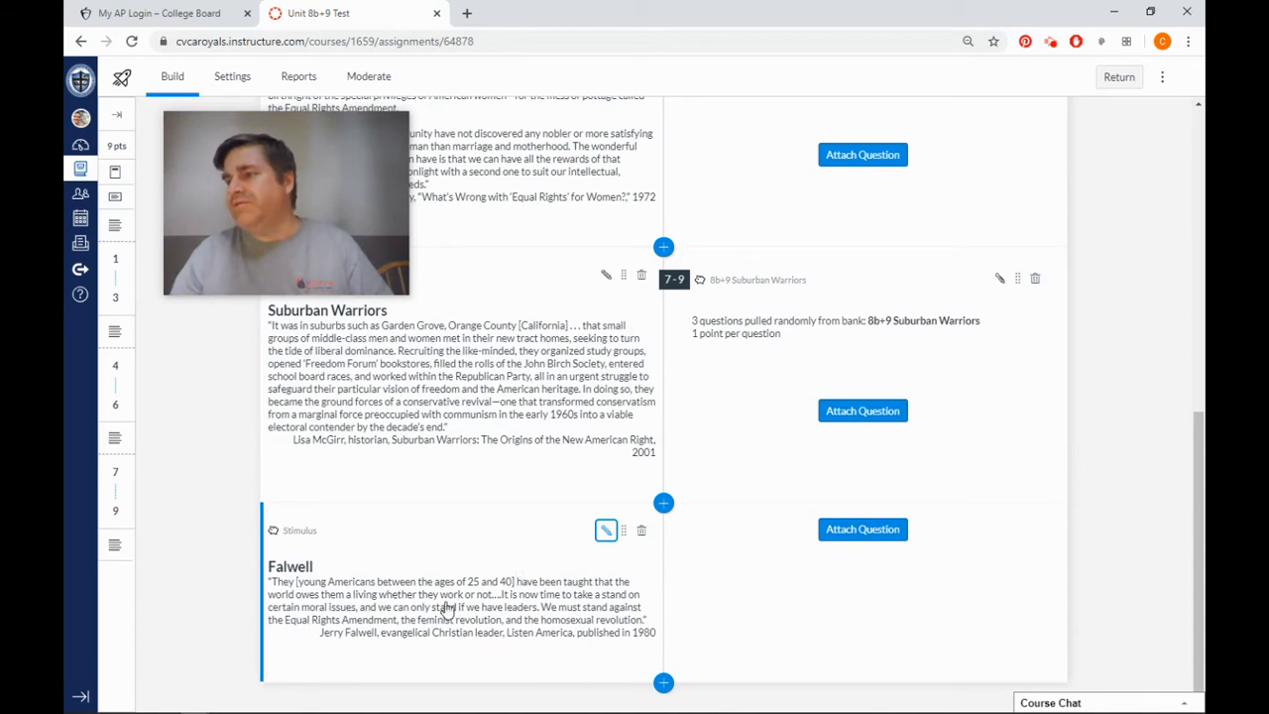
# Attach a multiple choice question to the Falwell stimulus and title it "Falwell 1".
pyautogui.scroll(3, 540, 304)
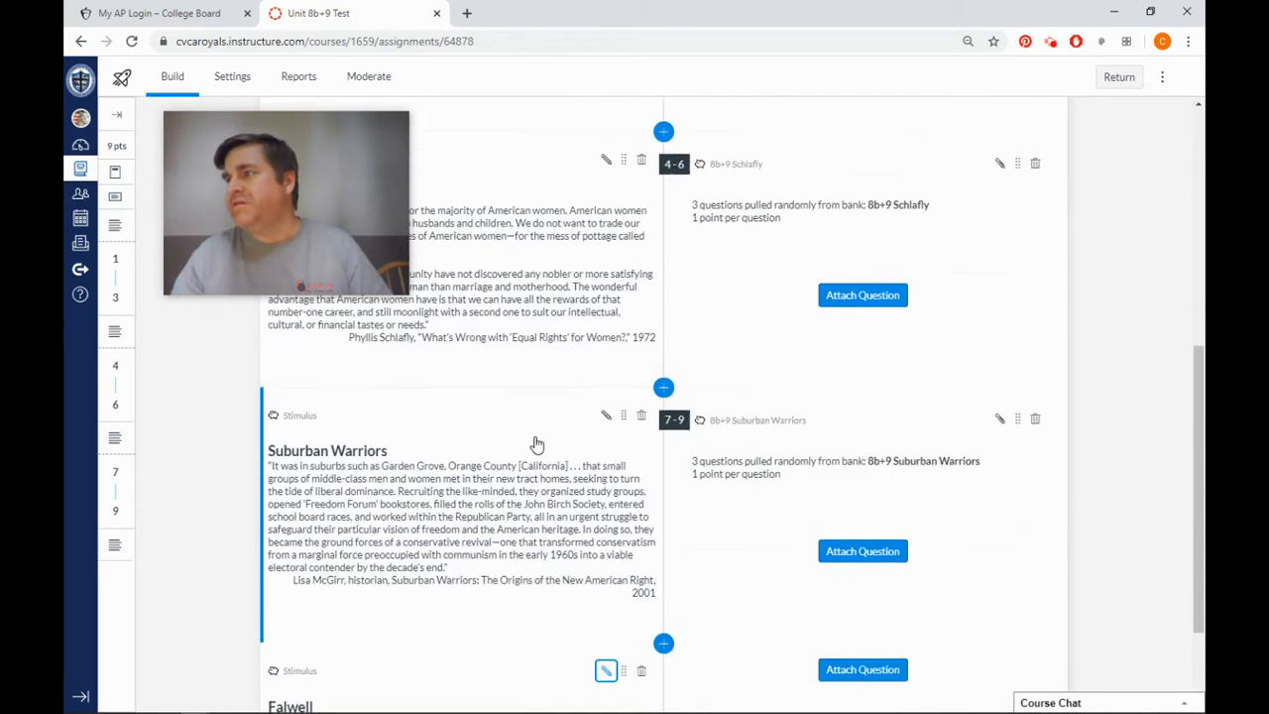
pyautogui.scroll(-3, 506, 573)
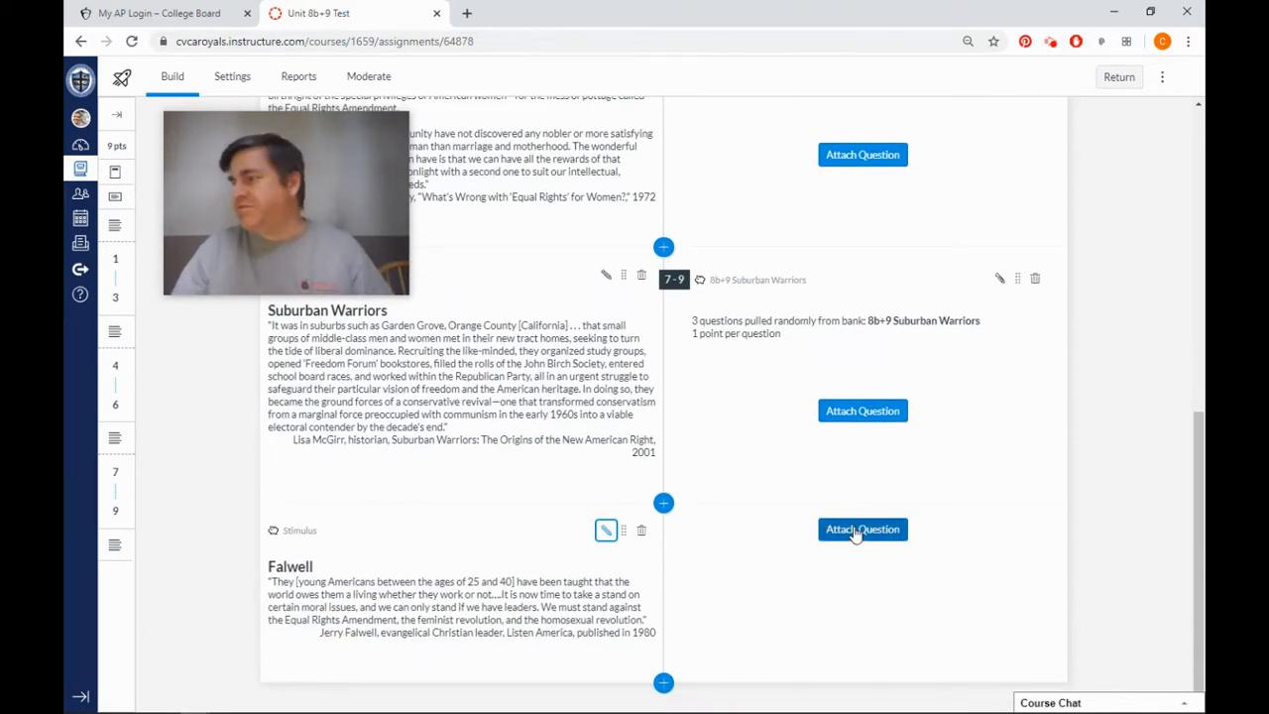
pyautogui.click(857, 532)
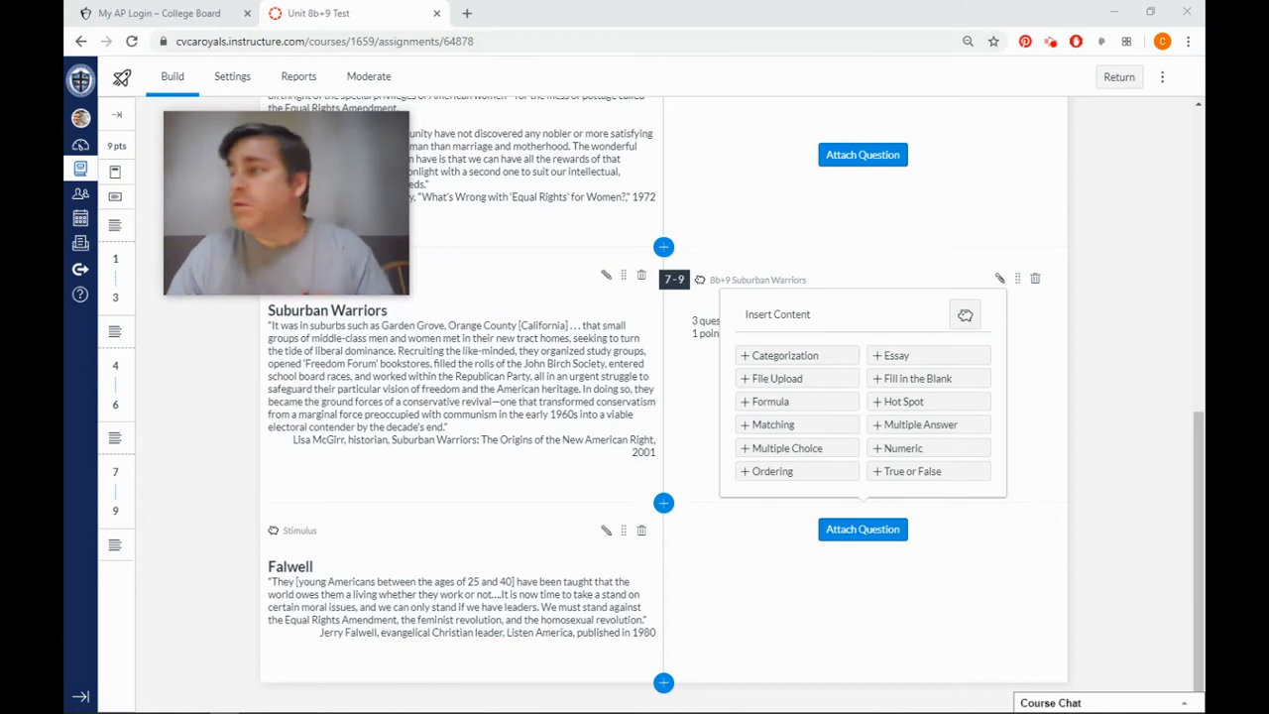
pyautogui.click(788, 447)
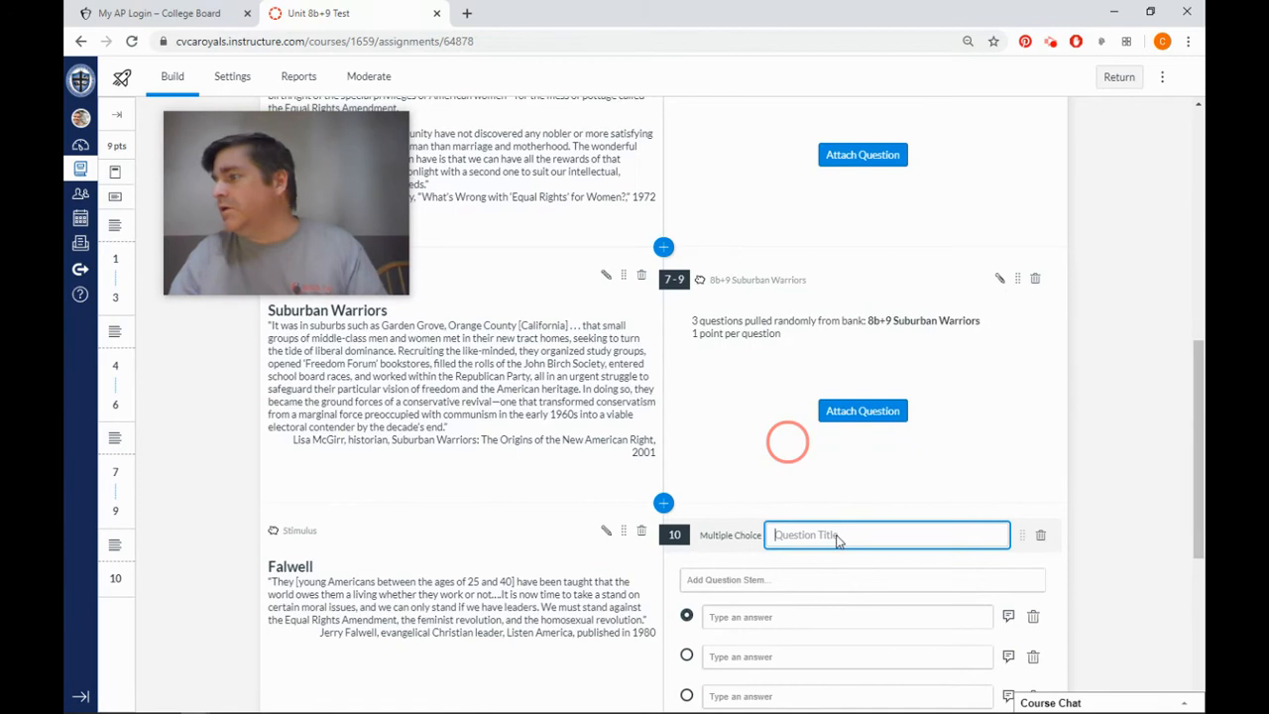
pyautogui.write('Falwell 1')
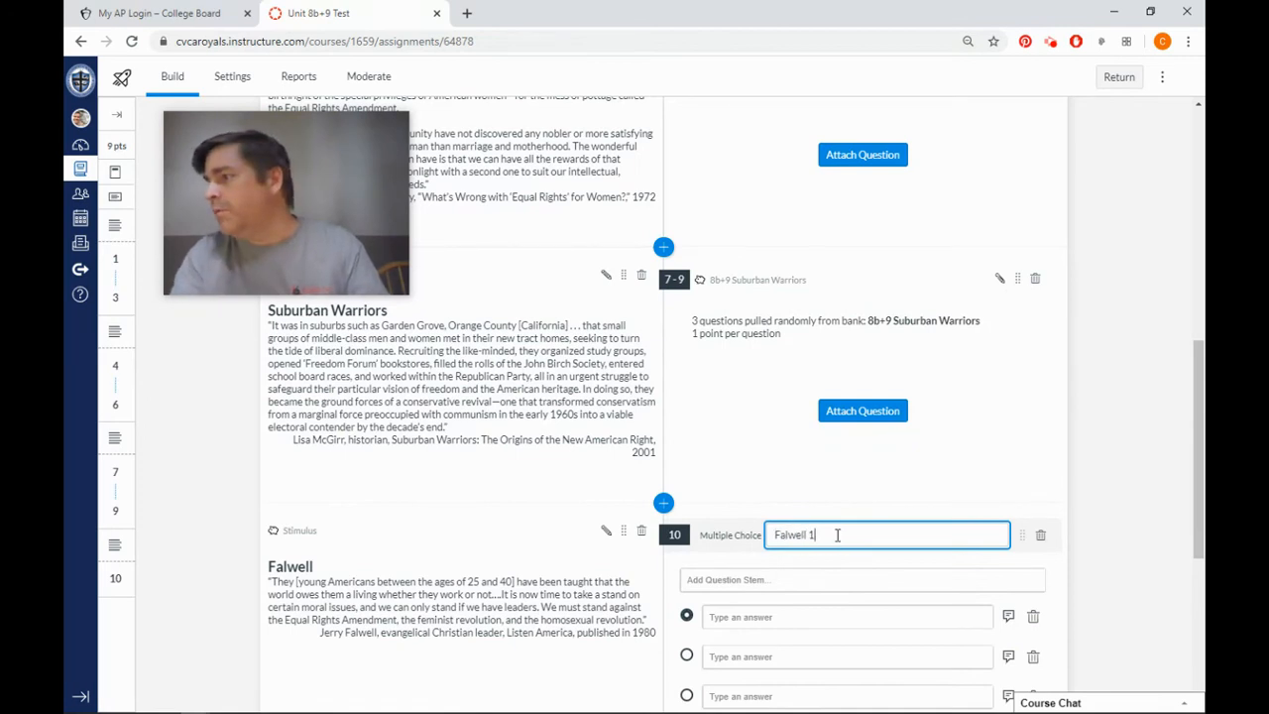
# Paste the copied question about the movement's origin and the Second Great Awakening as the stem, removing its leading number 10.
pyautogui.scroll(-3, 838, 536)
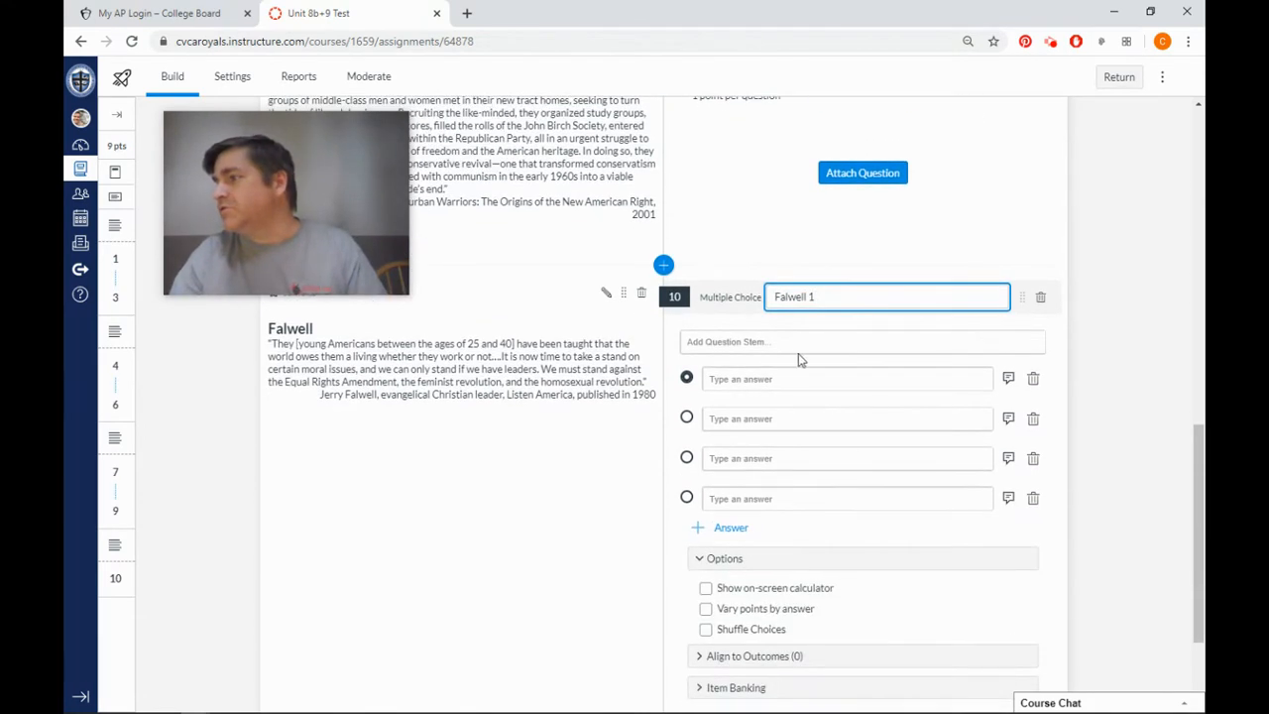
pyautogui.click(801, 347)
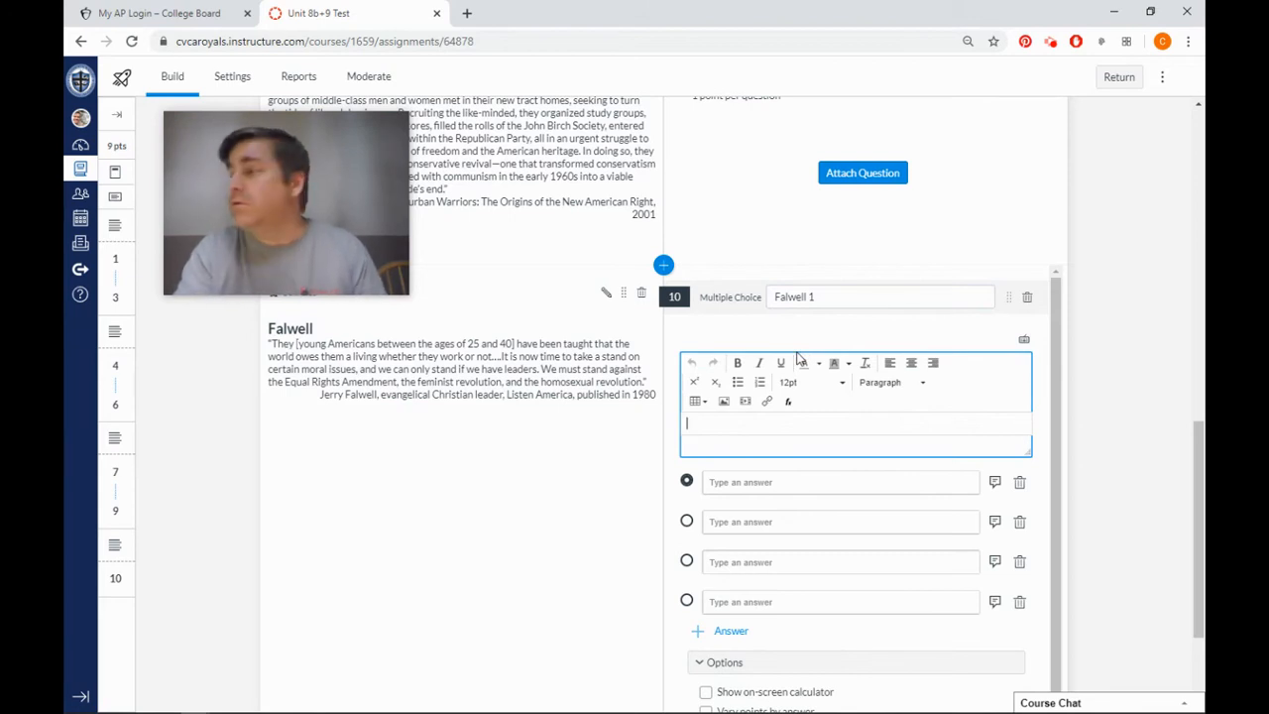
pyautogui.write('10. Which of the following best expresses how the origin of the movement captured in the above excerpt is similar to the origin of the Second Great Awakening?')
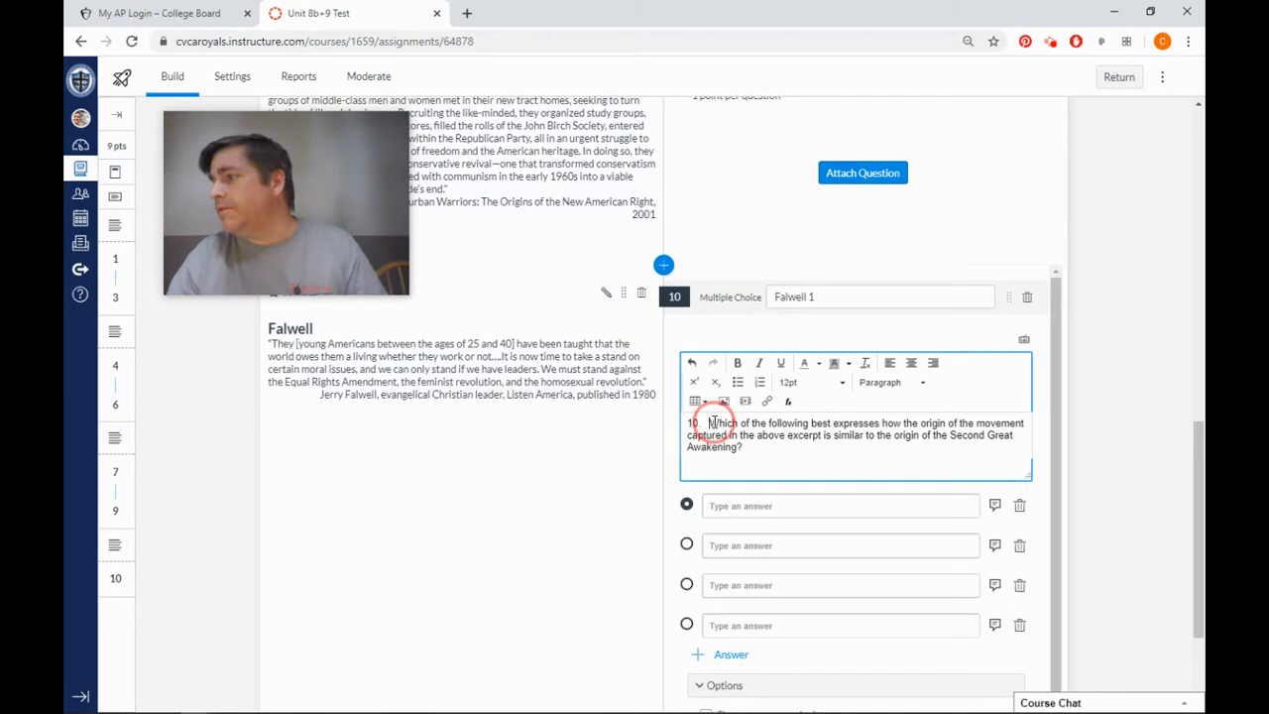
pyautogui.press('BackSpace')
pyautogui.press('BackSpace')
pyautogui.press('BackSpace')
pyautogui.press('BackSpace')
pyautogui.press('BackSpace')
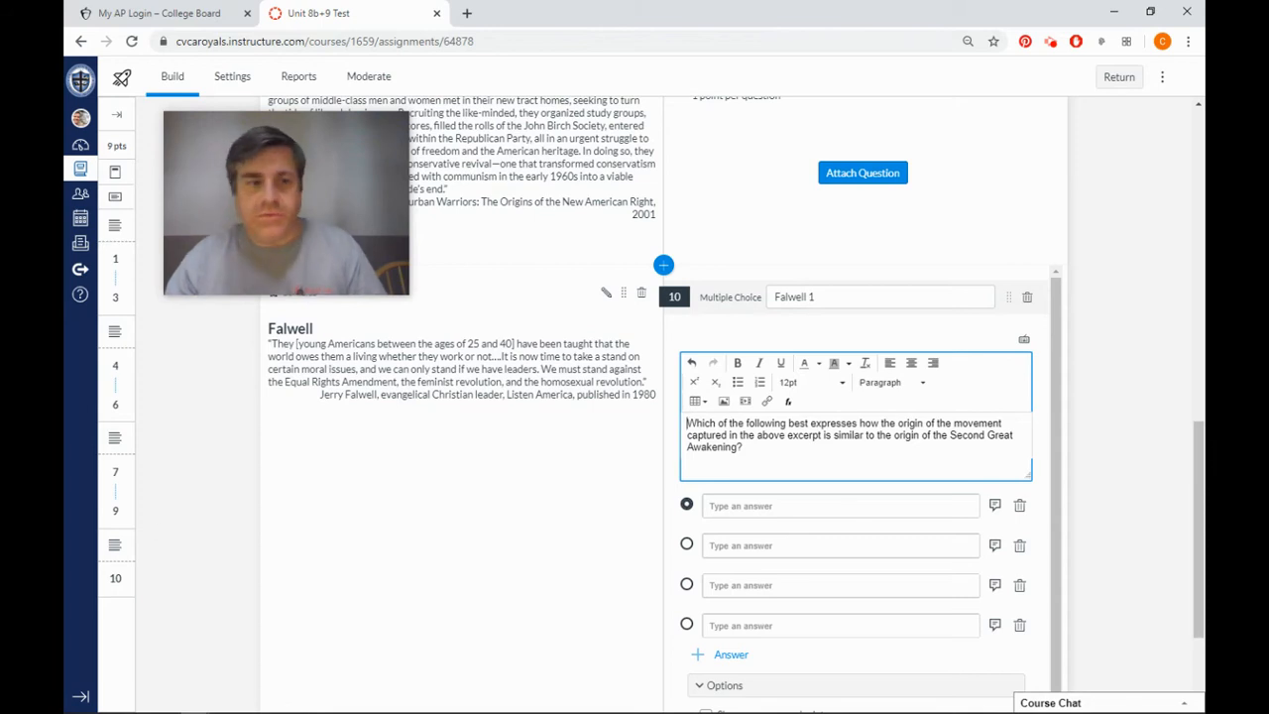
# Paste the copied answer beginning "Both grew out of more leisure time for middle class women" as the first answer choice.
pyautogui.hotkey('alt', 'Tab')
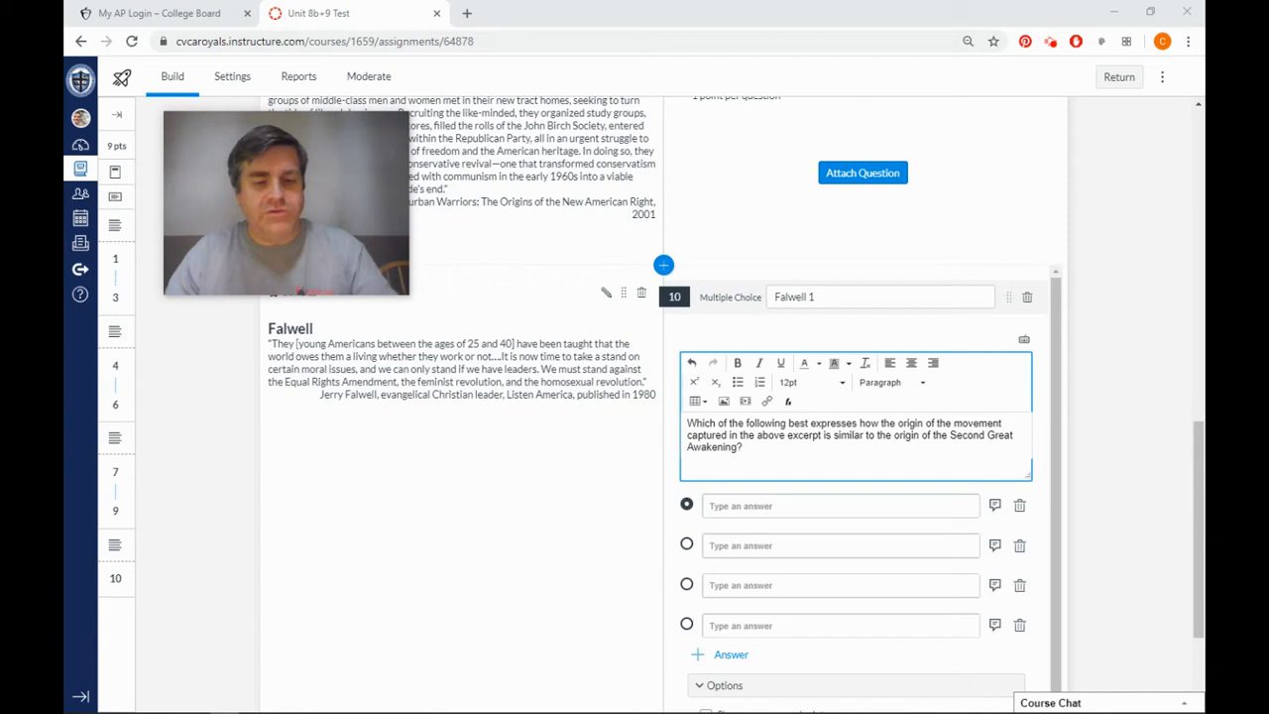
pyautogui.click(870, 508)
pyautogui.write('Both grew out of more leisure time for middle class women, who joined charitable societies to perform ministering social and moral reform work.')
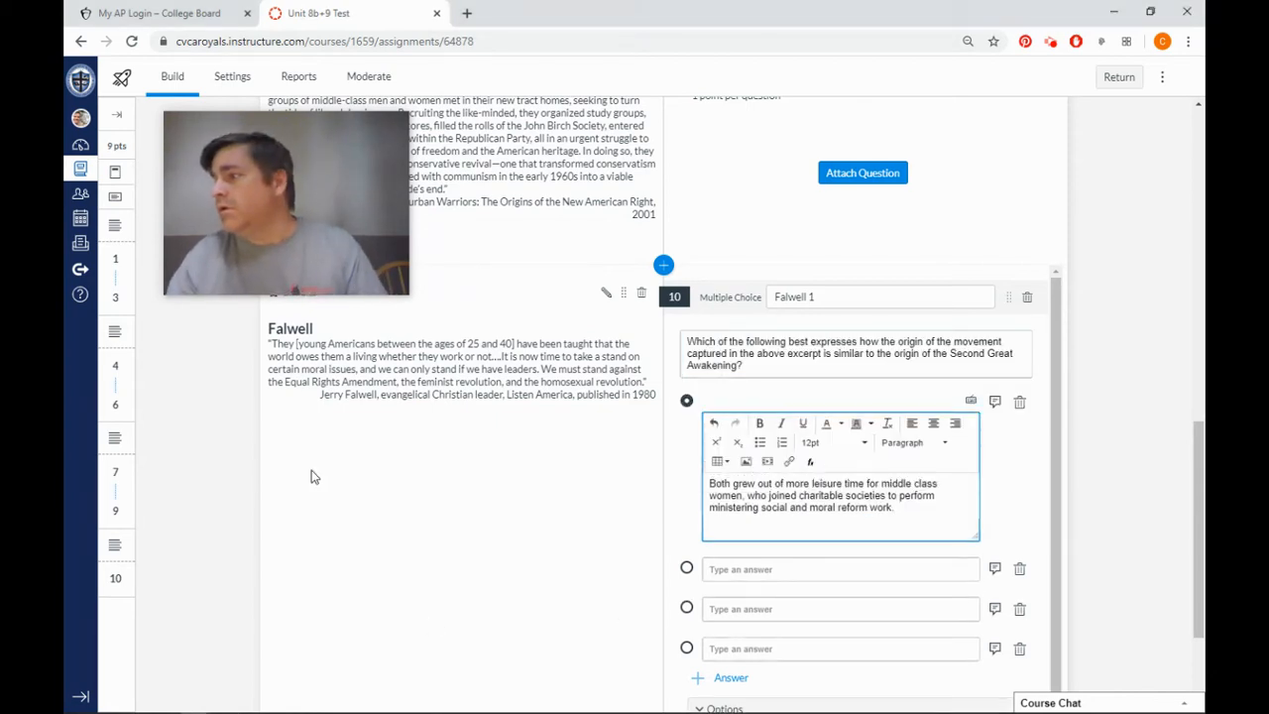
# Paste the copied answers about "popular desire for moral self-improvement" and "growth of a variety of denominations of Christianity" as the second and third choices.
pyautogui.hotkey('alt', 'Tab')
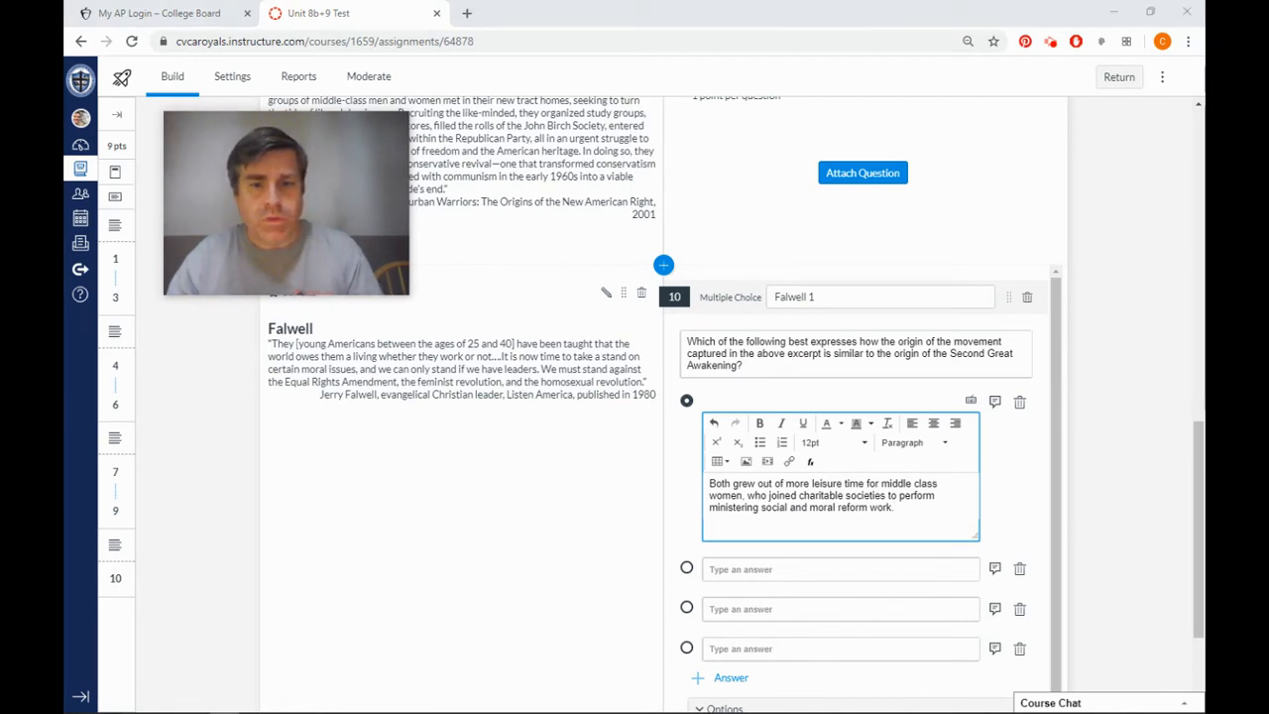
pyautogui.click(773, 572)
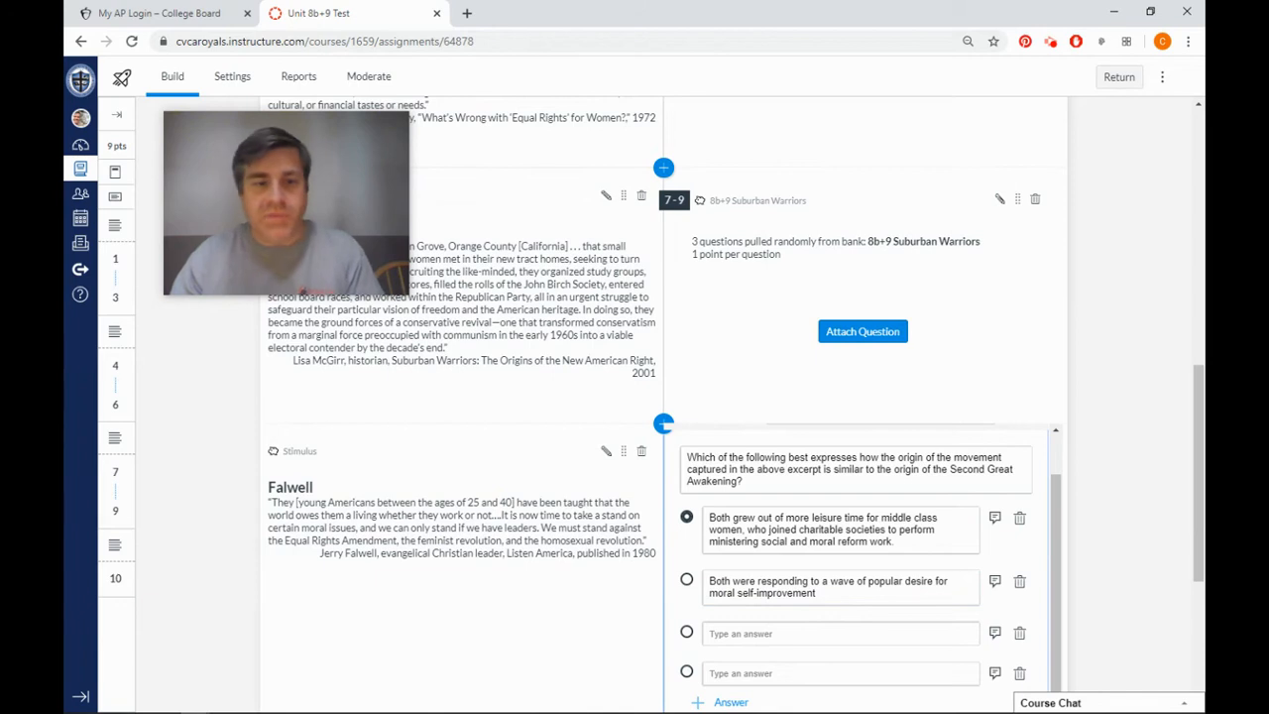
pyautogui.click(224, 712)
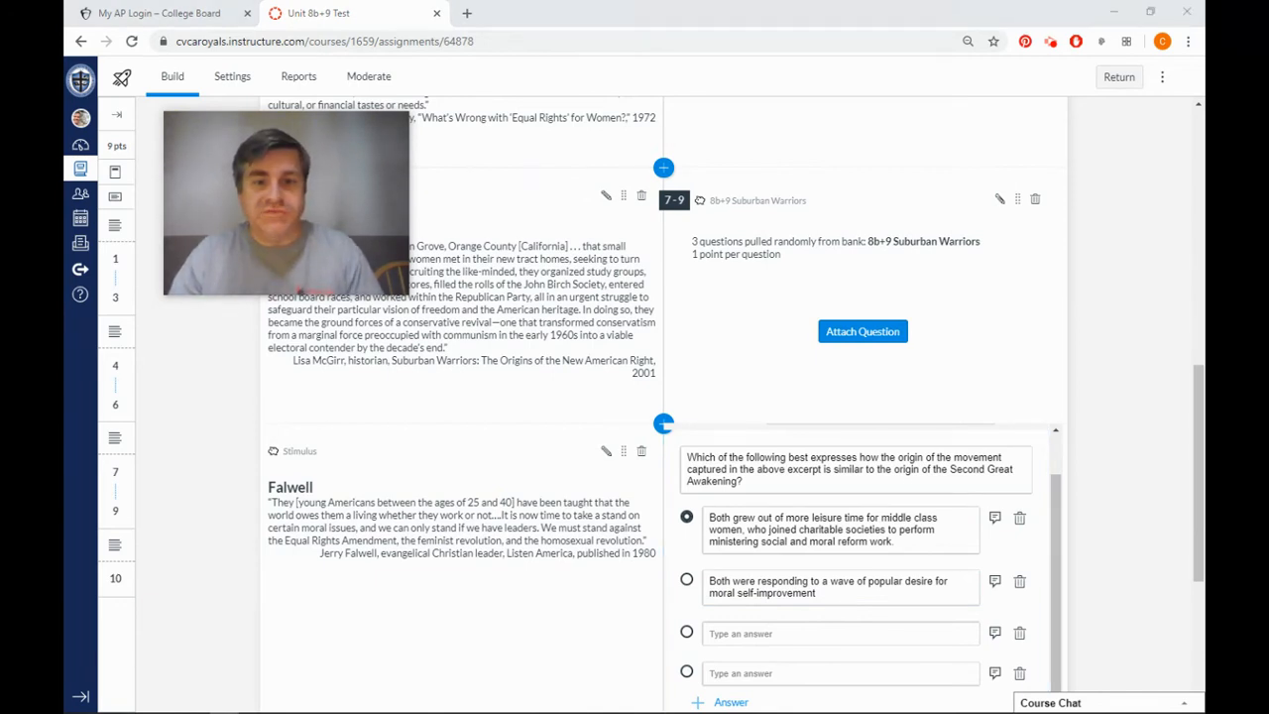
pyautogui.click(819, 631)
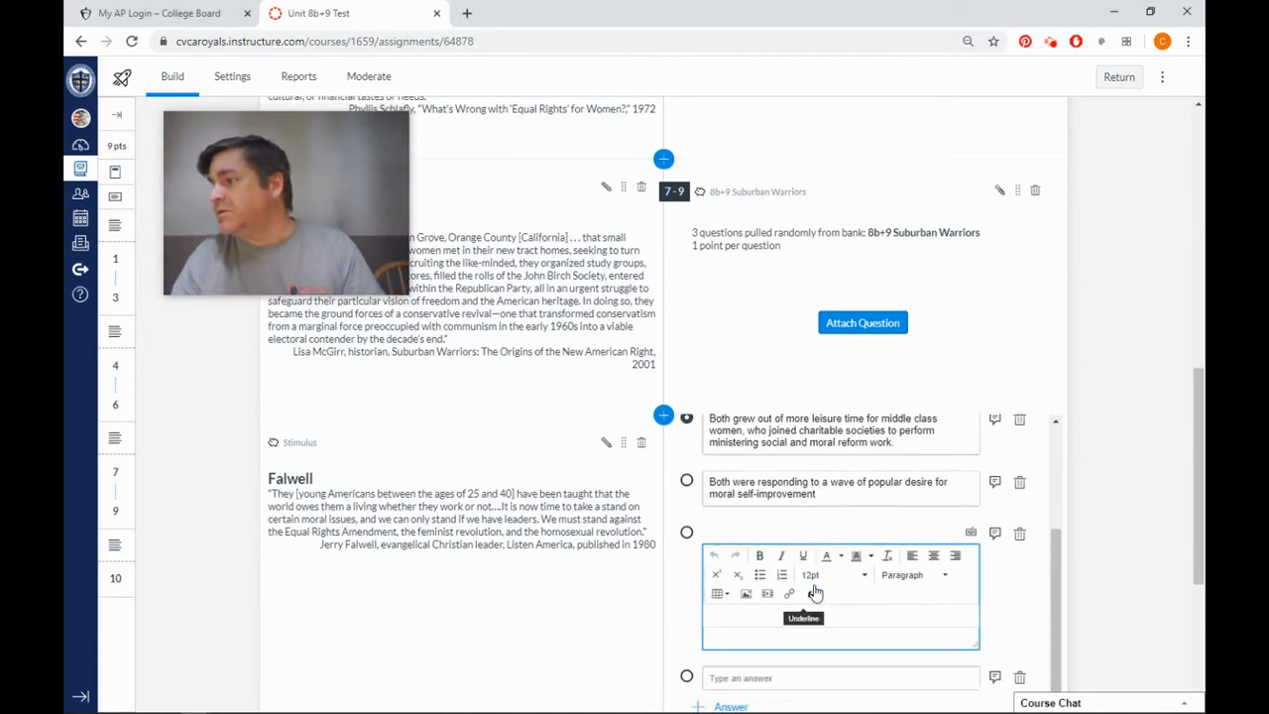
pyautogui.write('Both were responses to the growth of a variety of denominations of Christianity')
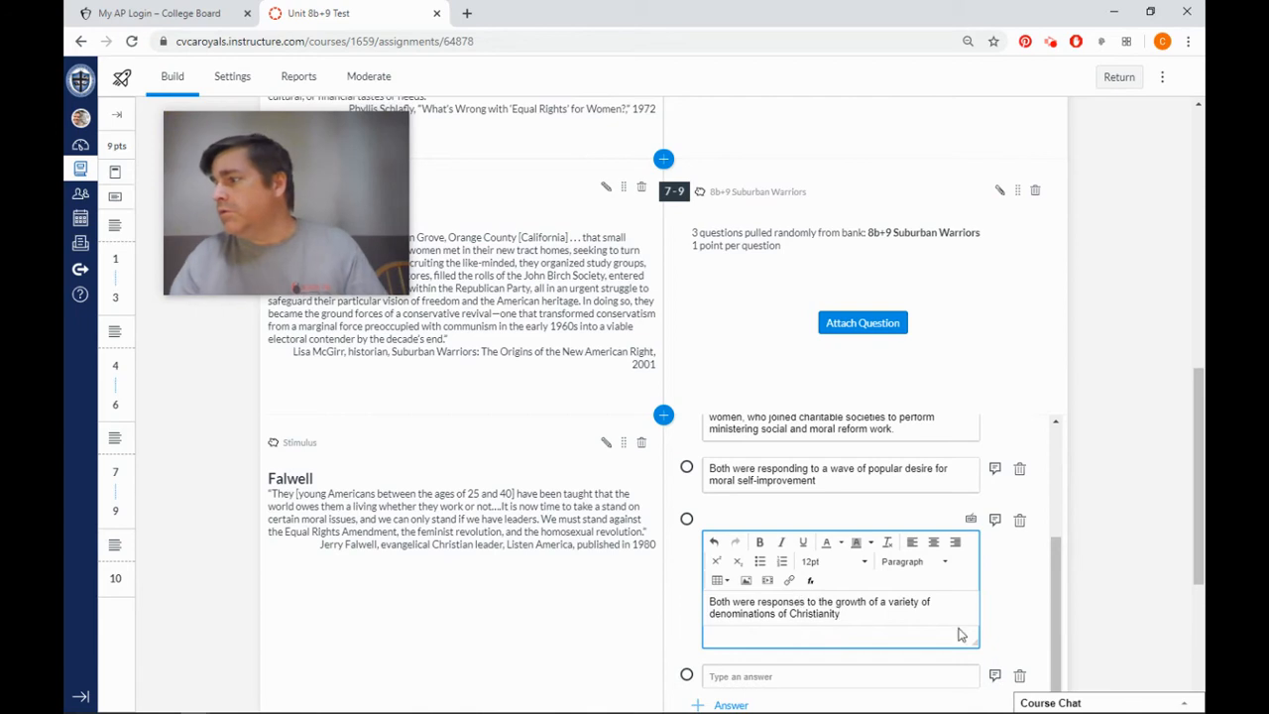
# Paste the copied answer "Both were reactions by religious leaders to a sense of a loss of religion in American culture" as the fourth choice.
pyautogui.hotkey('alt', 'Tab')
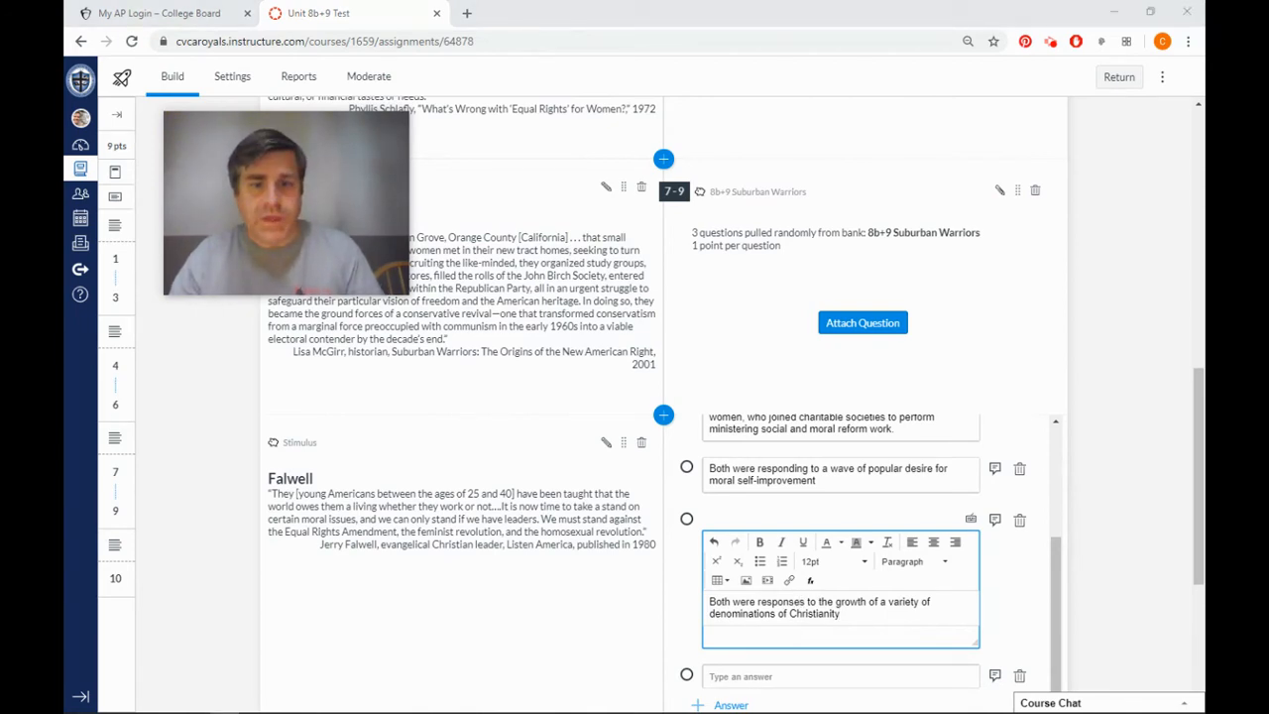
pyautogui.scroll(-3, 638, 523)
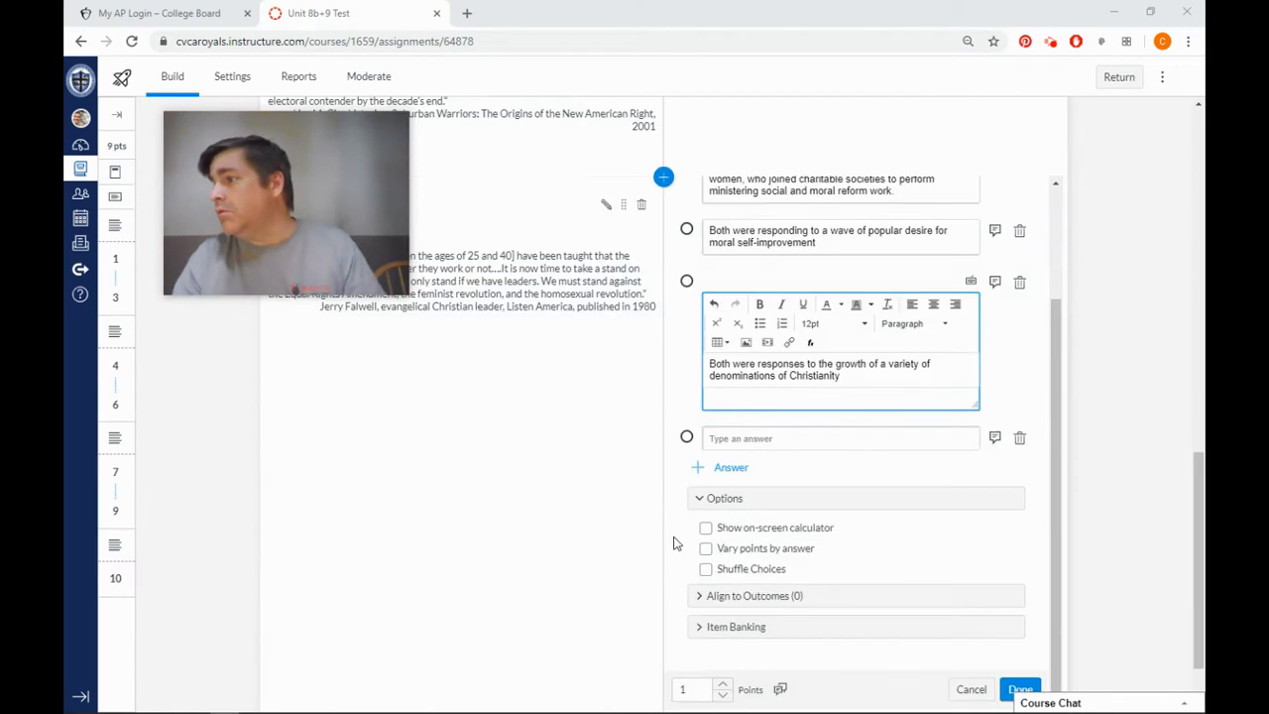
pyautogui.click(758, 440)
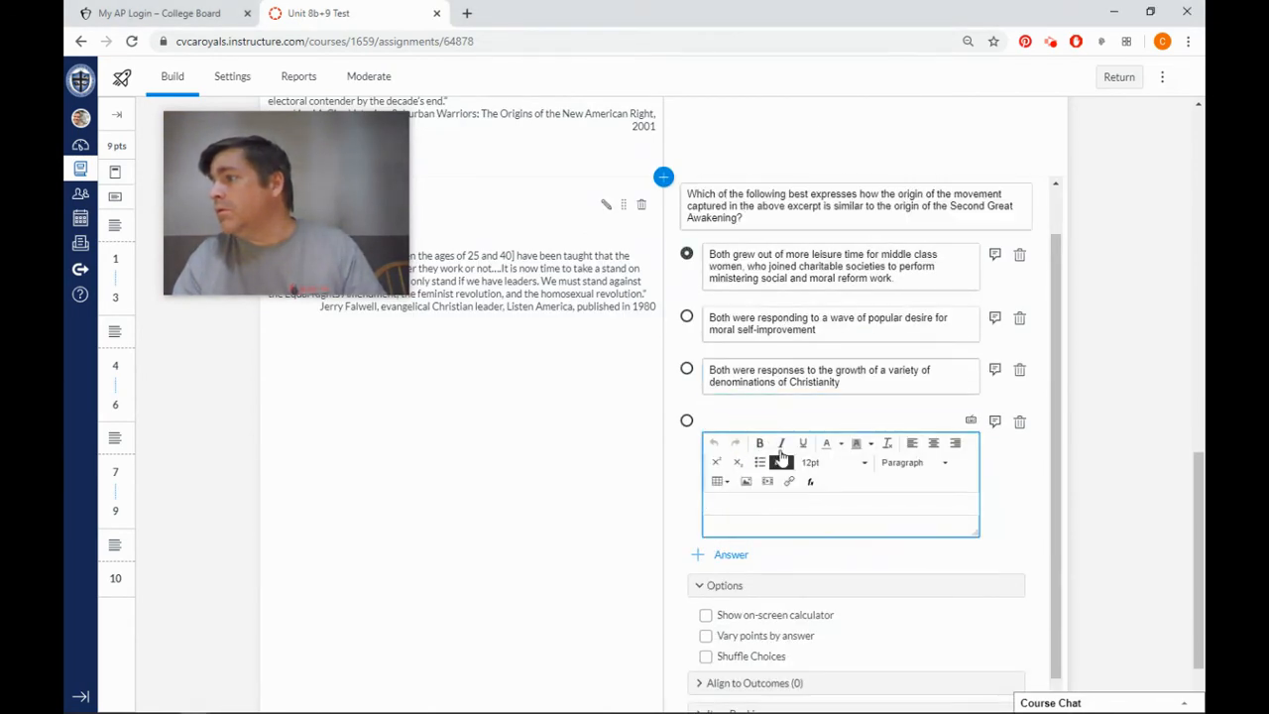
pyautogui.write('Both were reactions by religious leaders to a sense of a loss of religion in American culture')
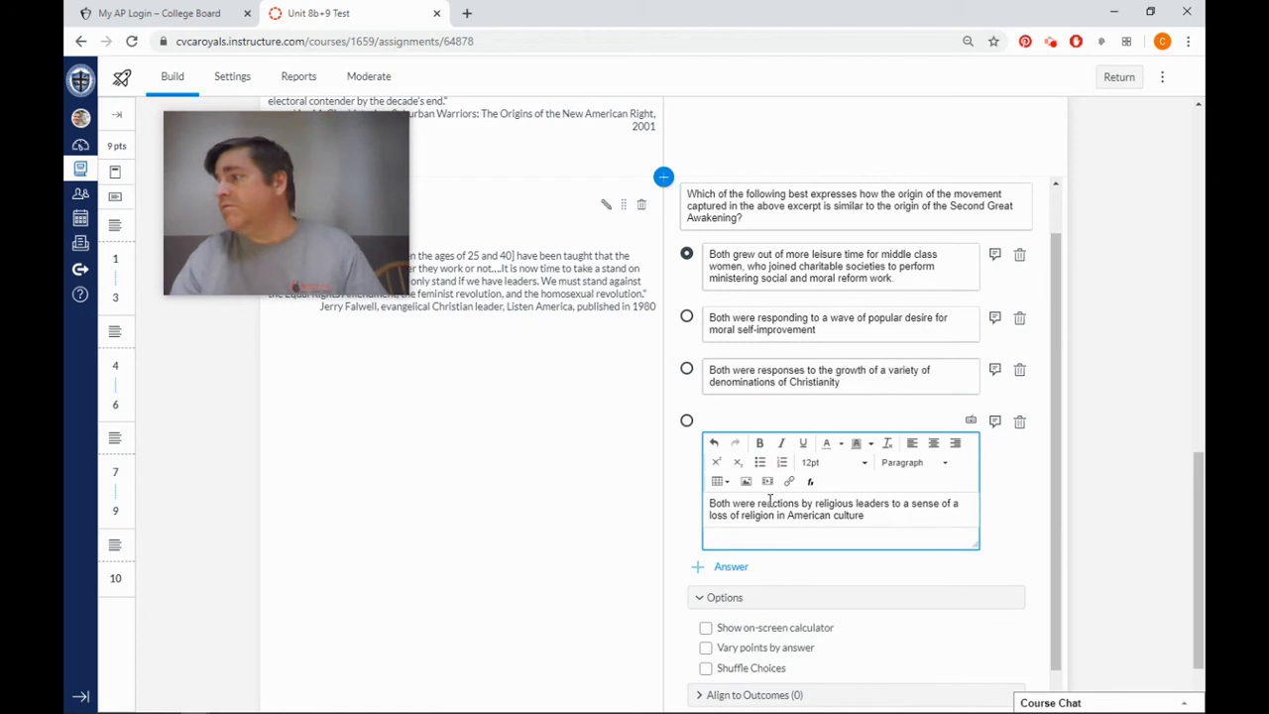
# Mark the fourth choice as the correct answer and enable Shuffle Choices for the question.
pyautogui.click(693, 424)
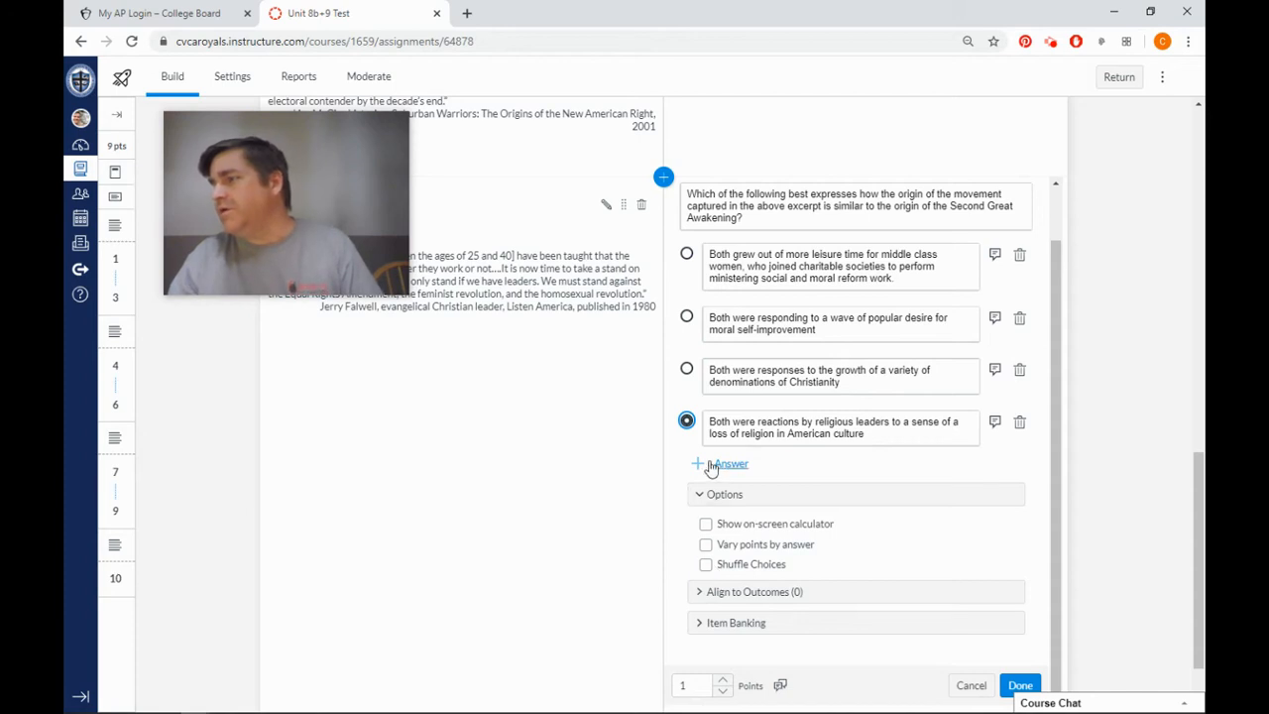
pyautogui.click(706, 565)
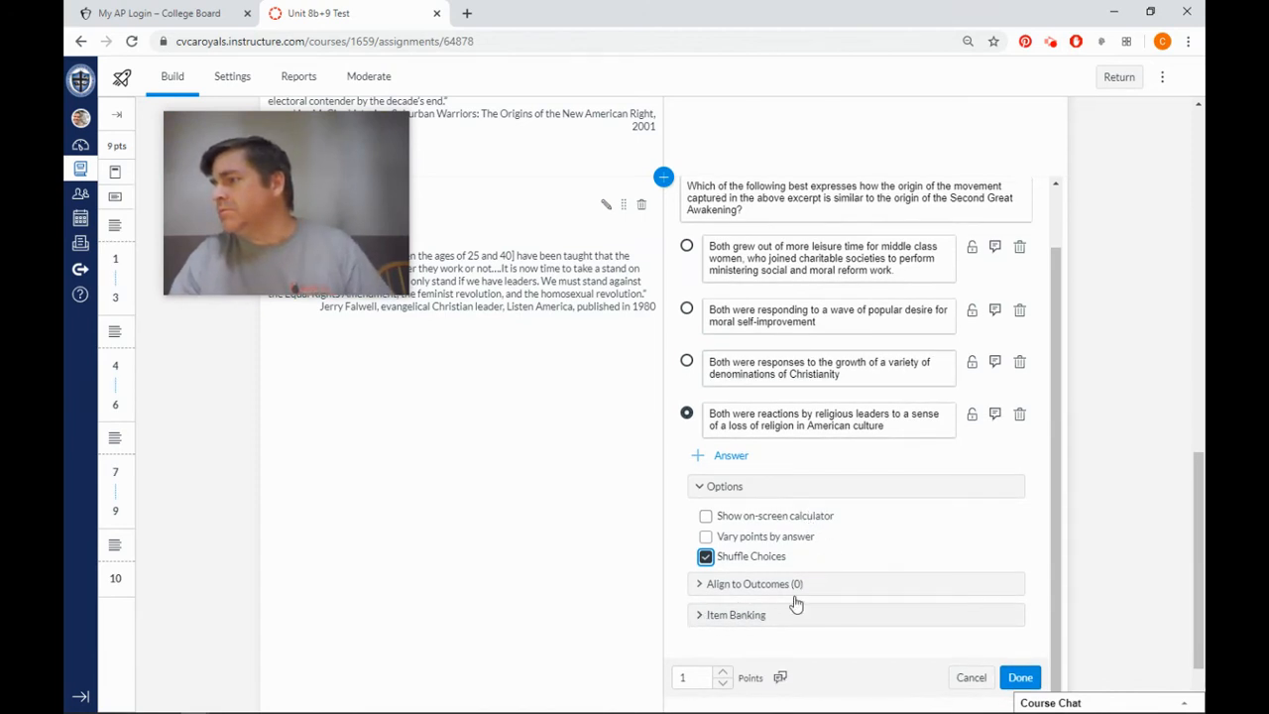
# Add the question to a new item bank titled "8b+9 Fallwell" and finish editing it.
pyautogui.click(766, 616)
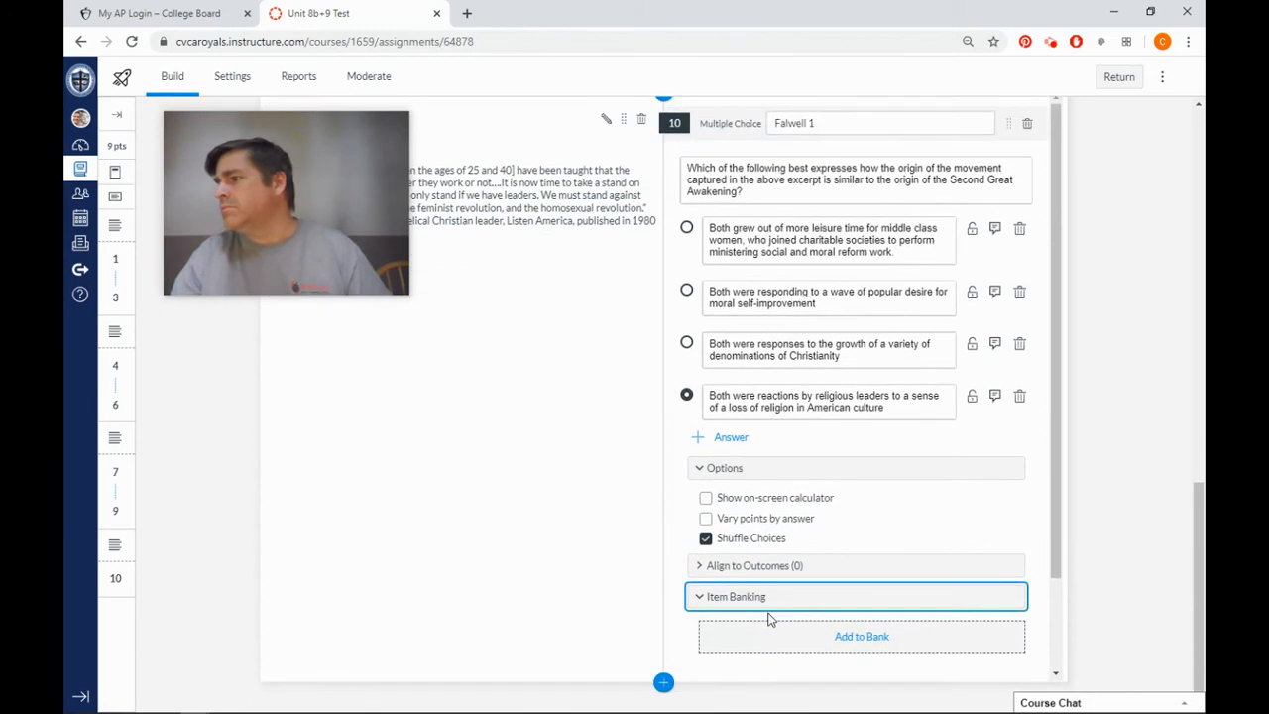
pyautogui.click(856, 635)
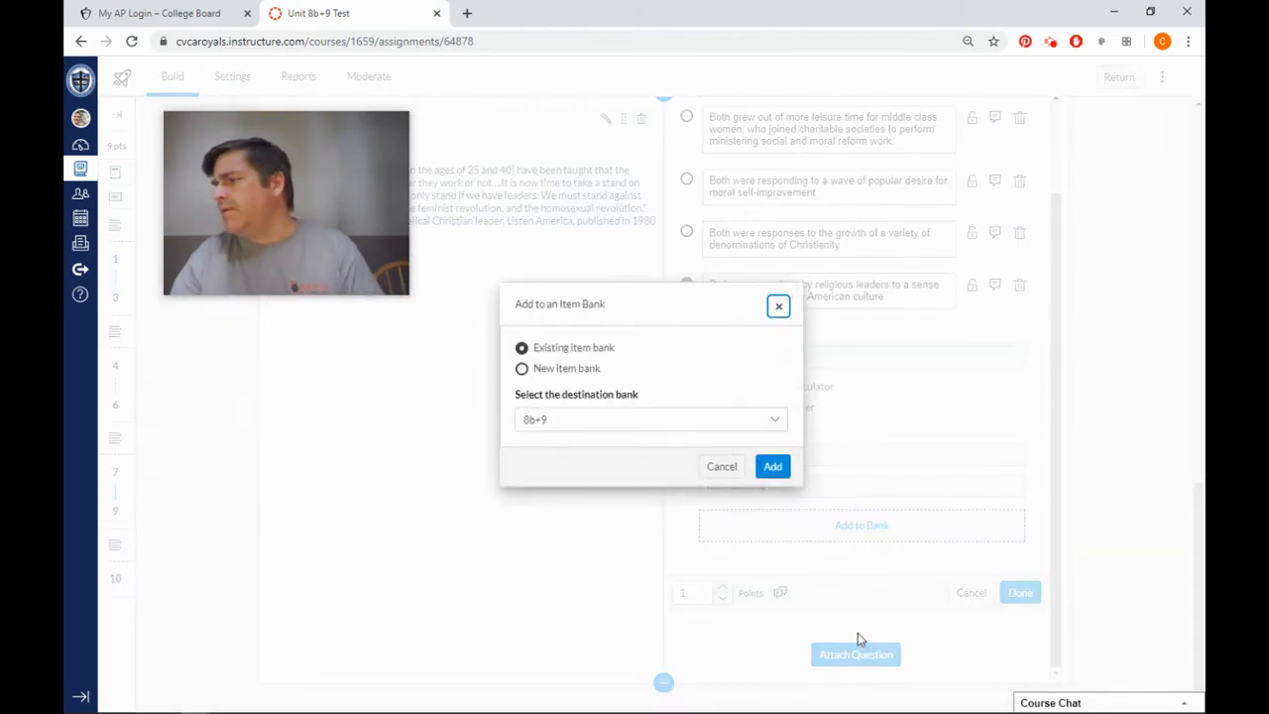
pyautogui.click(566, 368)
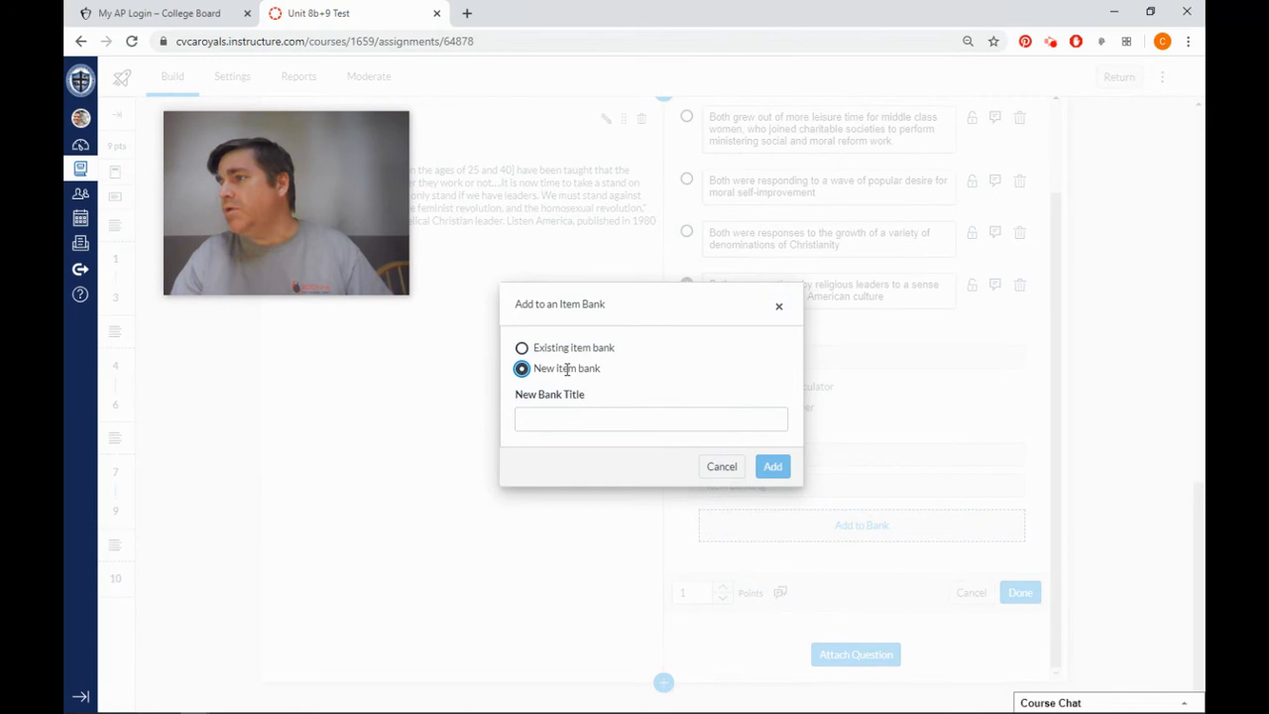
pyautogui.click(611, 426)
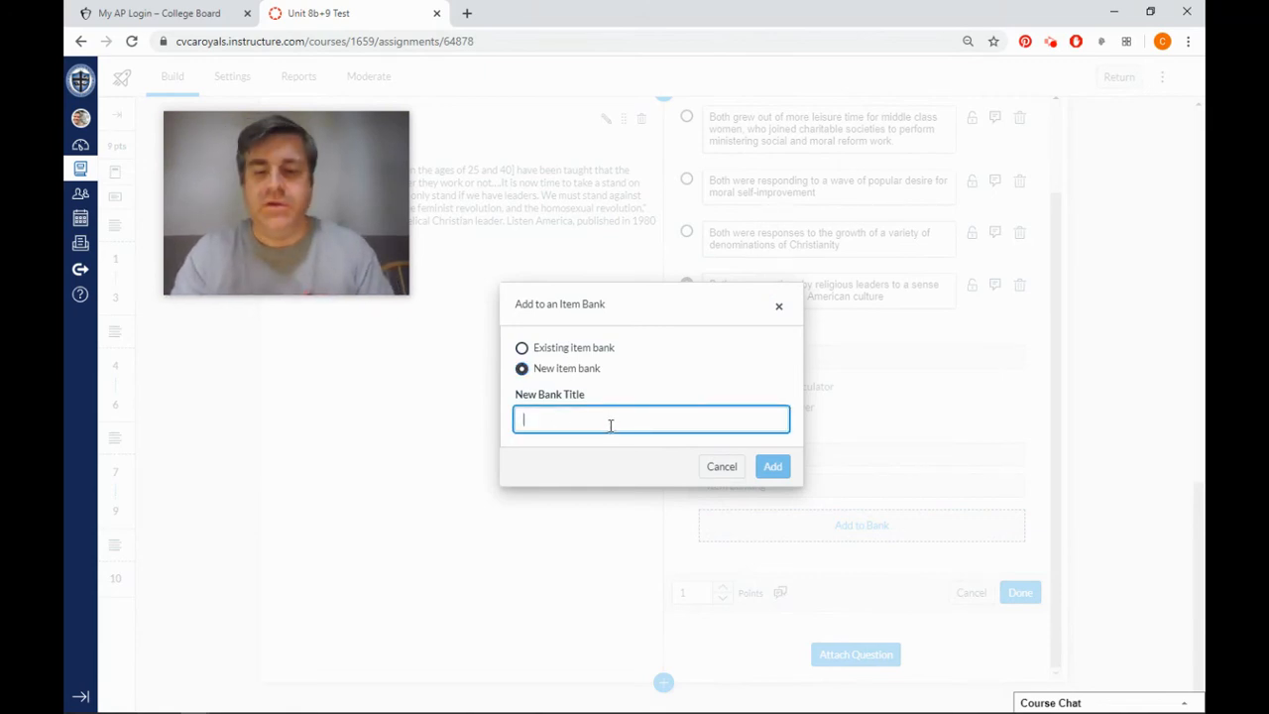
pyautogui.write('8b')
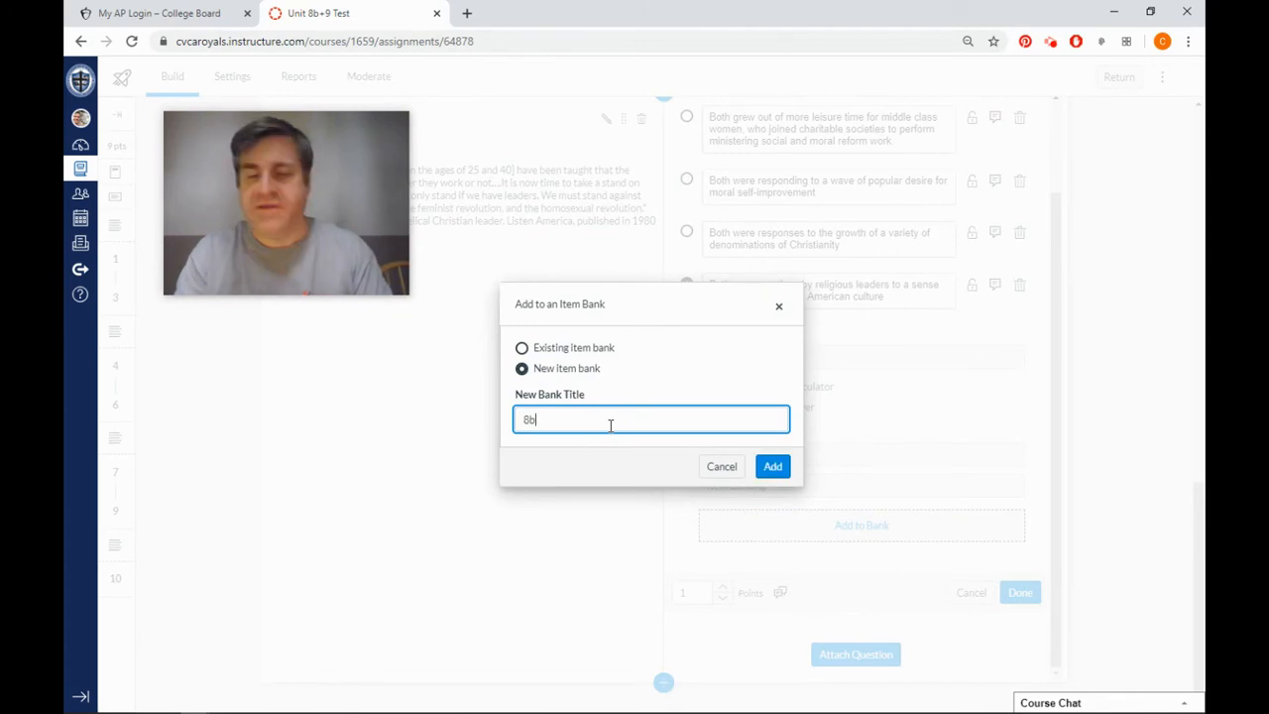
pyautogui.write('+9')
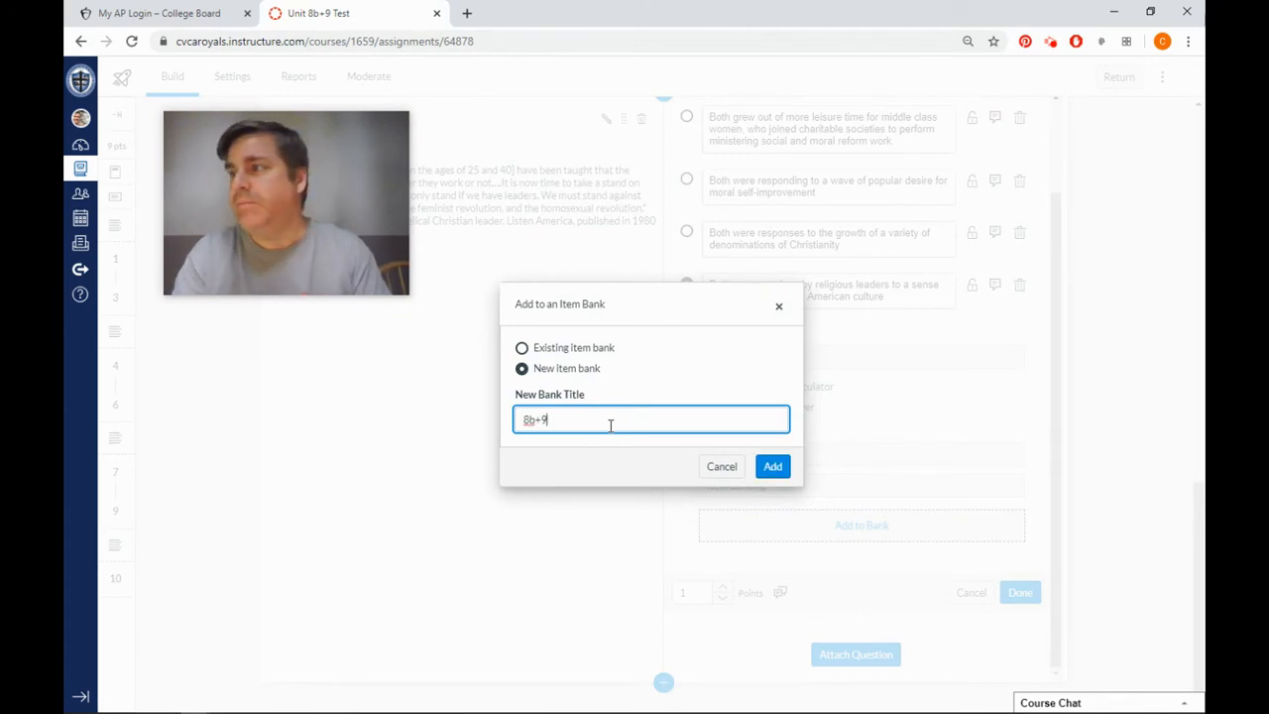
pyautogui.write(' Fallwell')
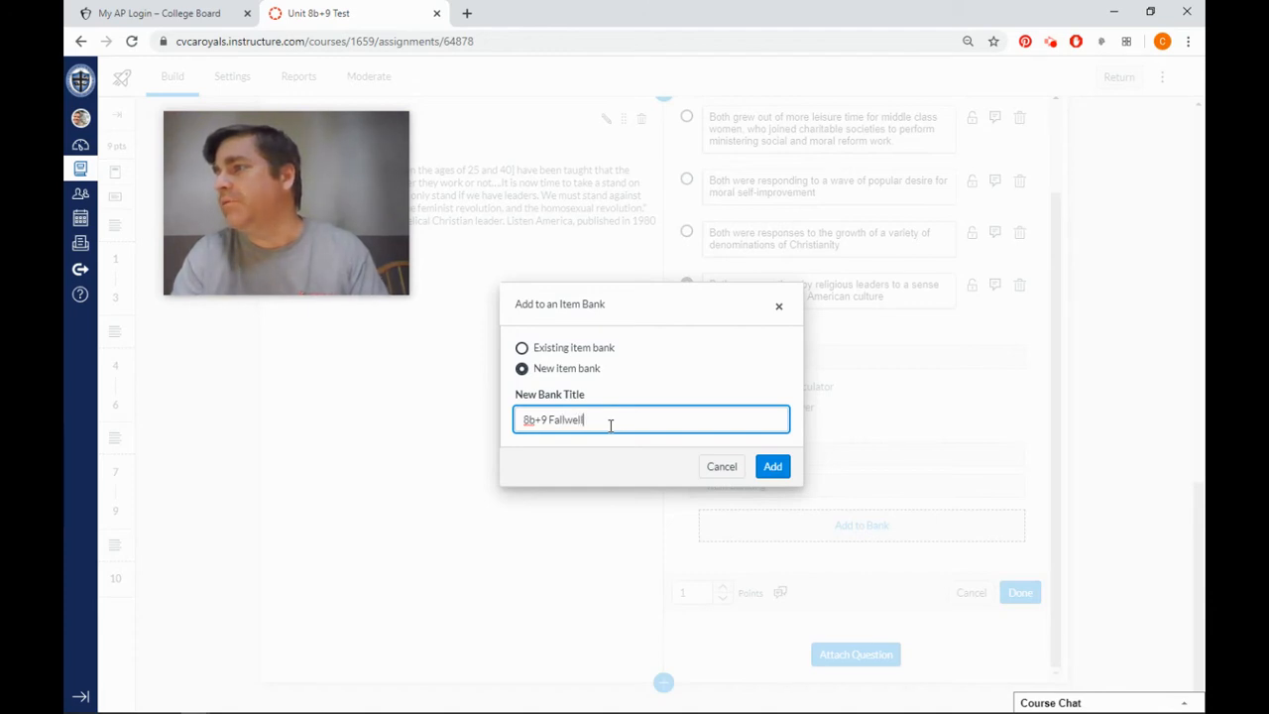
pyautogui.click(773, 466)
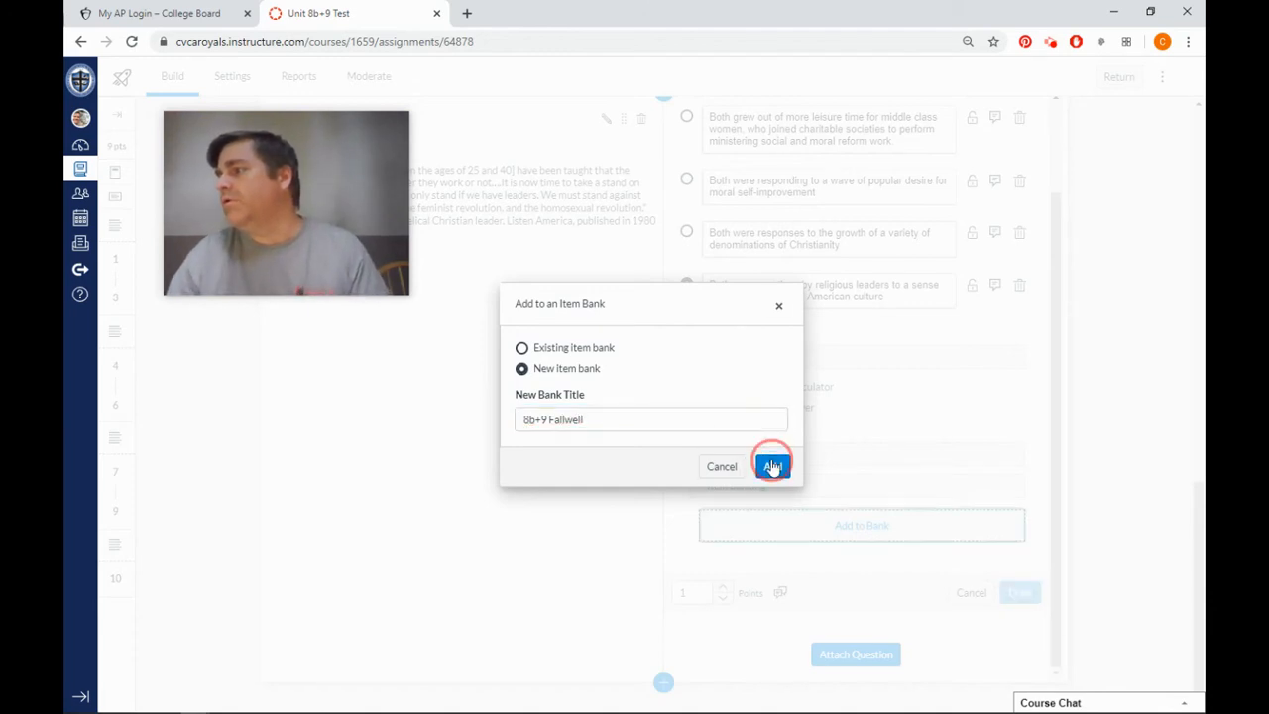
pyautogui.scroll(-2, 771, 502)
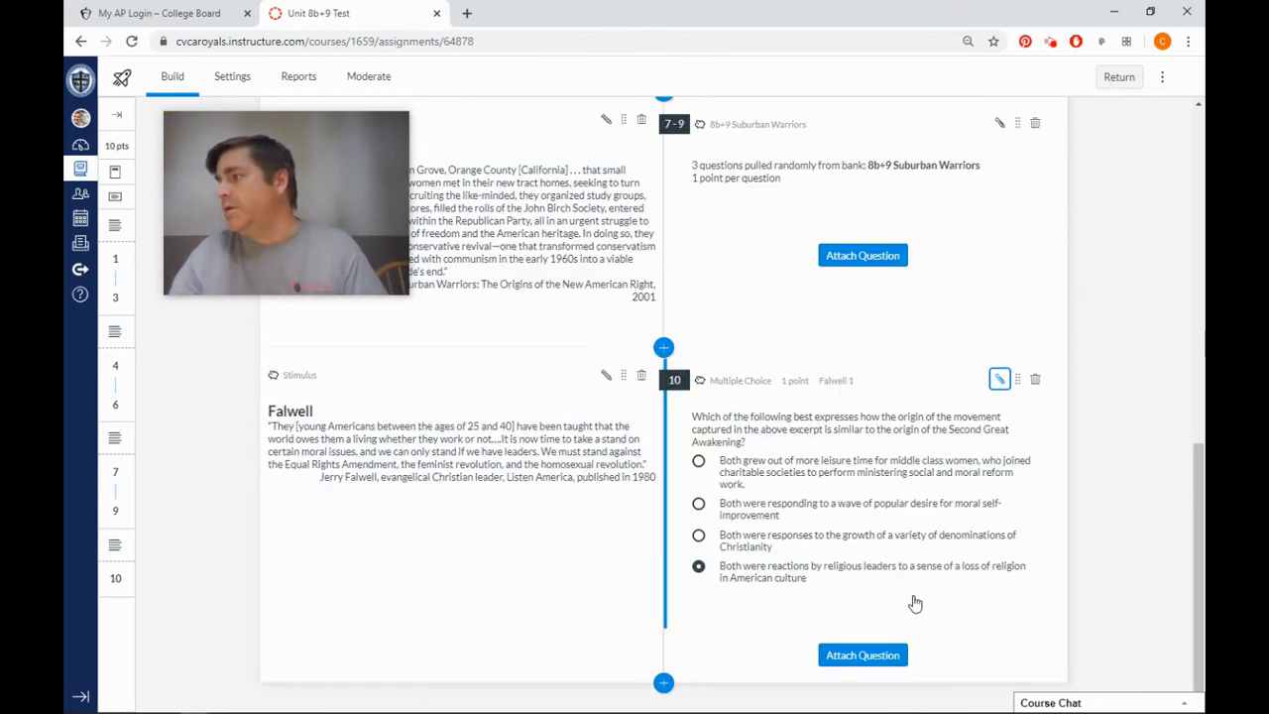
# Attach another multiple choice question to the Falwell stimulus and title it "Falwell 2".
pyautogui.click(871, 654)
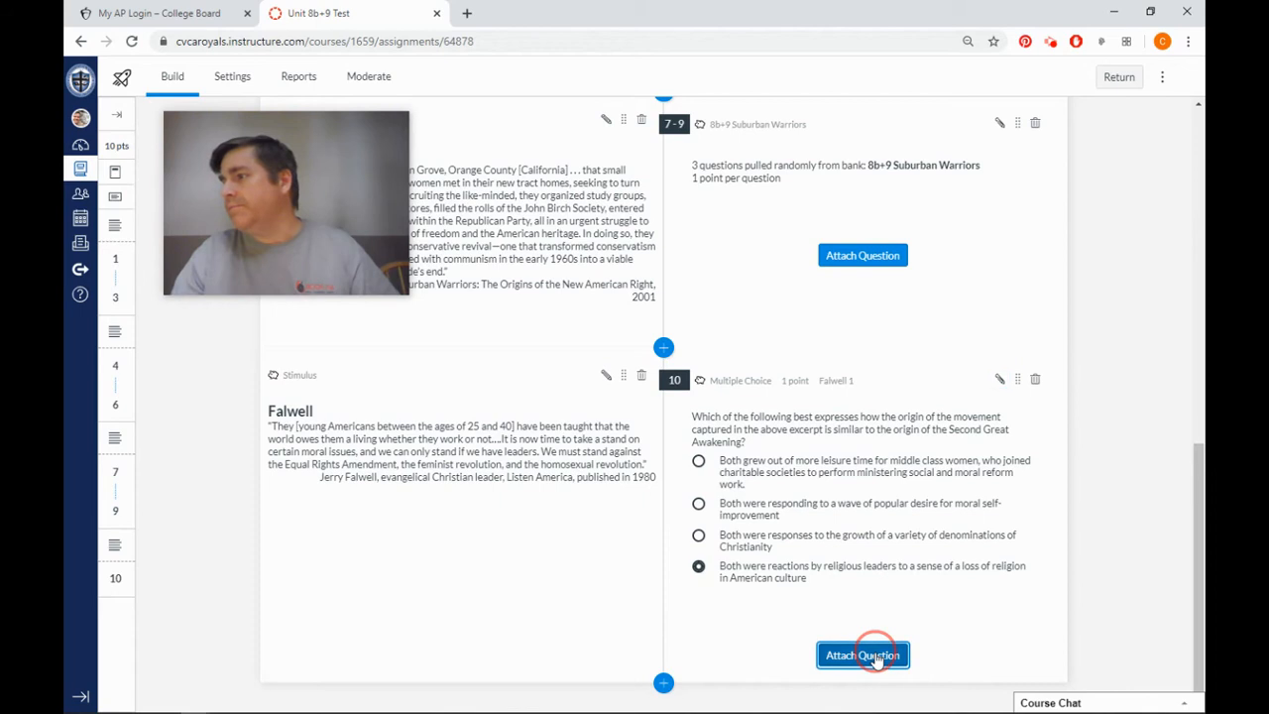
pyautogui.click(812, 574)
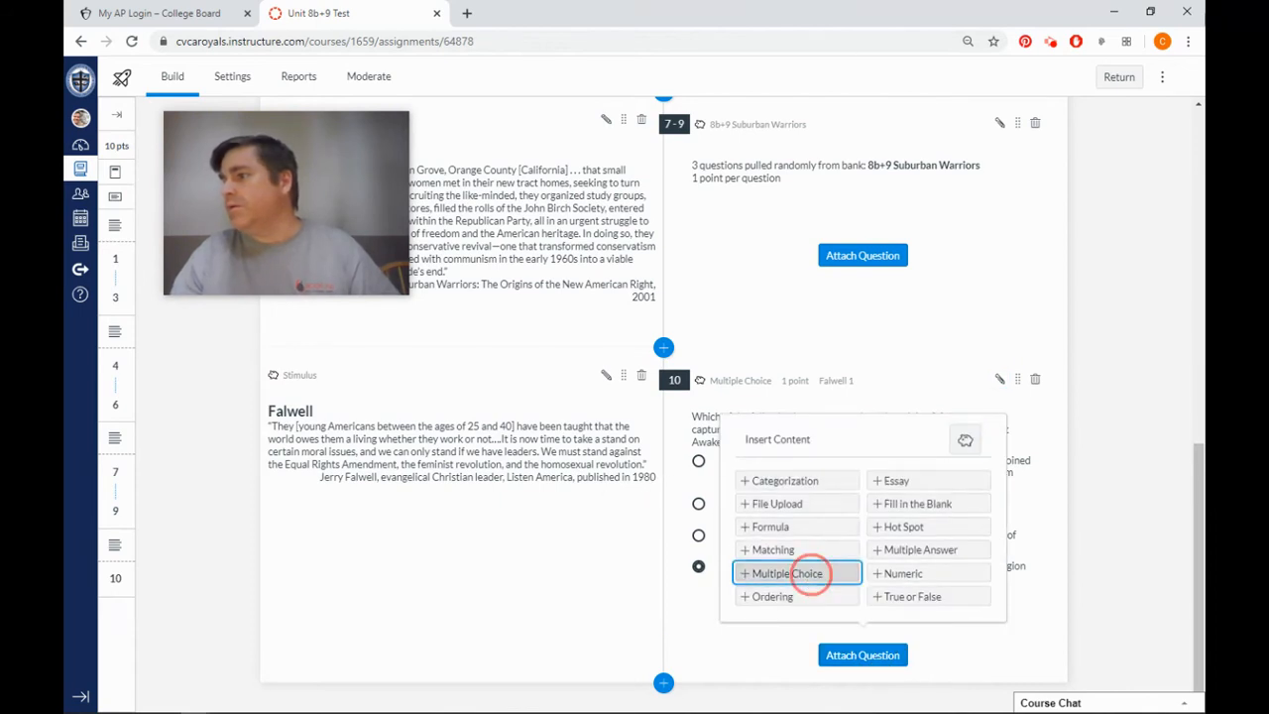
pyautogui.click(85, 493)
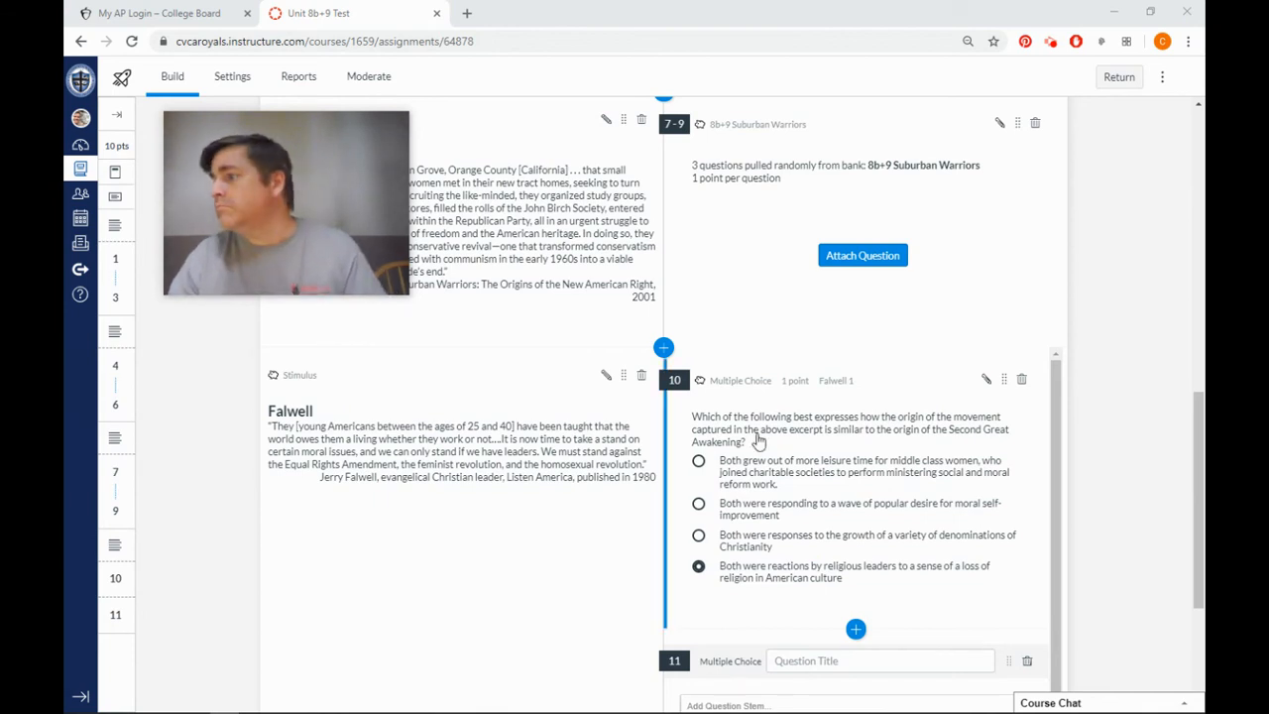
pyautogui.scroll(-3, 753, 516)
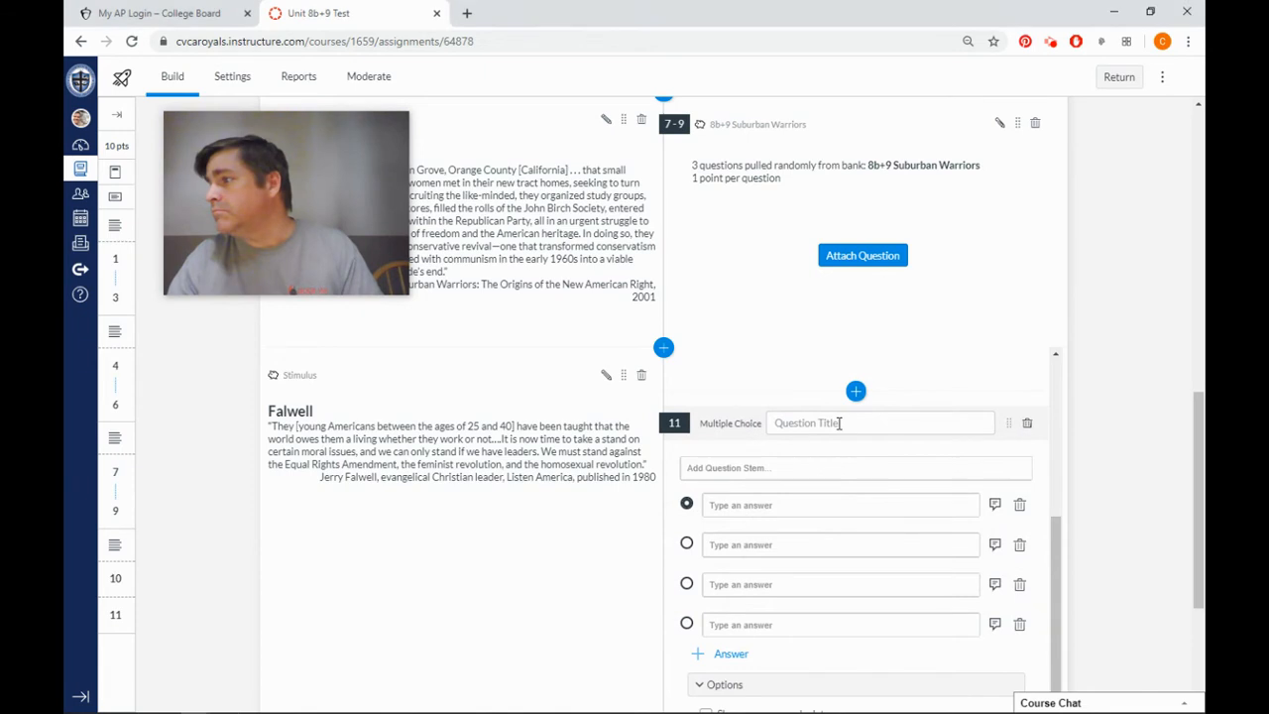
pyautogui.click(839, 423)
pyautogui.write('Falwell 2')
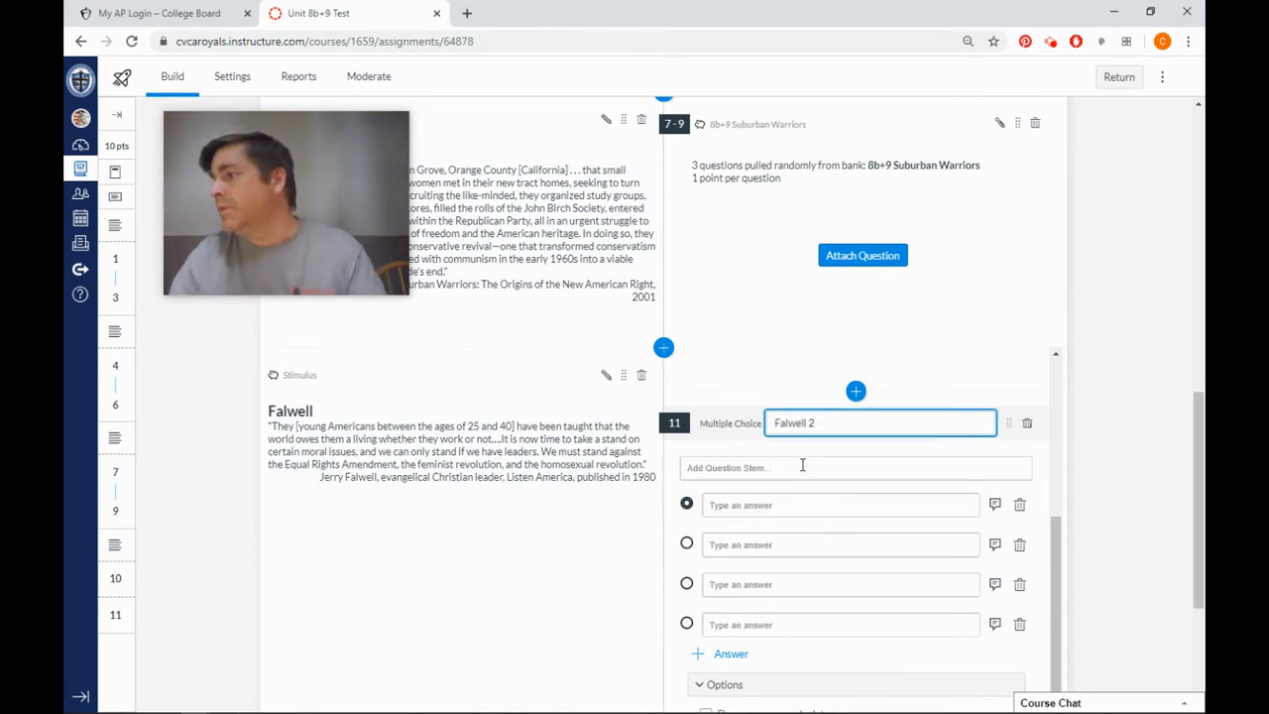
# Paste the copied question "Based on the above excerpt, with which of the following would Falwell most disagree?" as the stem, removing its leading number 11.
pyautogui.click(803, 467)
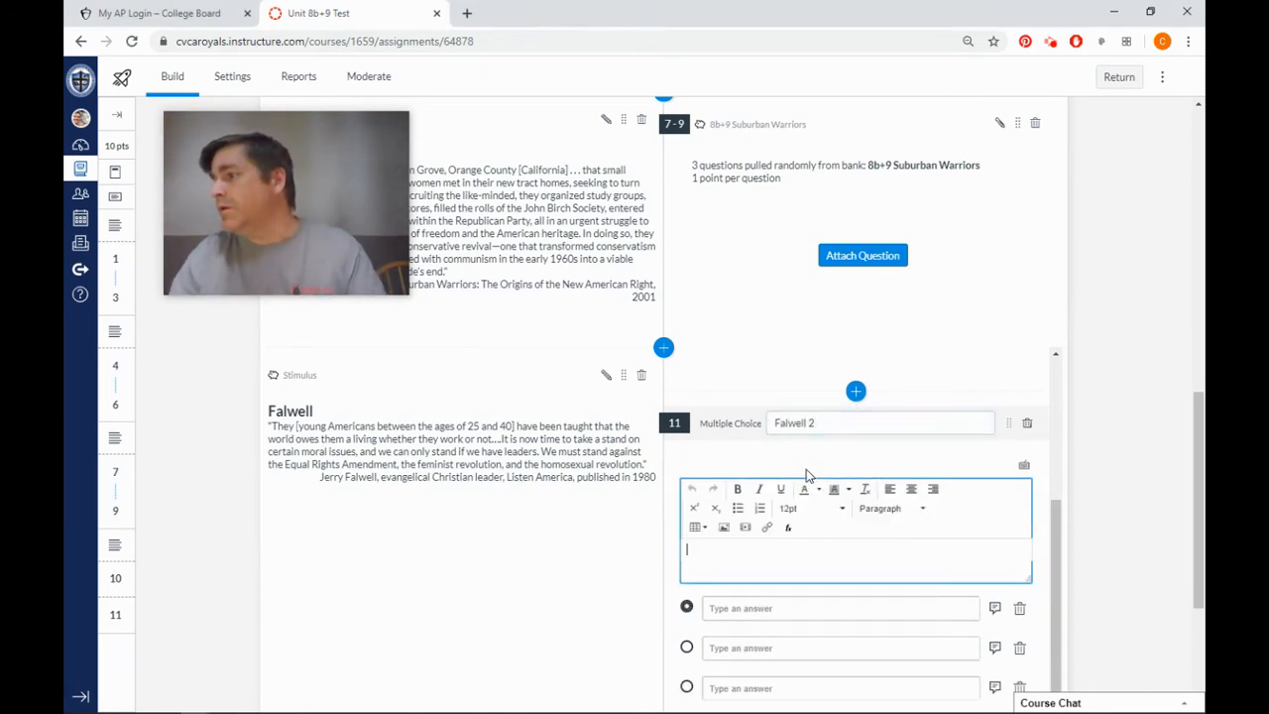
pyautogui.write('11. Based on the above excerpt, with which of the following would Falwell most disagree?')
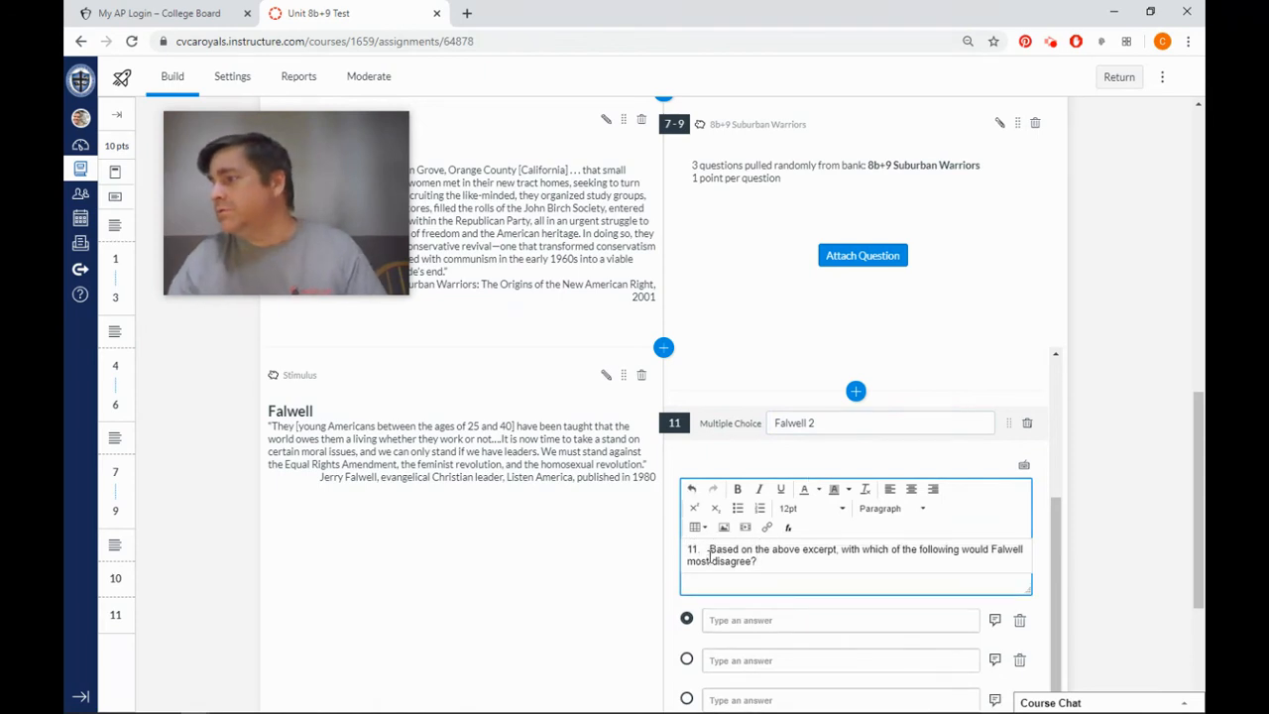
pyautogui.press('BackSpace')
pyautogui.press('BackSpace')
pyautogui.press('BackSpace')
pyautogui.press('BackSpace')
pyautogui.press('BackSpace')
pyautogui.press('BackSpace')
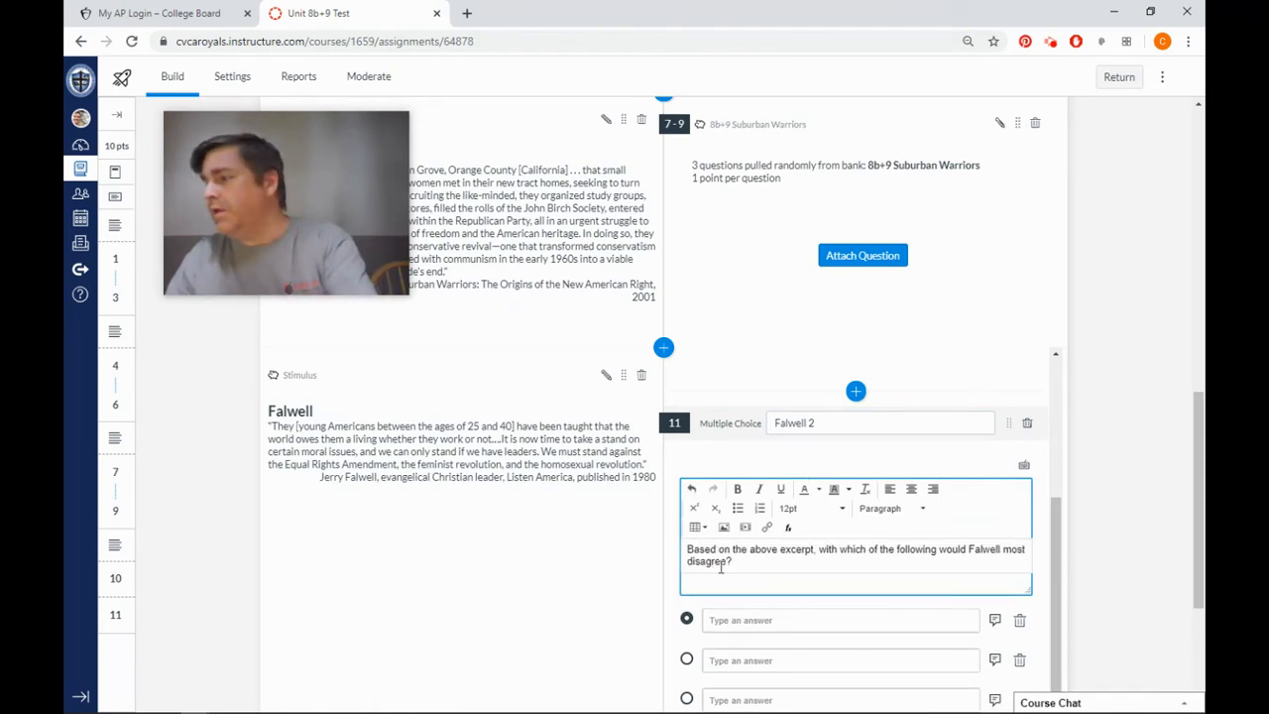
# Mark the third choice as the correct answer and enter "the Vietnam War" as the first choice.
pyautogui.hotkey('alt', 'Tab')
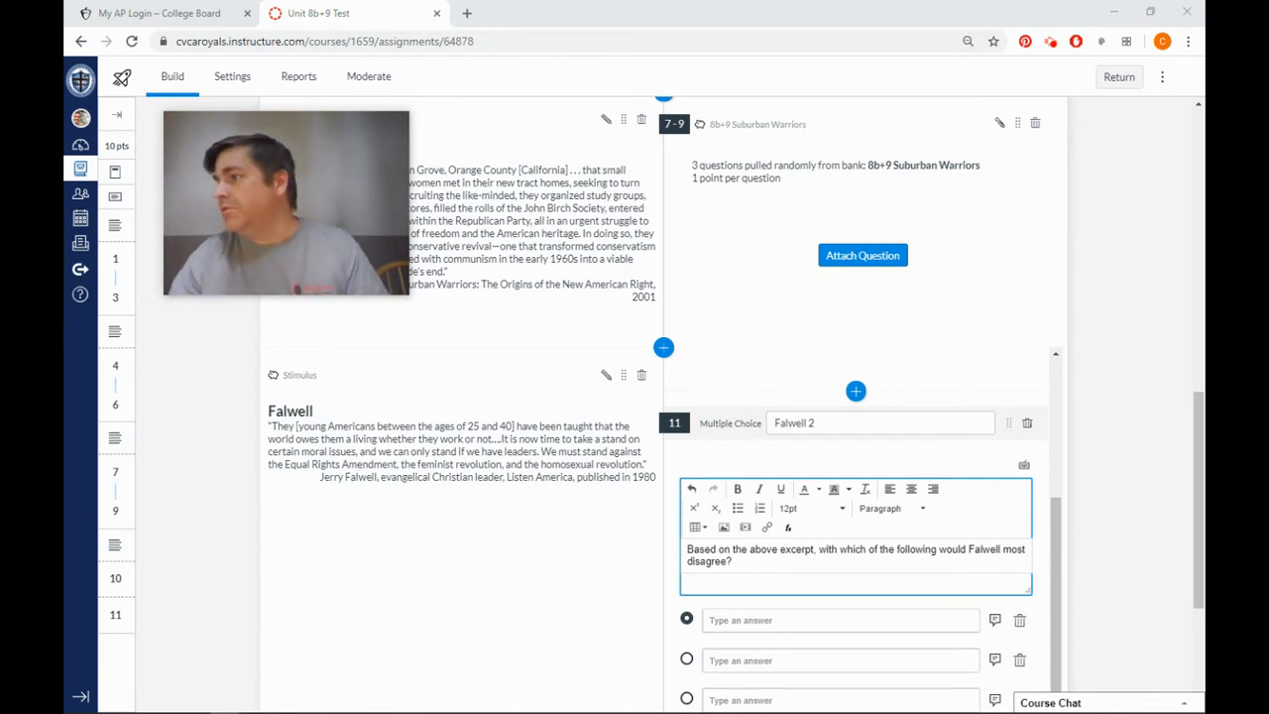
pyautogui.scroll(-2, 926, 649)
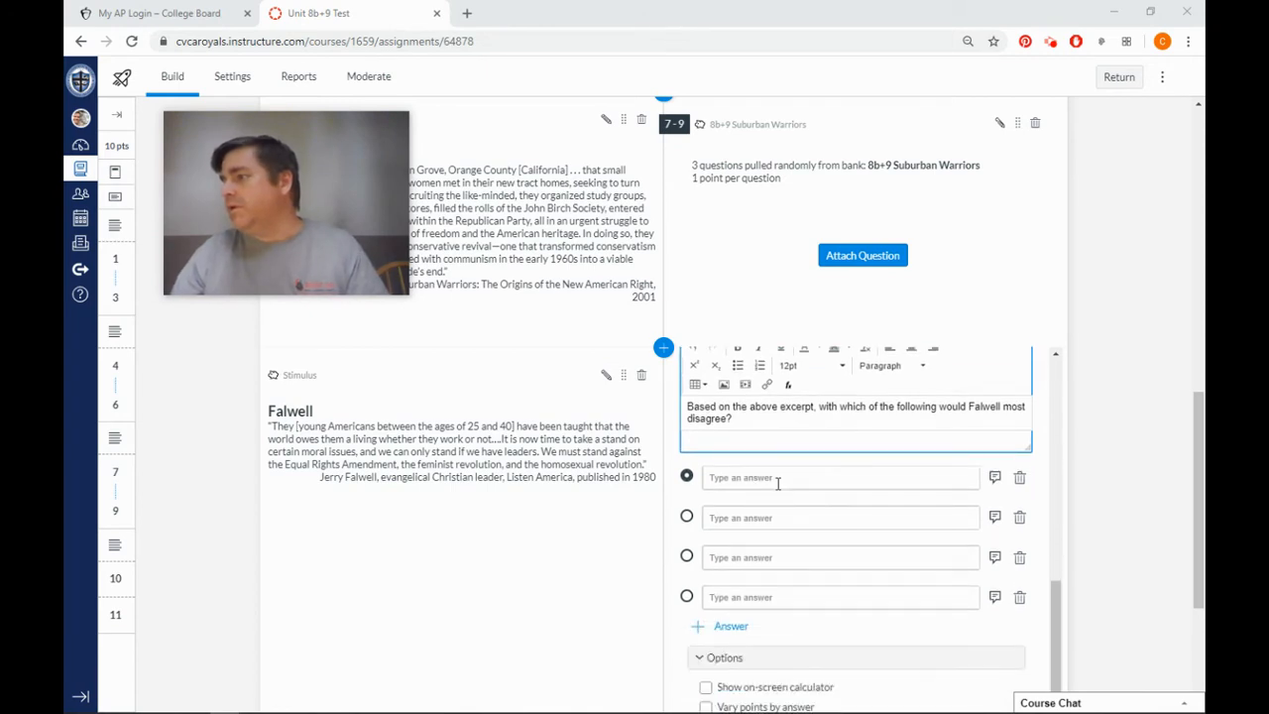
pyautogui.click(686, 556)
pyautogui.click(778, 479)
pyautogui.write('the Vietnam War')
# Enter "racial segregation" as the second choice and "Great Society programs" as the third choice.
pyautogui.hotkey('alt', 'Tab')
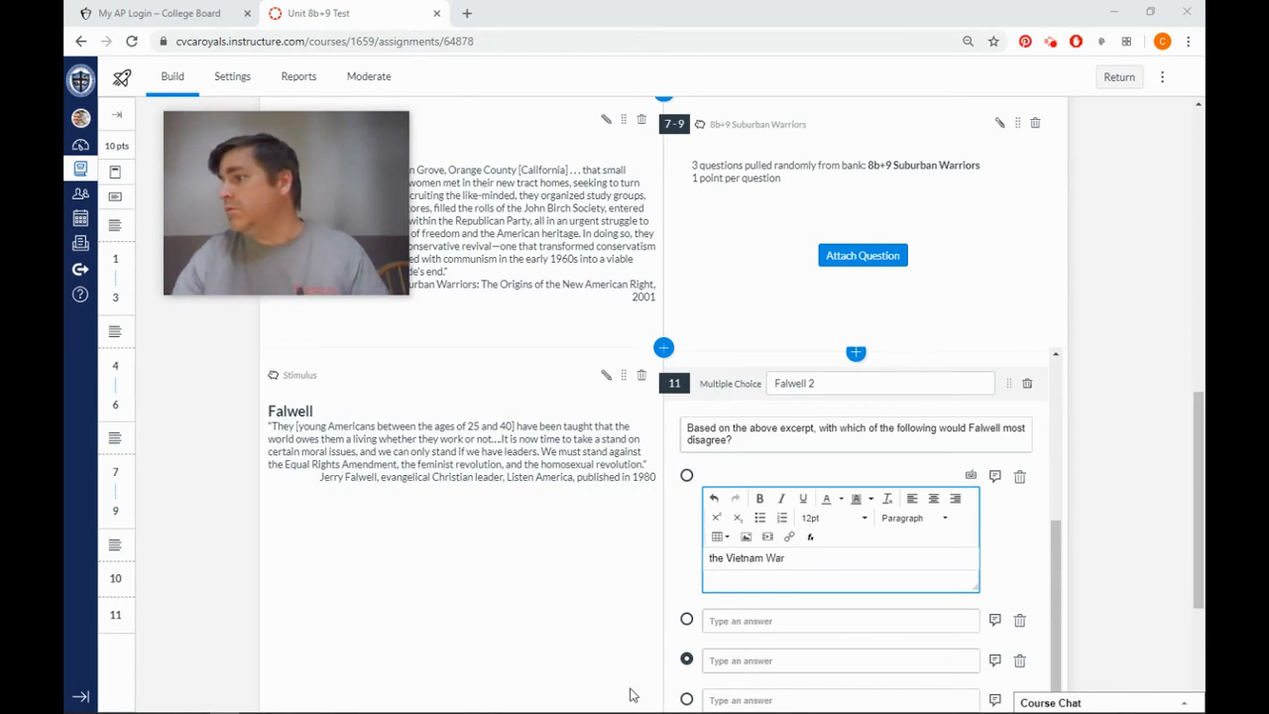
pyautogui.click(780, 623)
pyautogui.write('racial segregation')
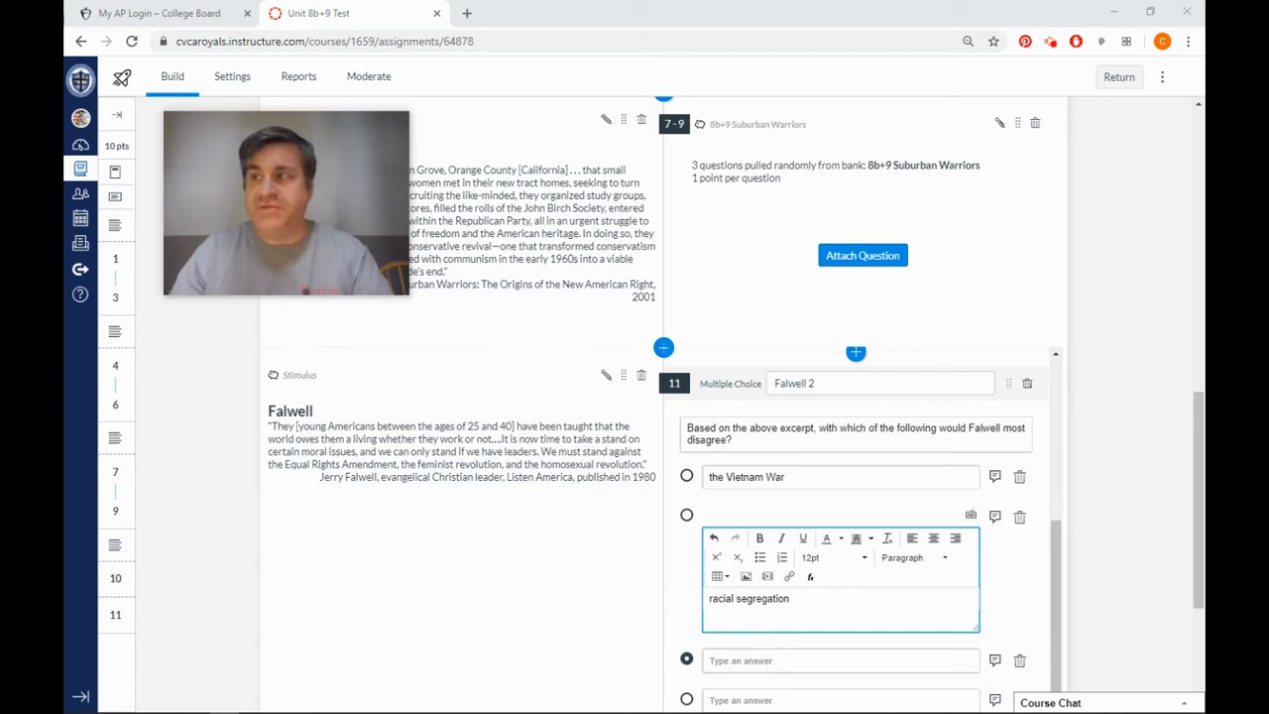
pyautogui.scroll(-1, 754, 535)
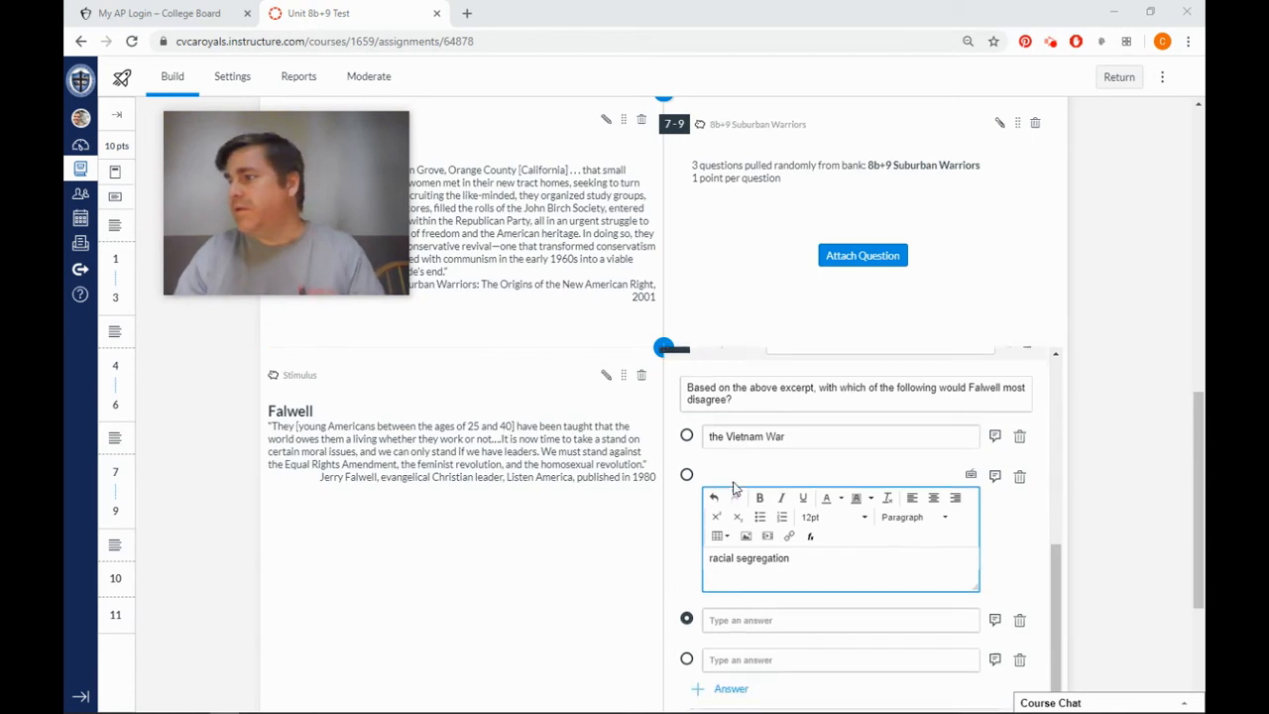
pyautogui.click(761, 558)
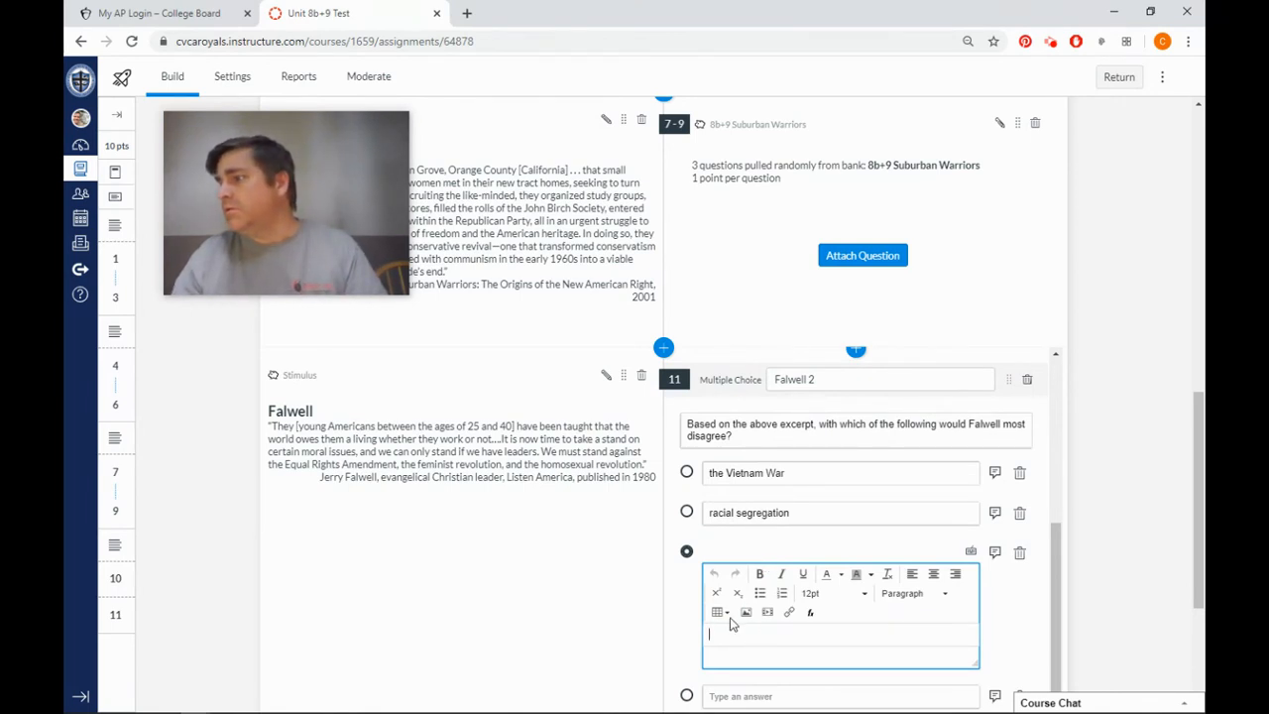
pyautogui.write('Great Society programs')
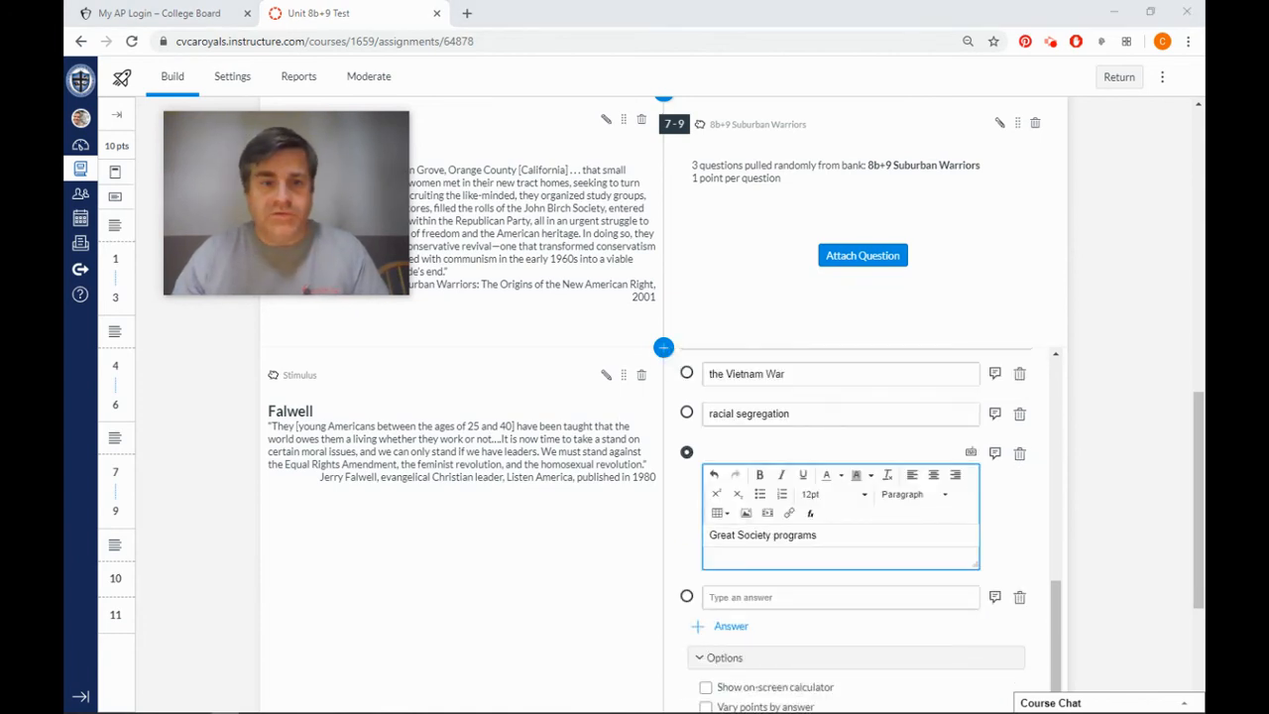
# Enter "organized public prayer" as the fourth choice of the Falwell 2 question and finish editing it.
pyautogui.click(804, 598)
pyautogui.write('organized public prayer')
pyautogui.click(560, 570)
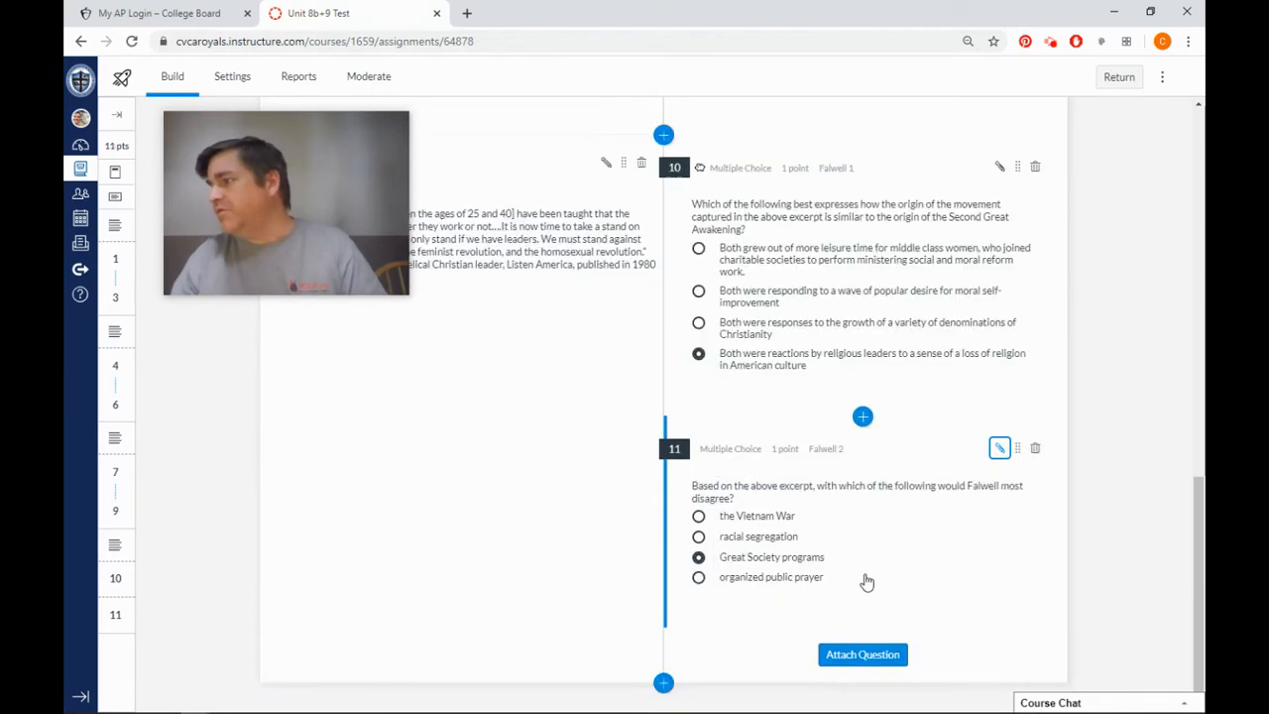
# Reopen the Falwell 2 question for editing and enable Shuffle Choices.
pyautogui.click(998, 449)
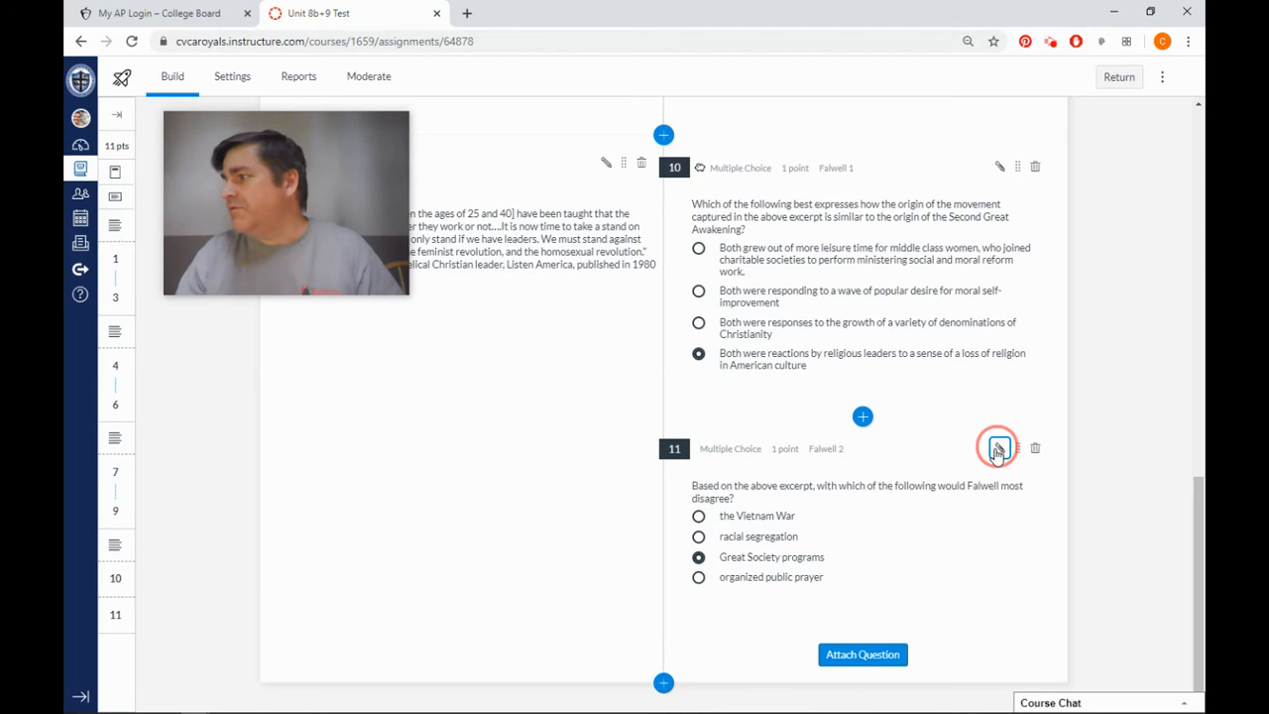
pyautogui.scroll(-2, 875, 493)
pyautogui.scroll(-1, 874, 493)
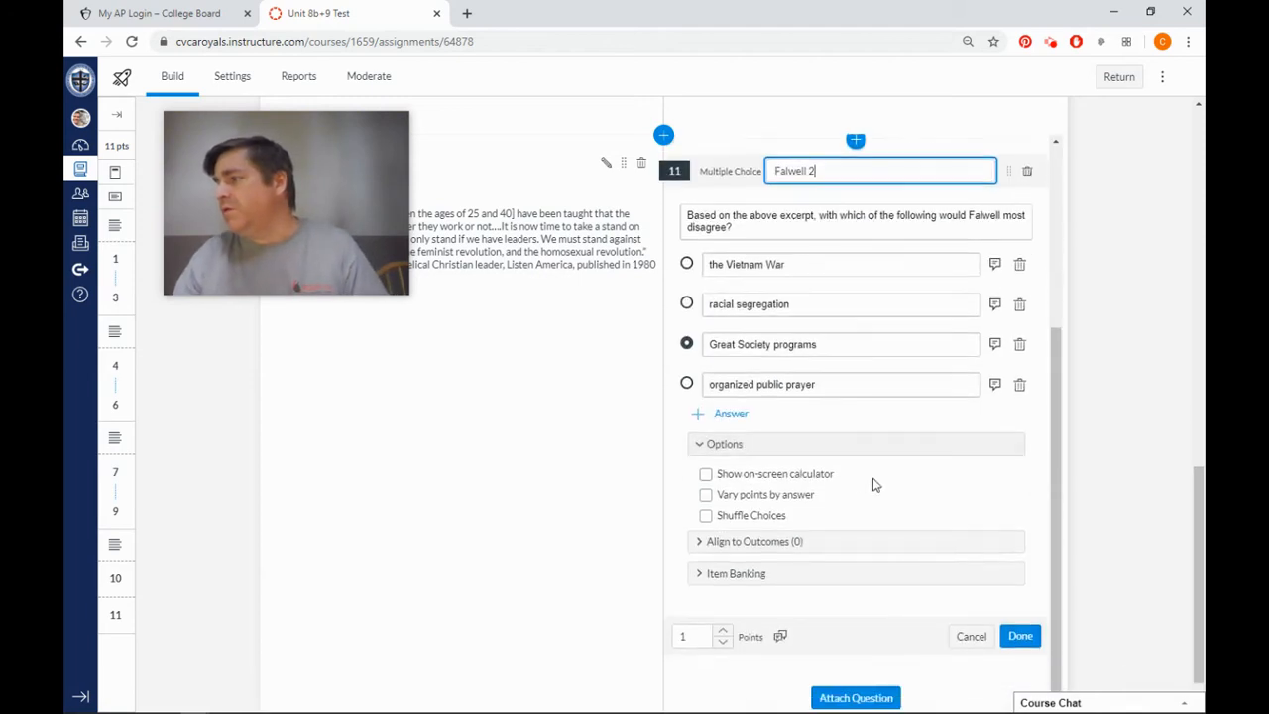
pyautogui.click(706, 516)
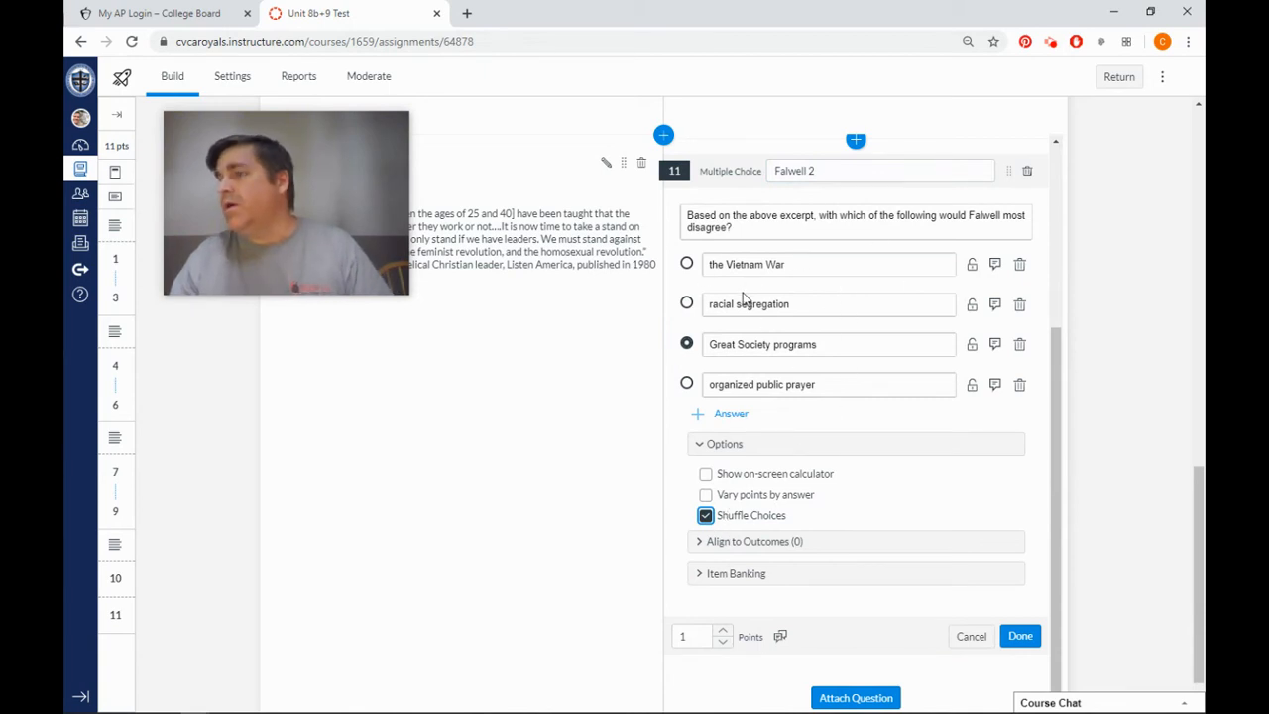
# Add the Falwell 2 question to the existing item bank "8b+9 Fallwell".
pyautogui.click(718, 583)
pyautogui.click(859, 571)
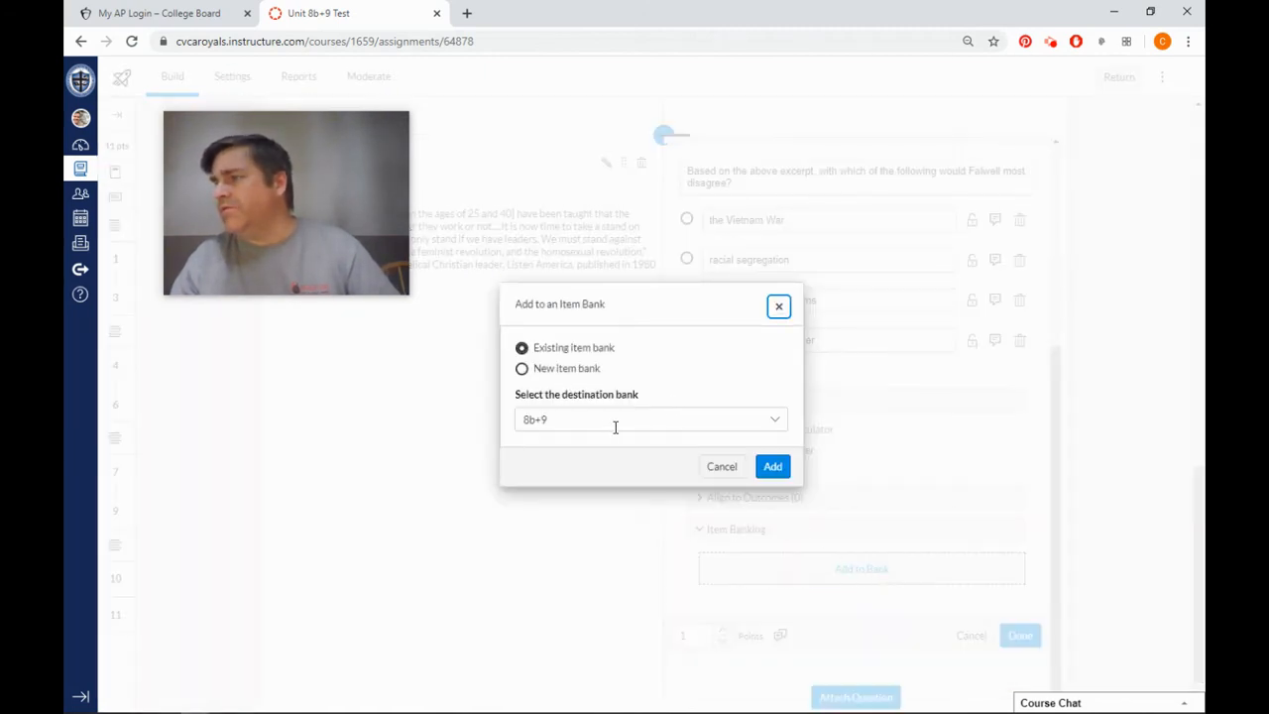
pyautogui.click(616, 425)
pyautogui.scroll(-1, 627, 458)
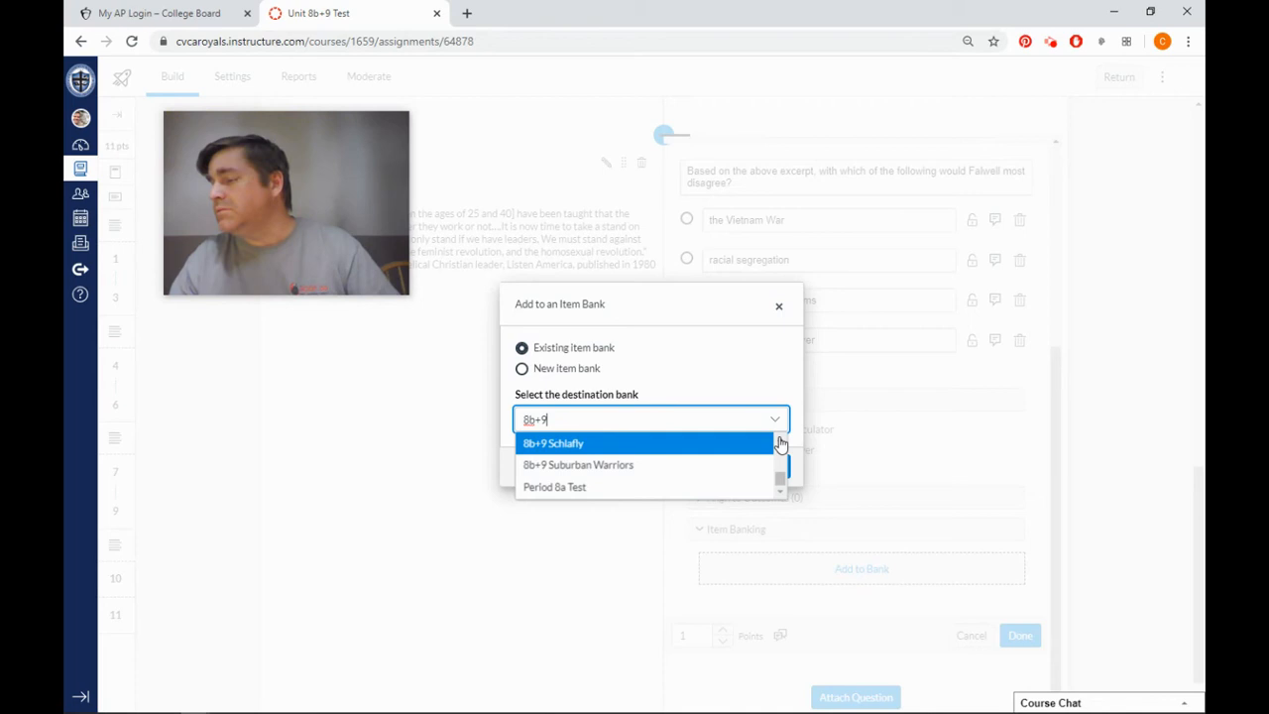
pyautogui.scroll(5, 634, 457)
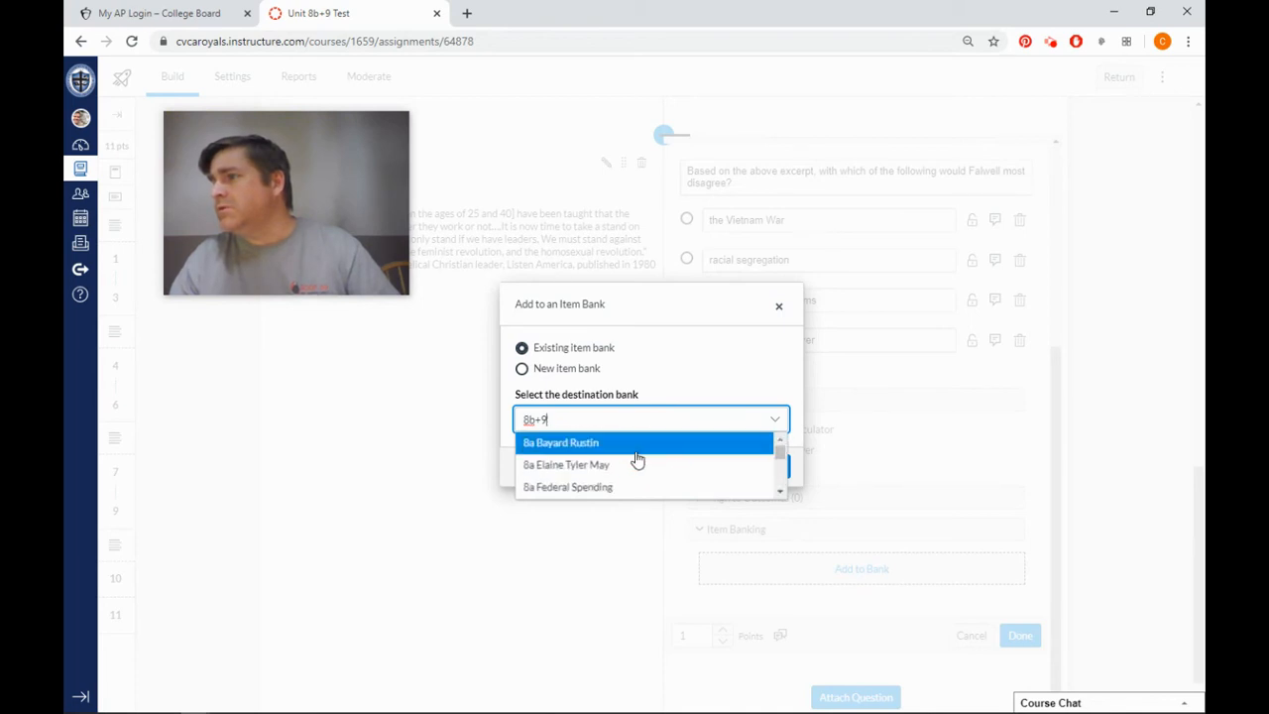
pyautogui.scroll(-5, 714, 476)
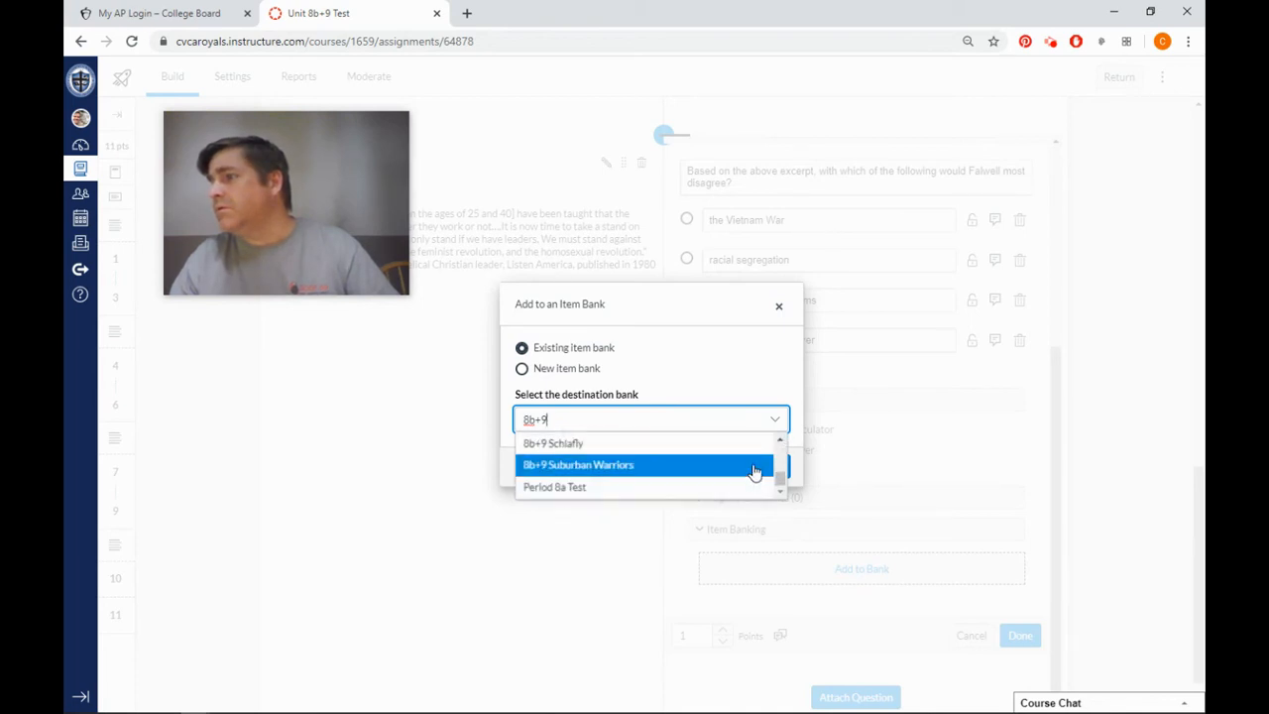
pyautogui.scroll(1, 777, 442)
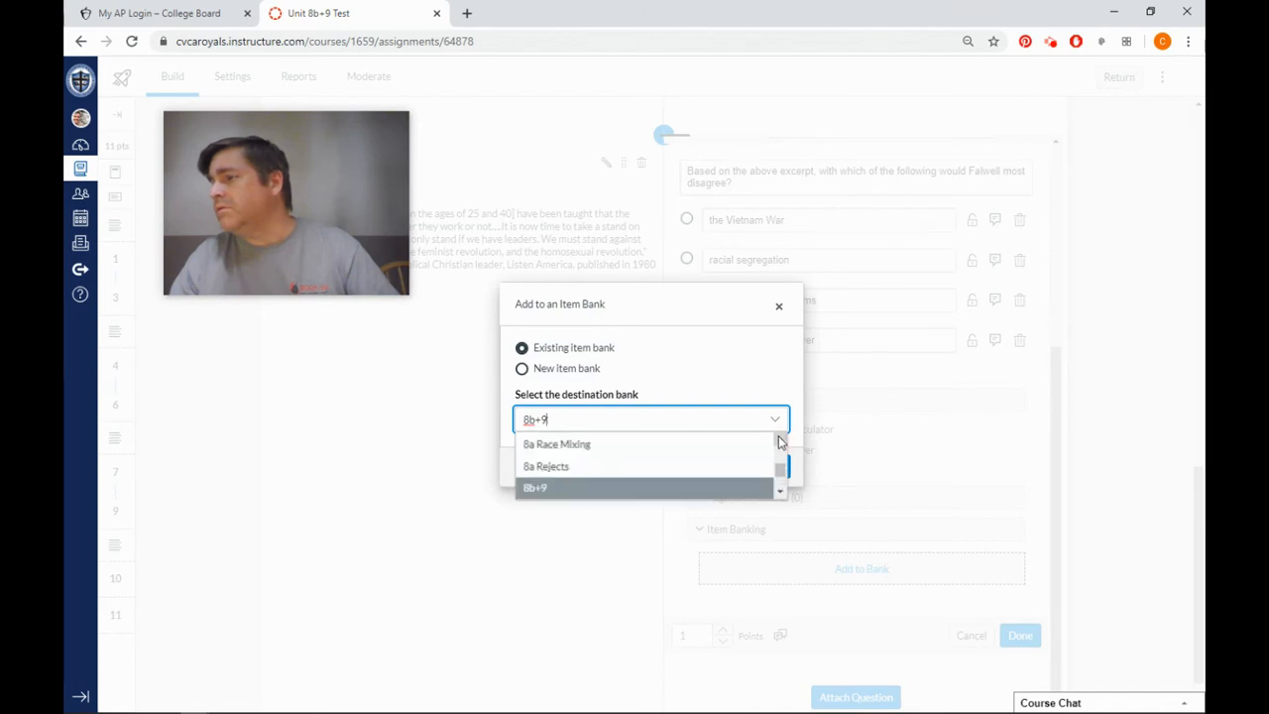
pyautogui.click(781, 492)
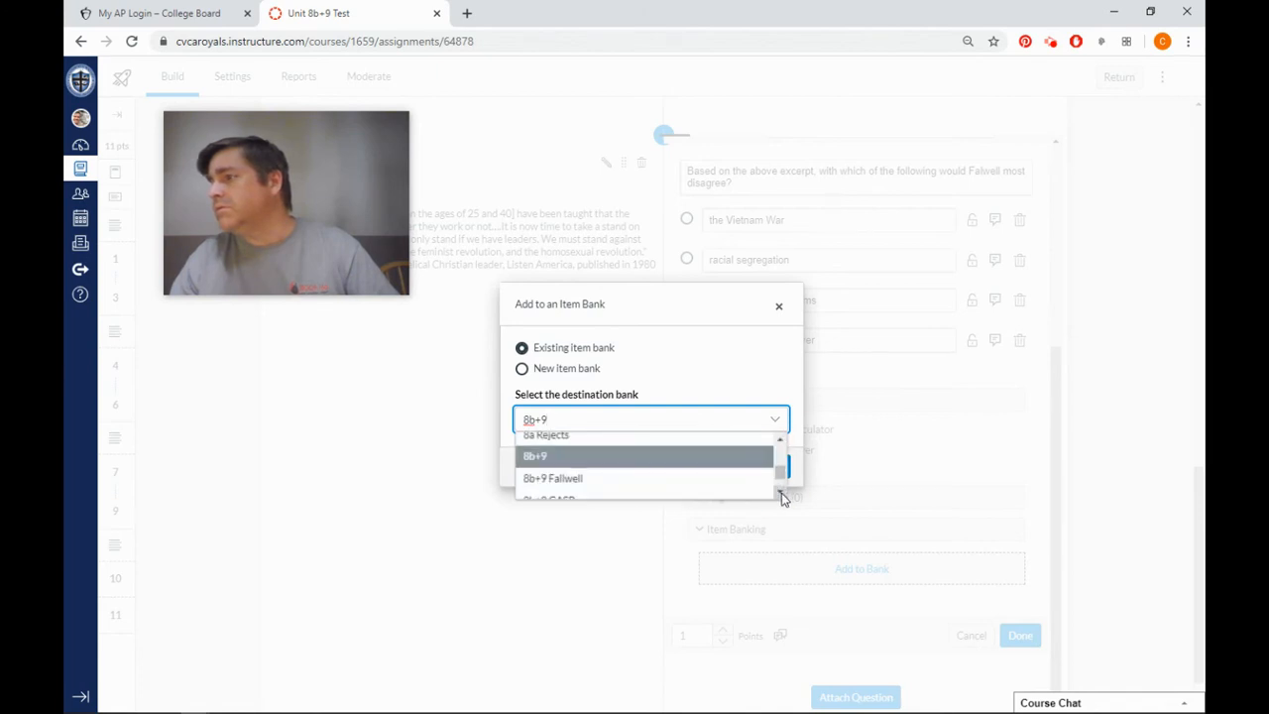
pyautogui.click(624, 481)
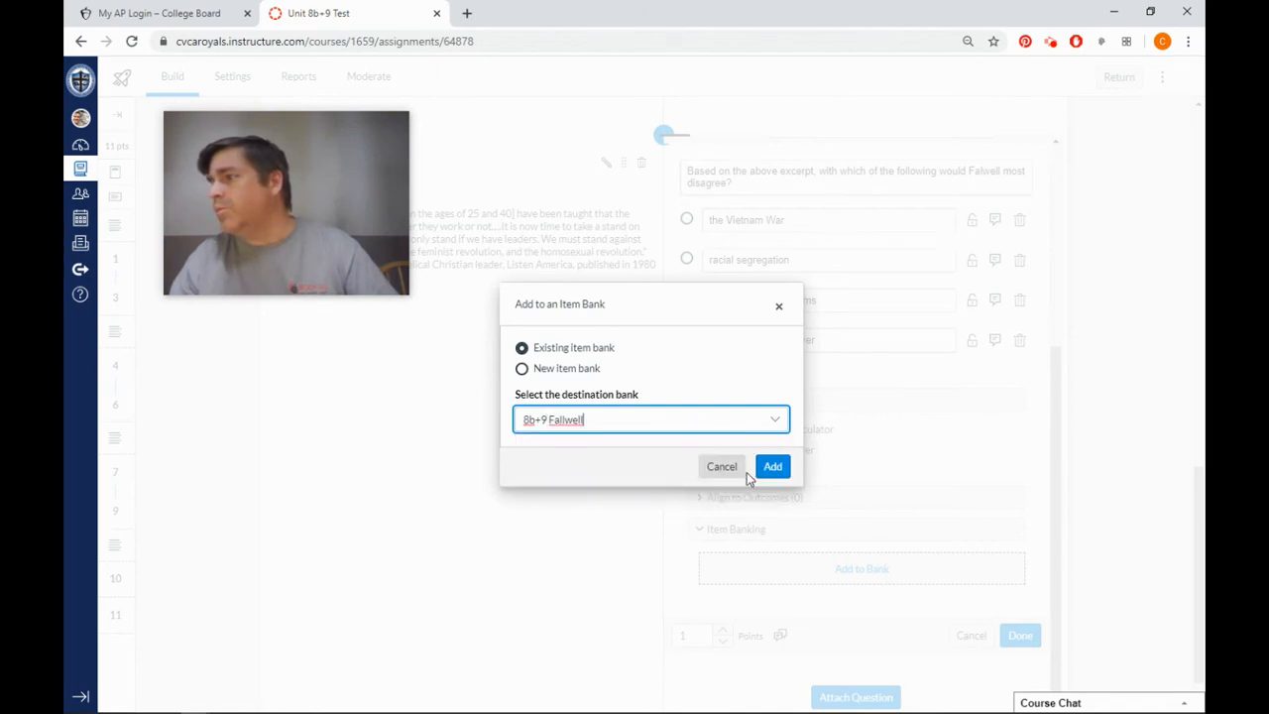
pyautogui.click(773, 467)
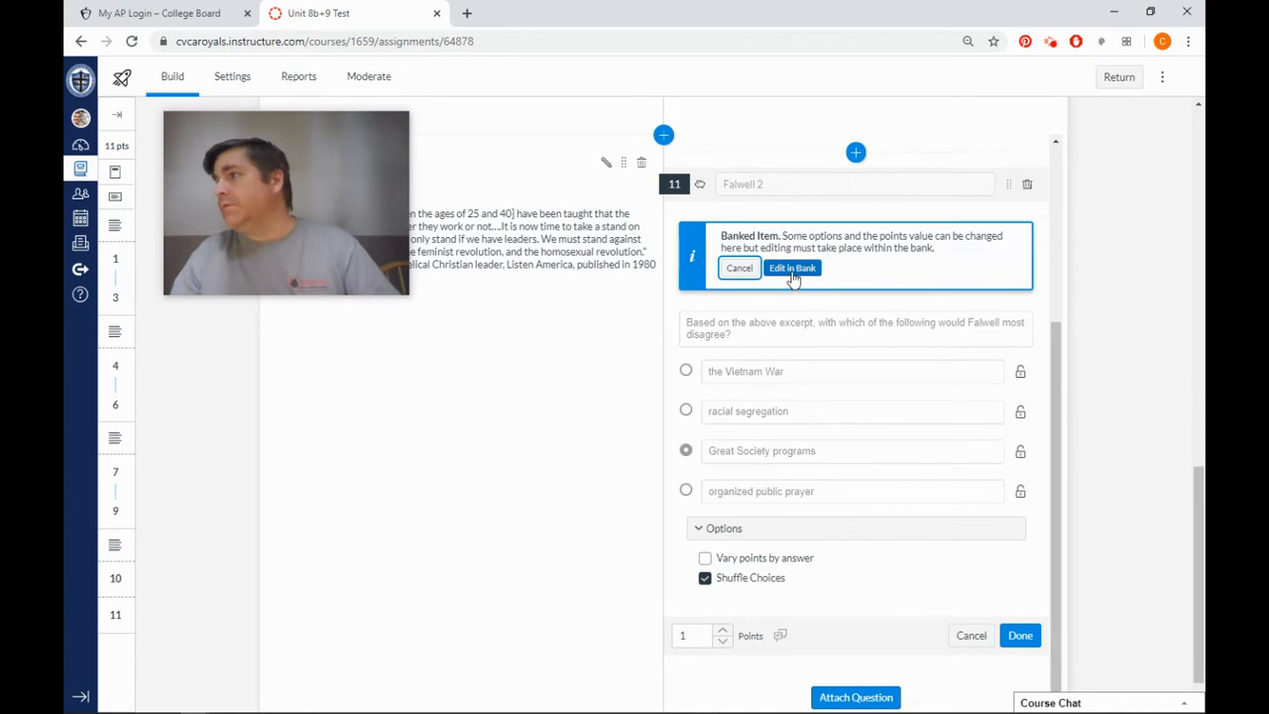
# Open Falwell 2 for editing in its item bank, save it with its current settings, and return to the test.
pyautogui.click(738, 269)
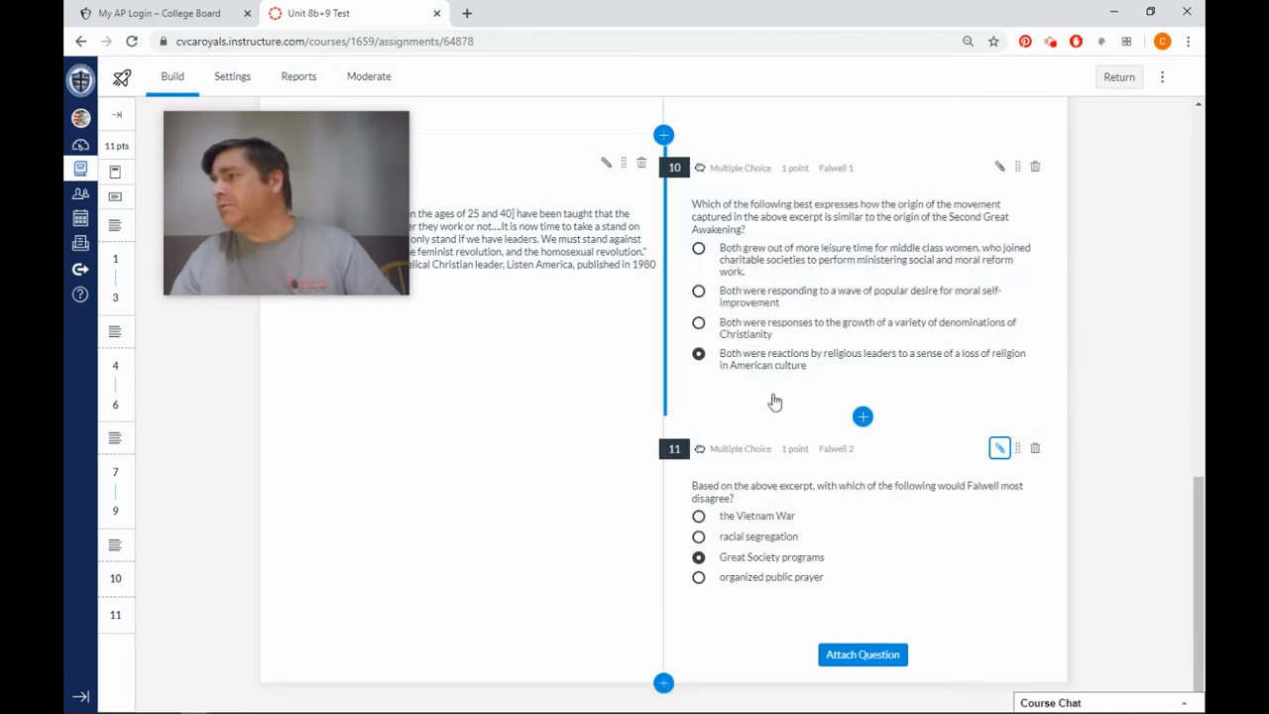
pyautogui.click(1001, 448)
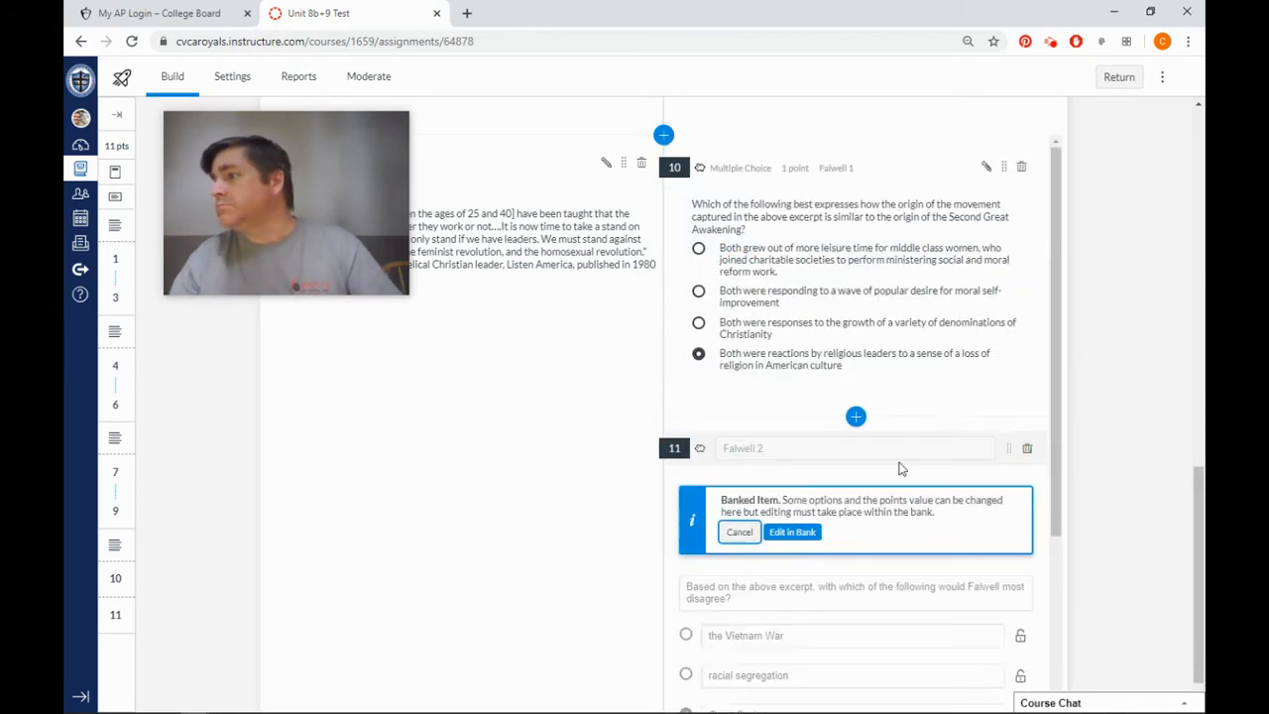
pyautogui.click(793, 533)
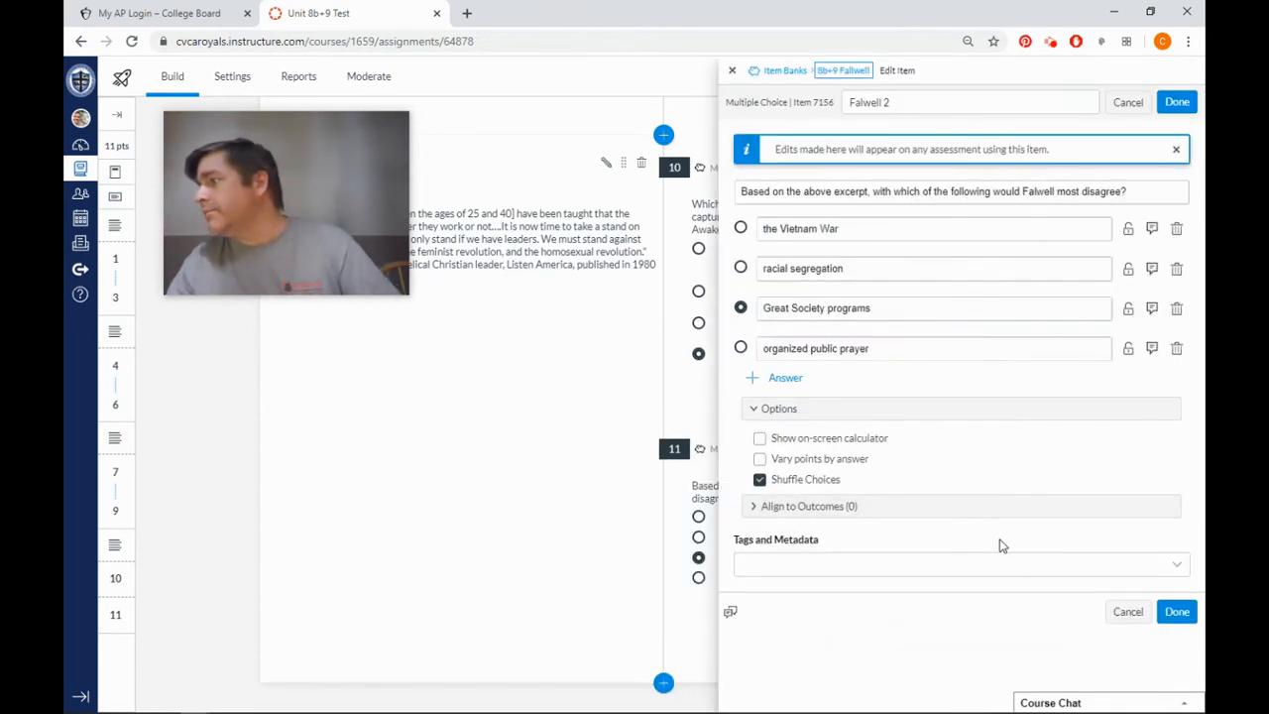
pyautogui.click(1185, 609)
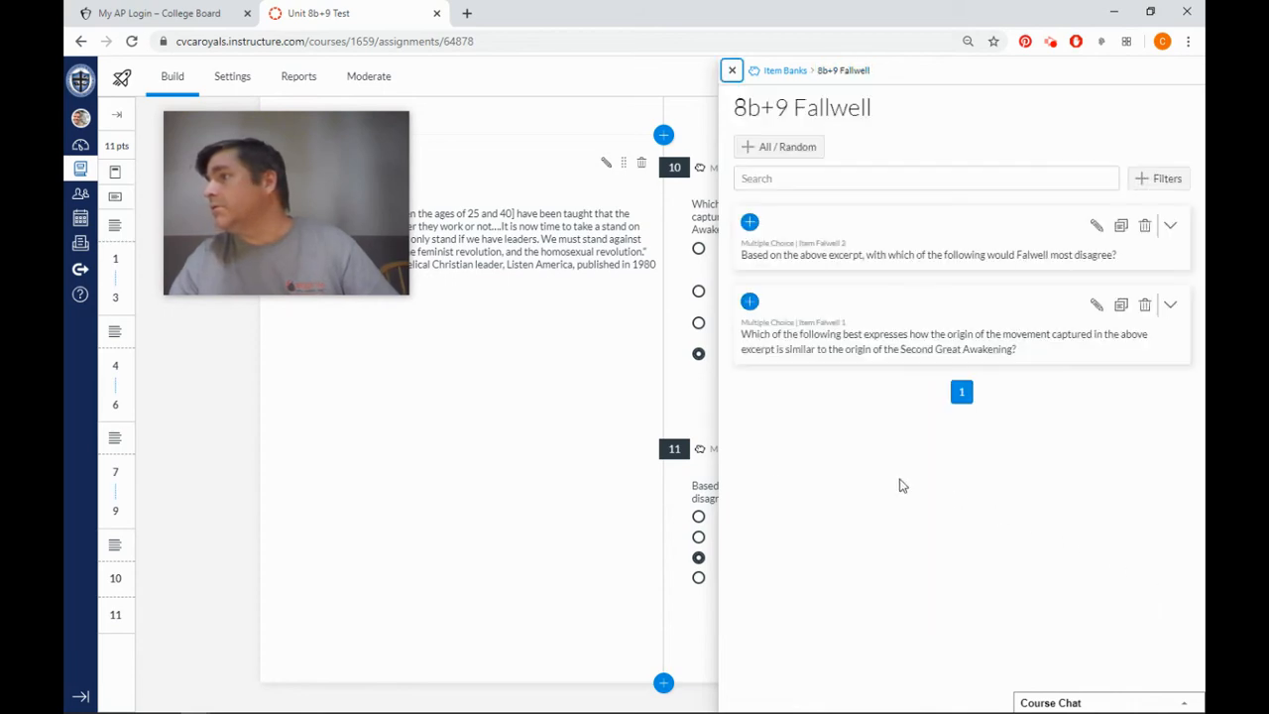
pyautogui.click(731, 71)
# Attach another multiple choice question to the Falwell stimulus and title it "Falwell 3".
pyautogui.scroll(-3, 739, 476)
pyautogui.scroll(-6, 731, 465)
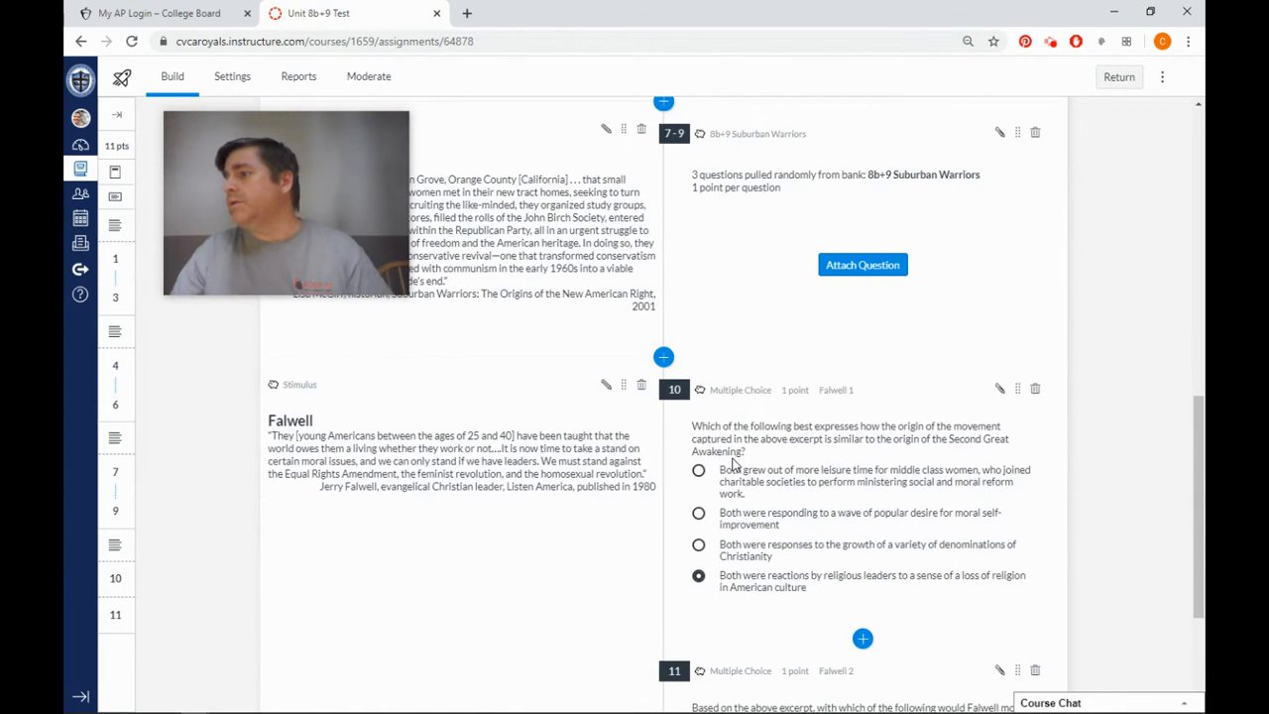
pyautogui.scroll(3, 742, 468)
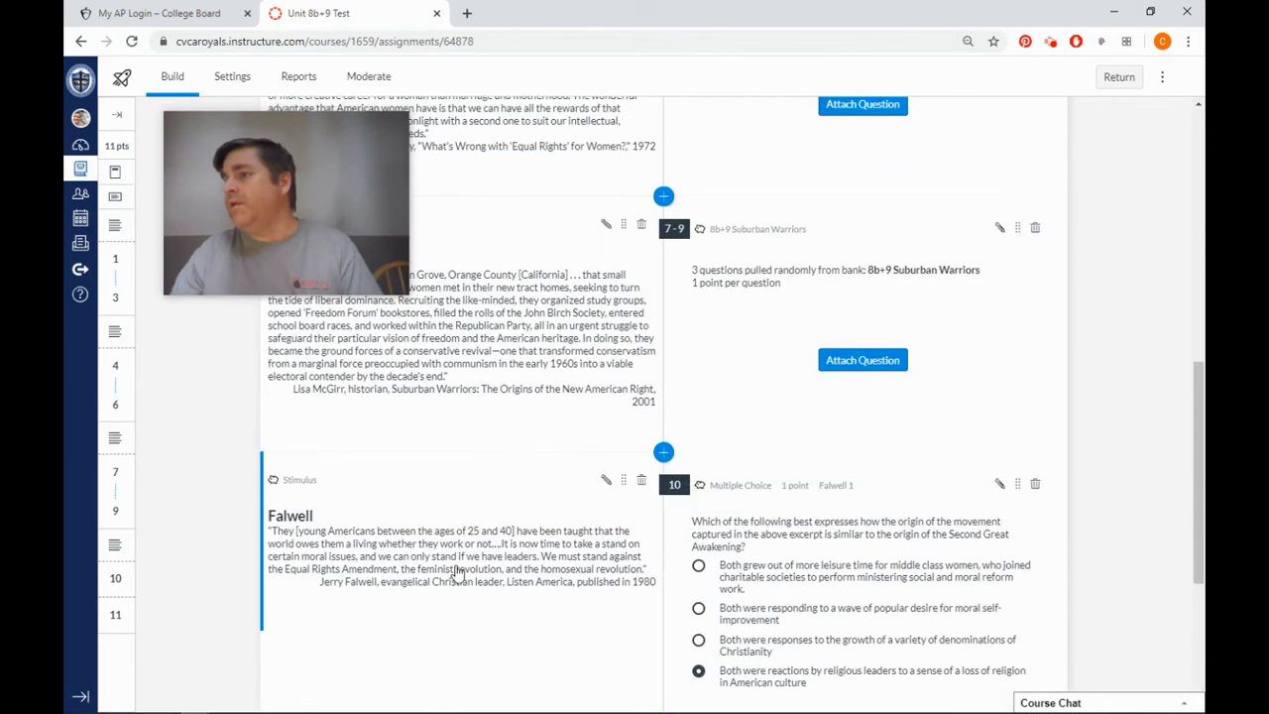
pyautogui.scroll(-3, 783, 578)
pyautogui.scroll(1, 784, 579)
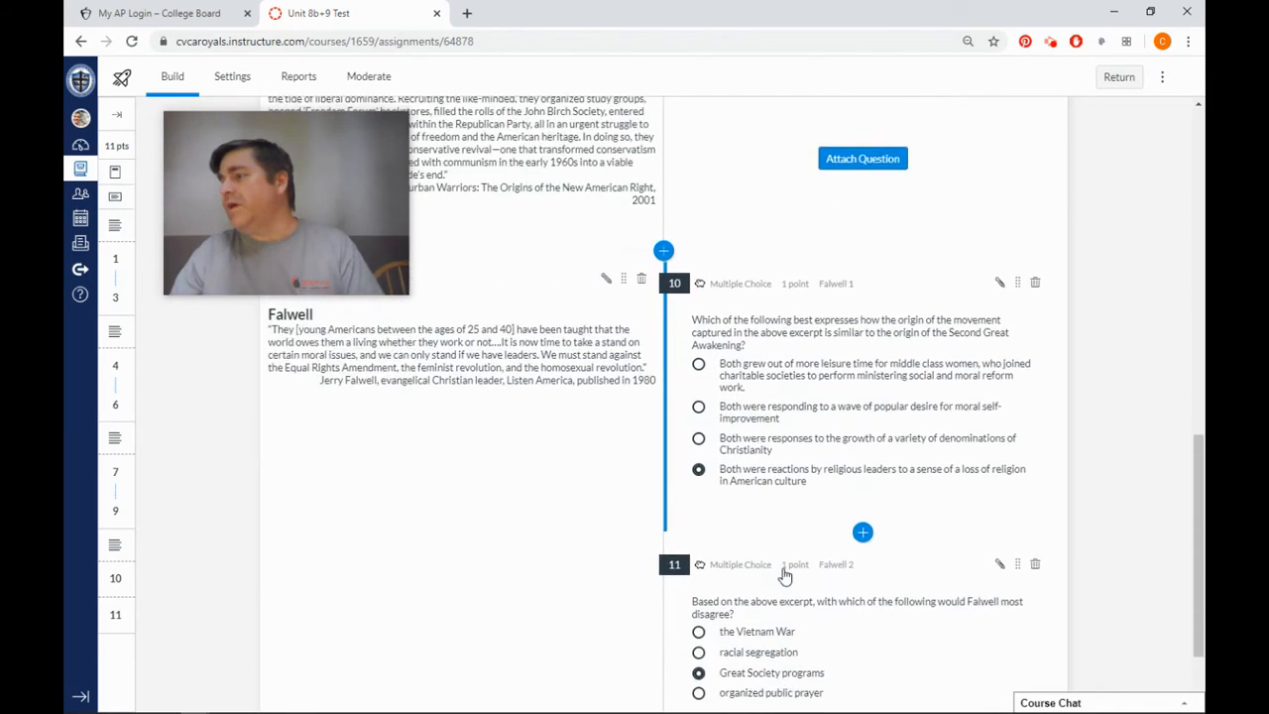
pyautogui.scroll(-2, 787, 558)
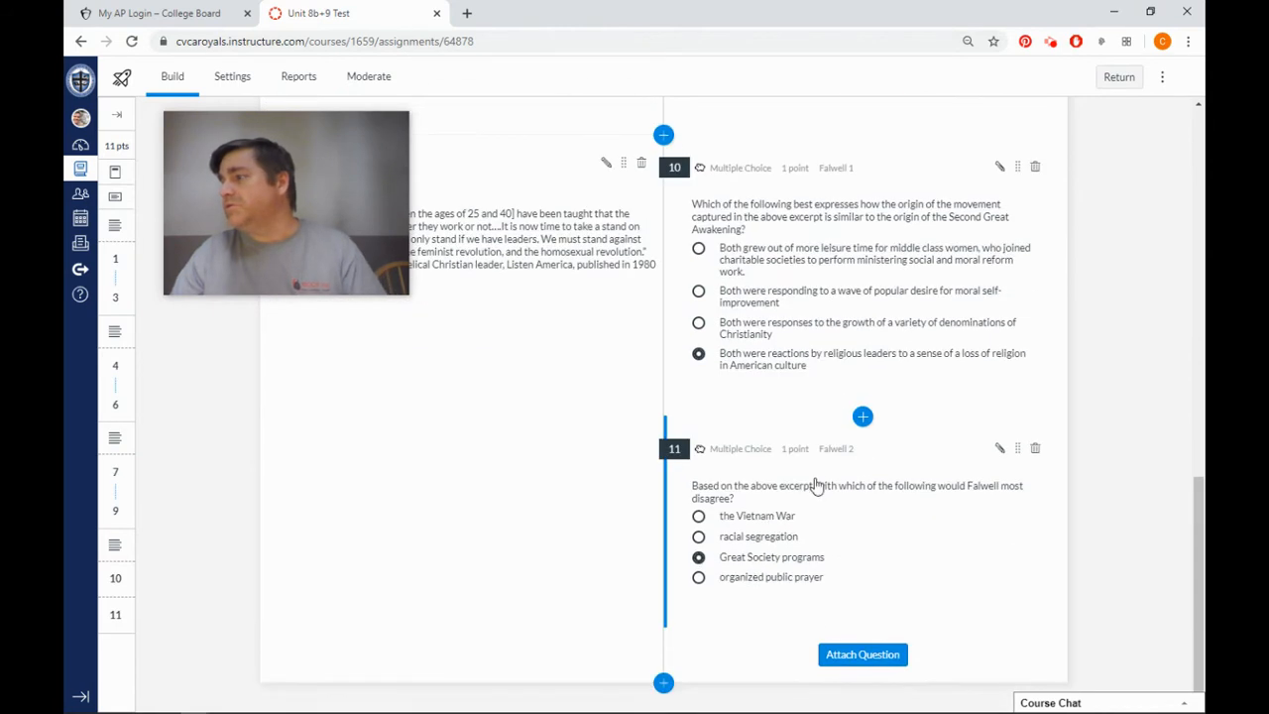
pyautogui.click(868, 655)
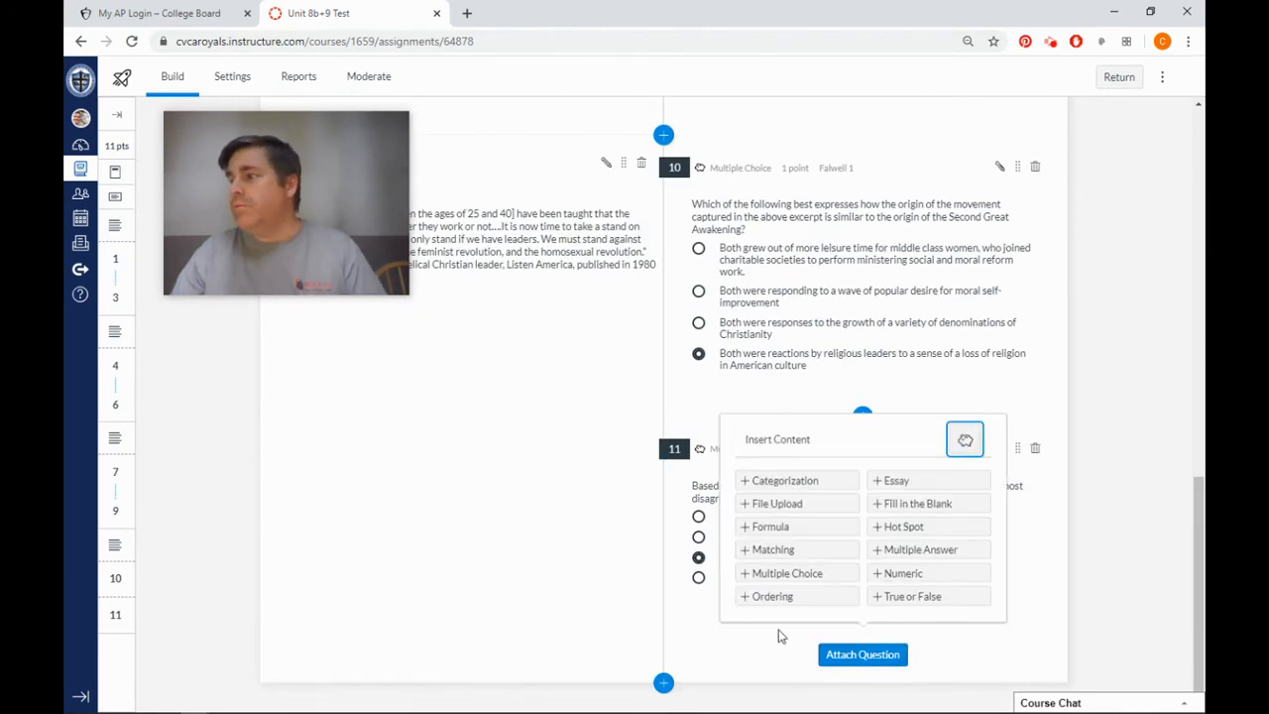
pyautogui.click(816, 576)
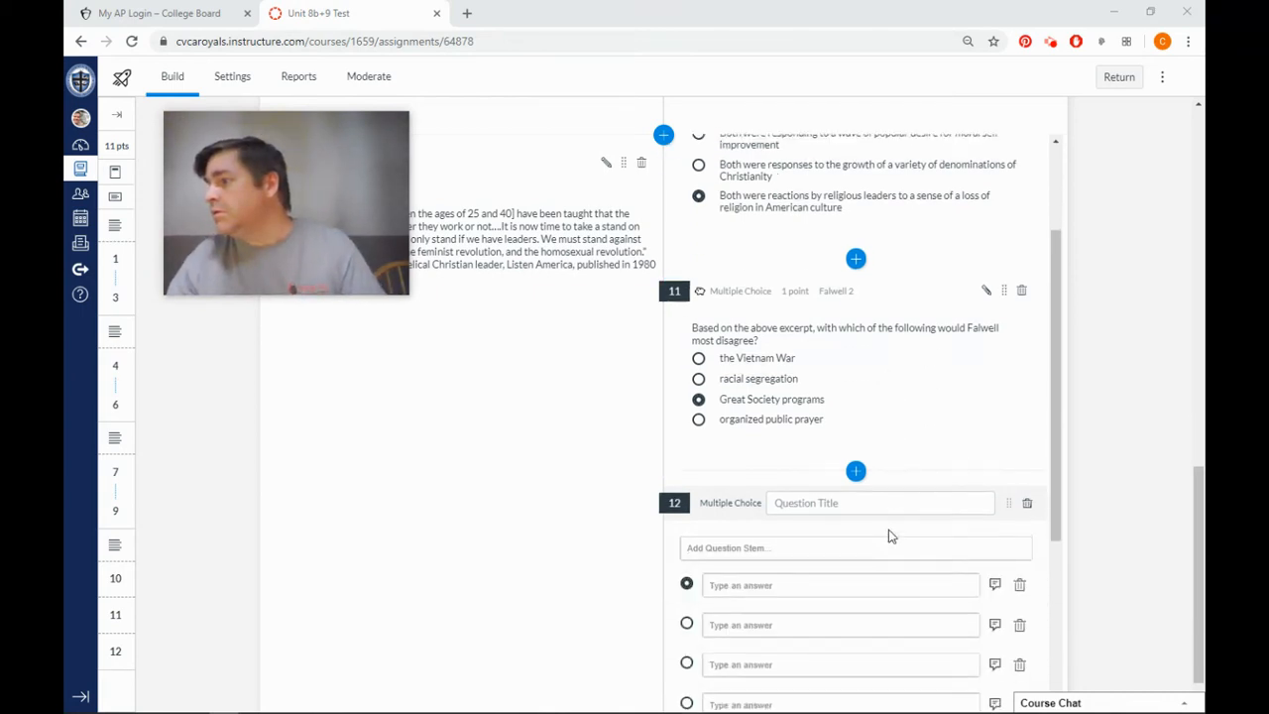
pyautogui.click(836, 504)
pyautogui.write('Falwell 3')
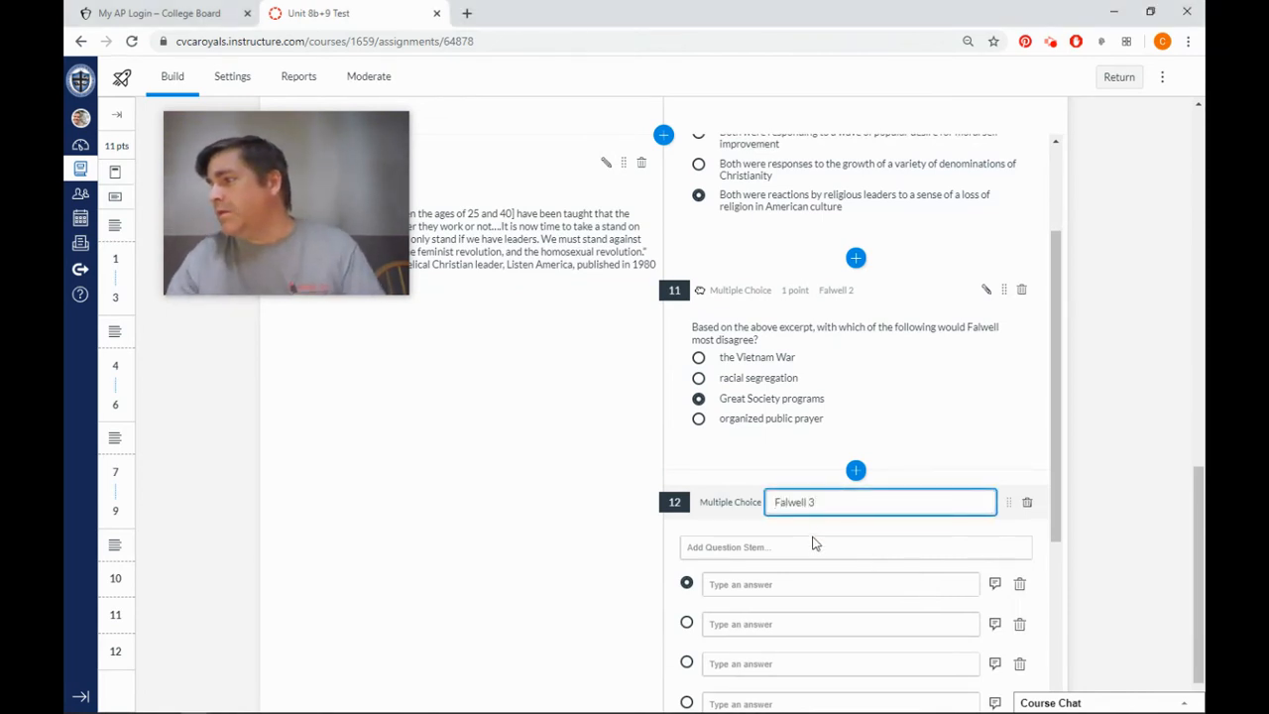
# Paste "The broader coalition movement of which the above excerpt is a part most met its goals in which policy arena?" as the stem, without its number.
pyautogui.click(812, 544)
pyautogui.write('12. The broader coalition movement of which the above excerpt is a part most met its goals in which policy arena?')
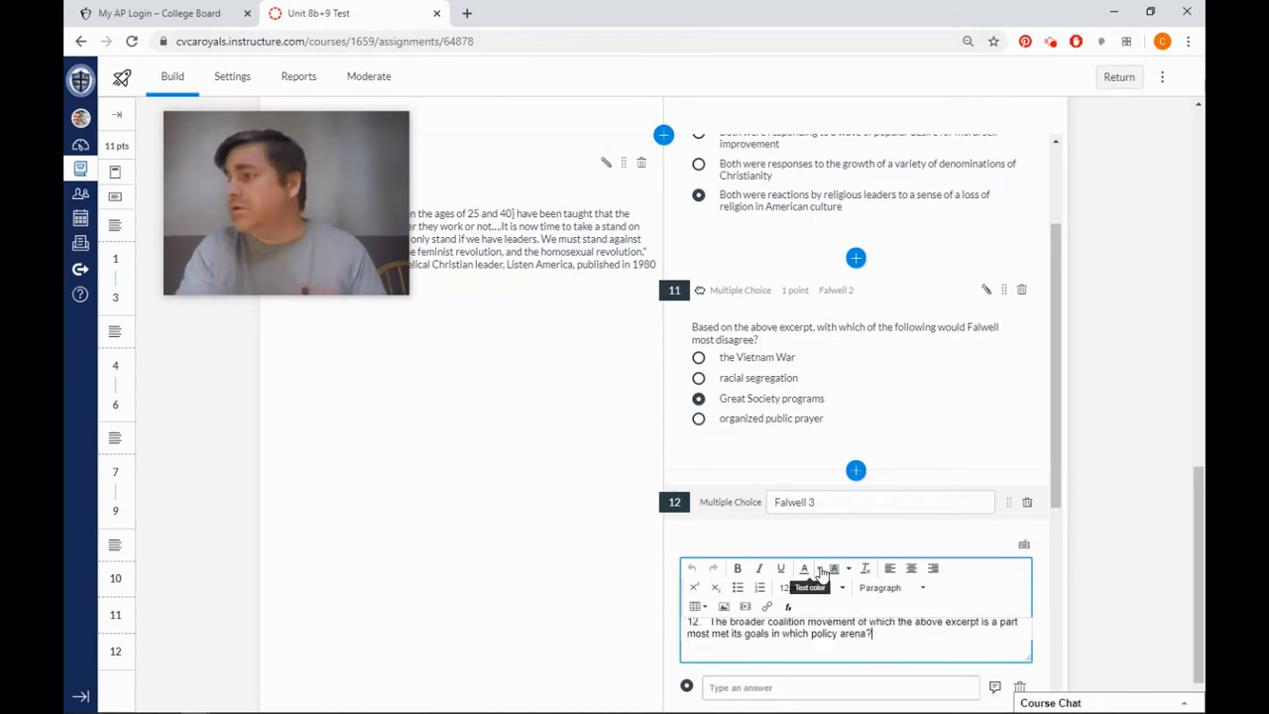
pyautogui.click(710, 631)
pyautogui.press('BackSpace')
pyautogui.press('BackSpace')
pyautogui.press('BackSpace')
pyautogui.press('BackSpace')
pyautogui.scroll(-2, 475, 531)
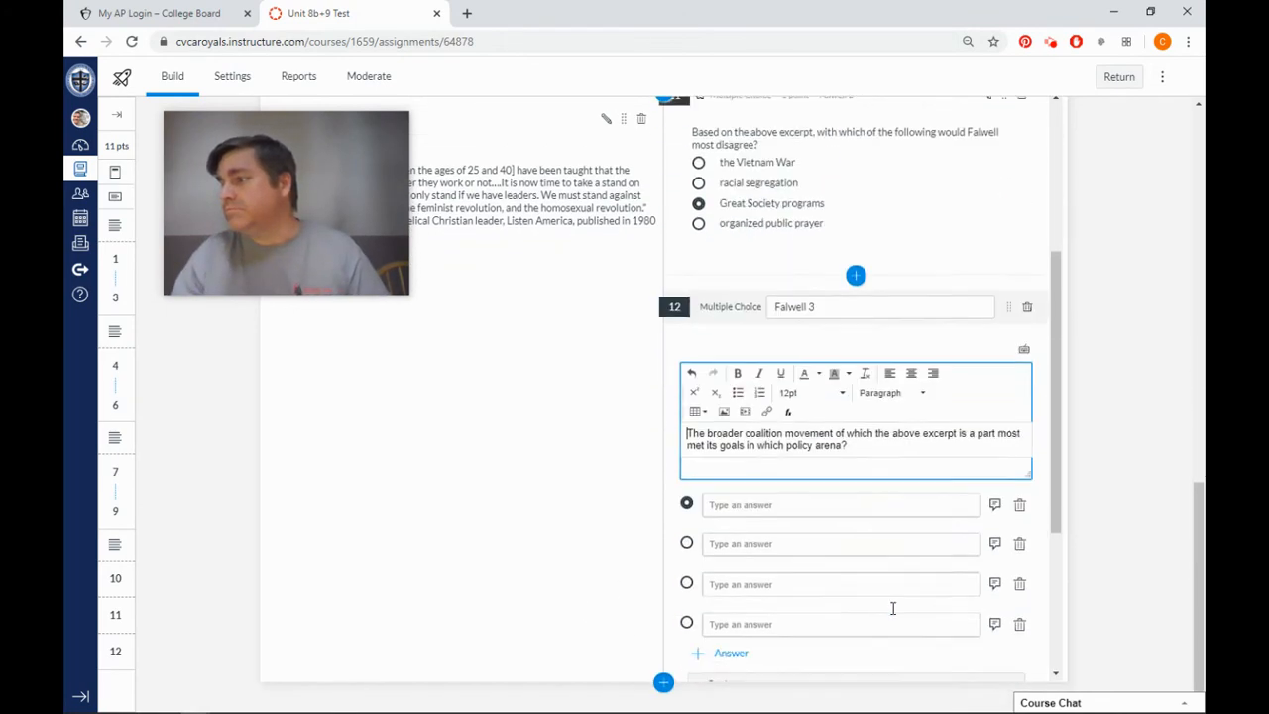
# Mark the third choice as correct and paste "Moral, such as a broad federal ban on abortion" as the first choice.
pyautogui.hotkey('alt', 'Tab')
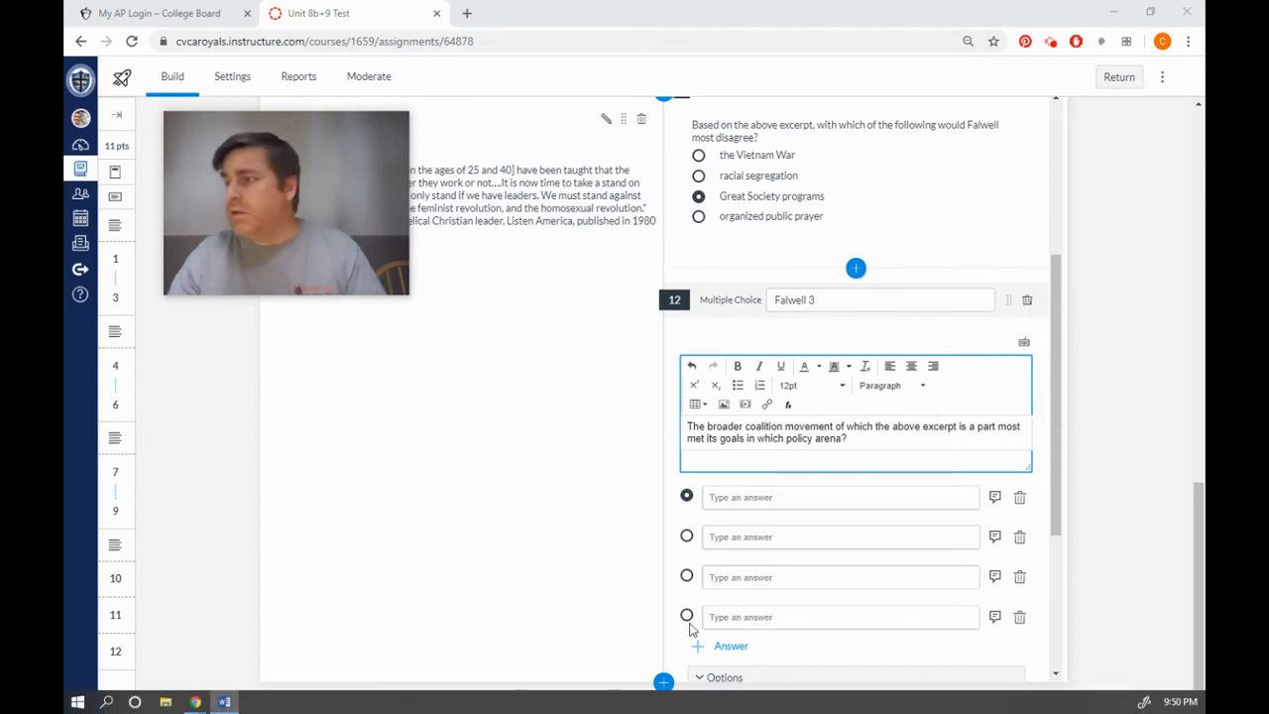
pyautogui.click(749, 537)
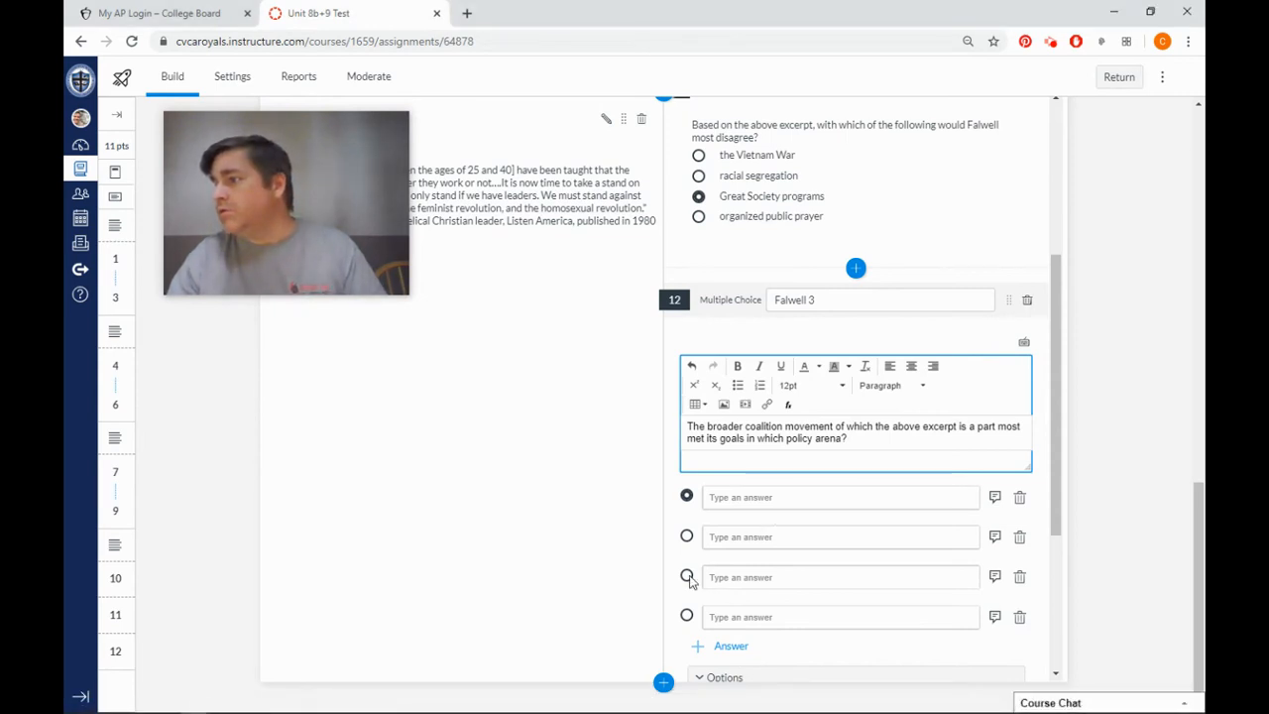
pyautogui.click(774, 504)
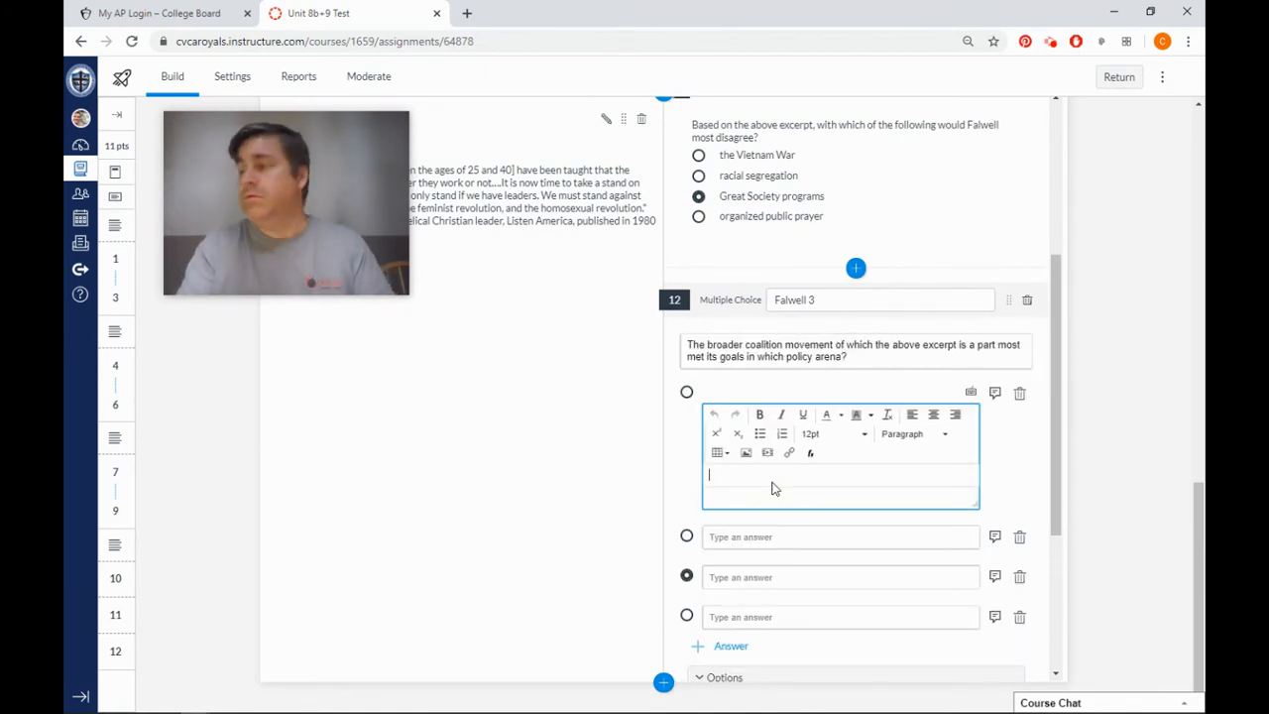
pyautogui.write('Moral, such as a broad federal  ban on abortion')
# Paste "Foreign, such as an end to foreign aid to developing nations" as the second choice and "Economic, such as a reduction in taxes and corporate regulation" as the third.
pyautogui.hotkey('alt', 'Tab')
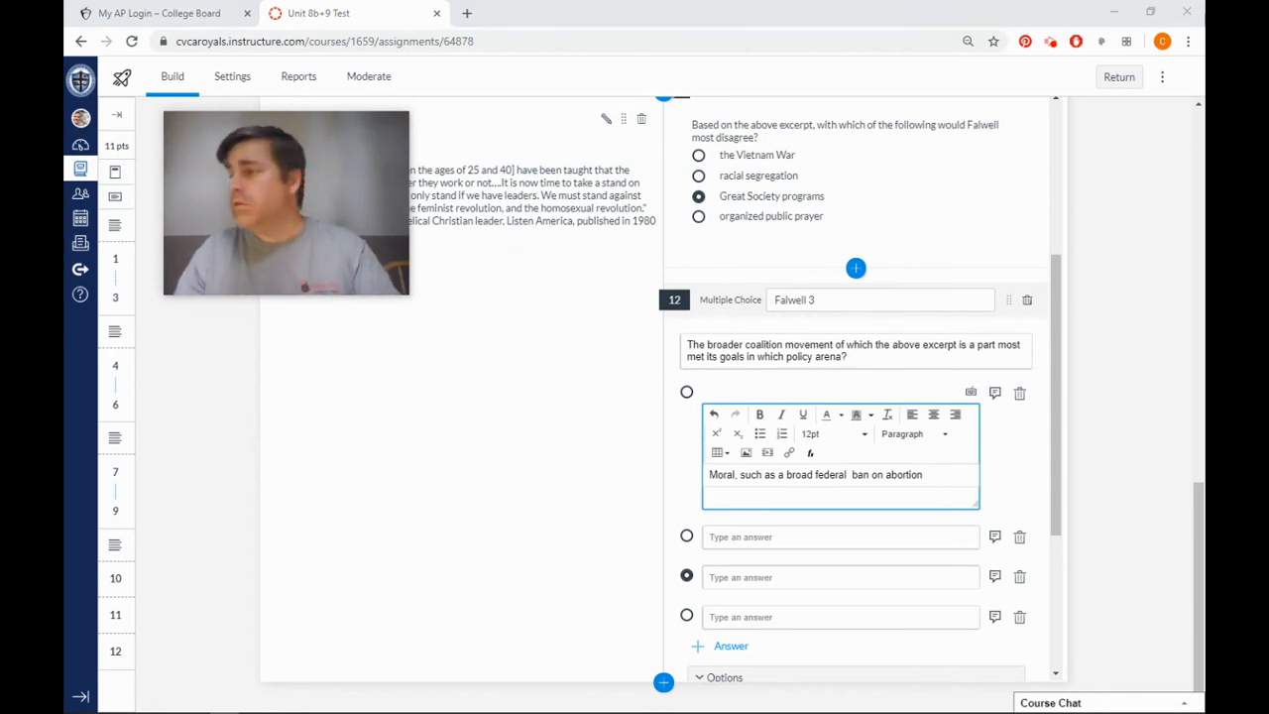
pyautogui.hotkey('alt', 'Tab')
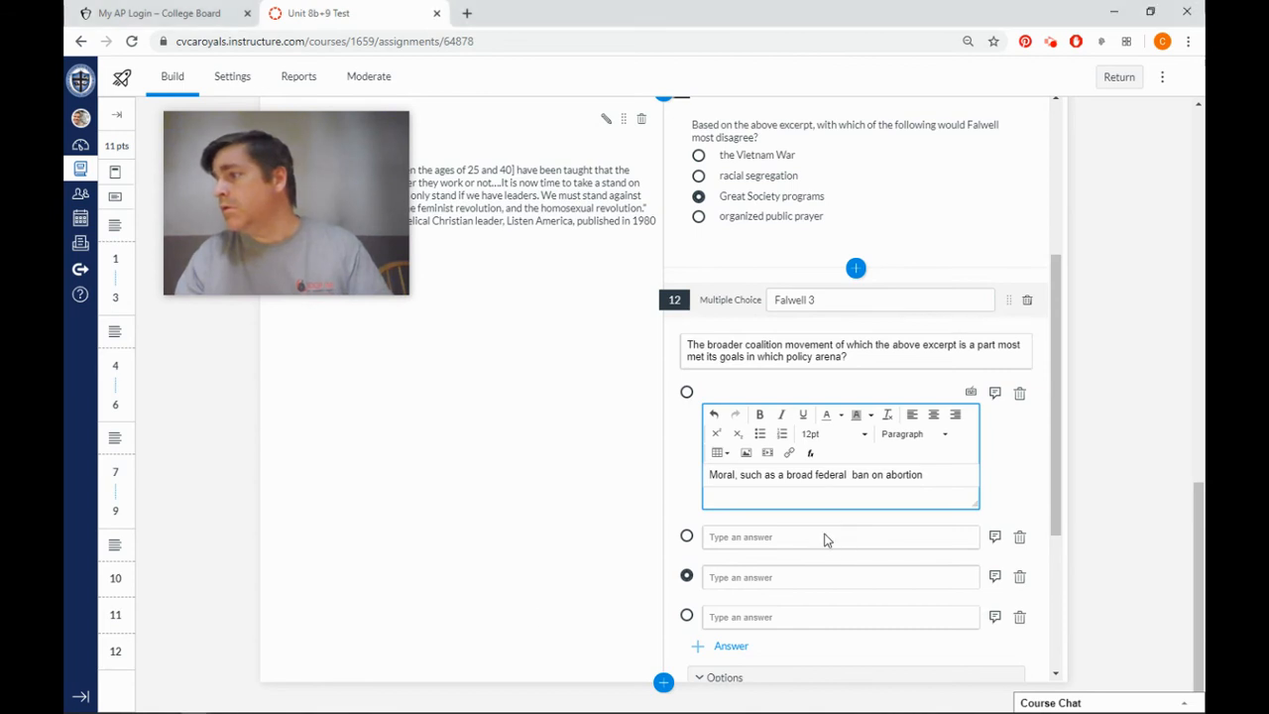
pyautogui.click(706, 536)
pyautogui.write('Foreign, such as an end to foreign aid to developing nations')
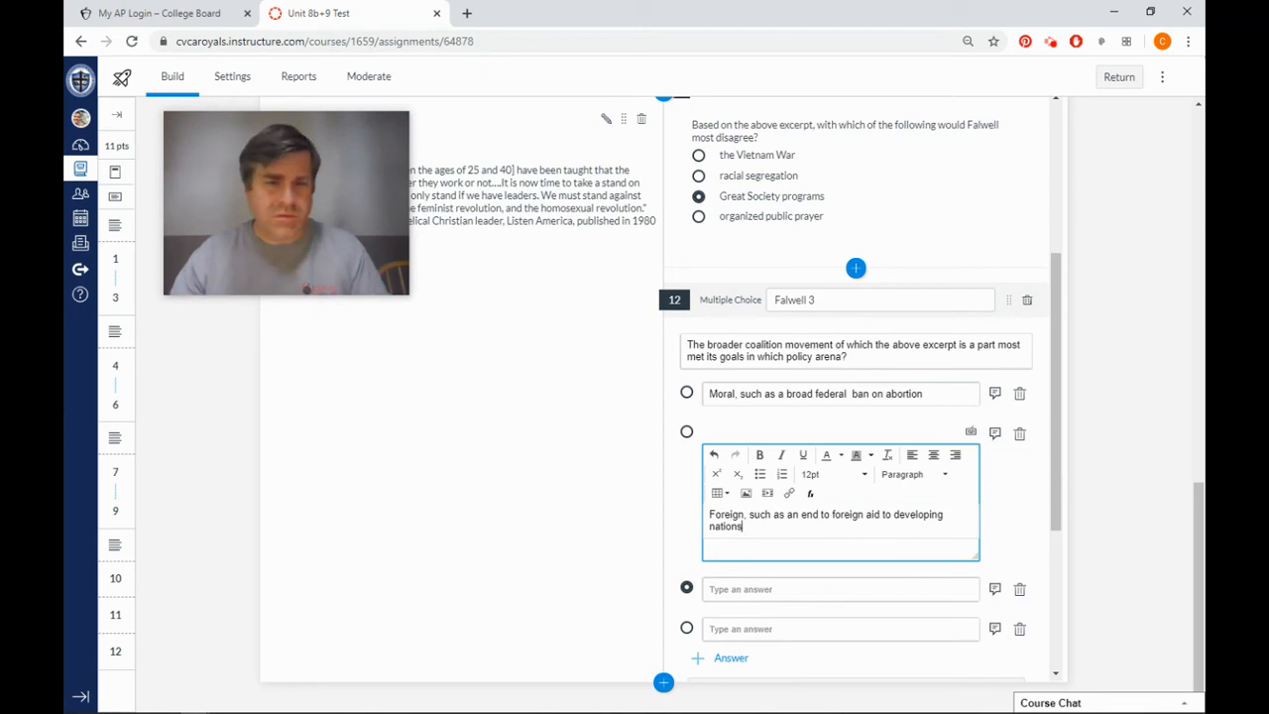
pyautogui.hotkey('alt', 'Tab')
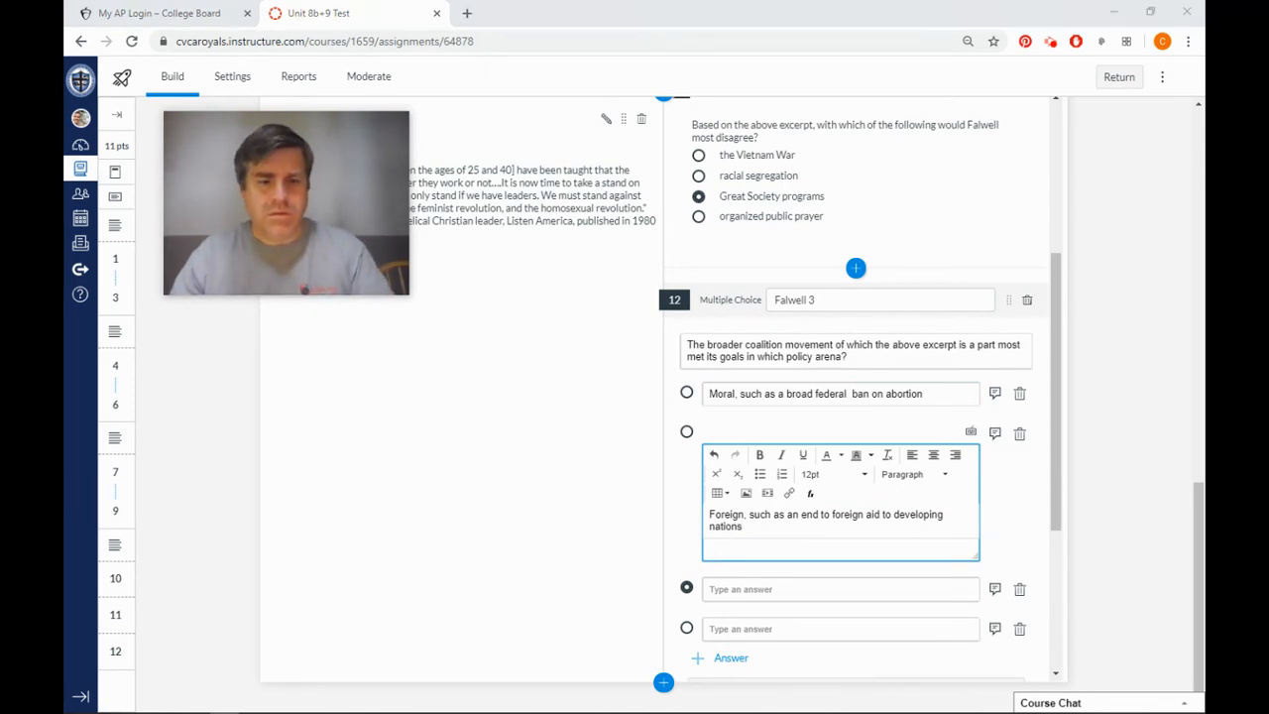
pyautogui.click(786, 593)
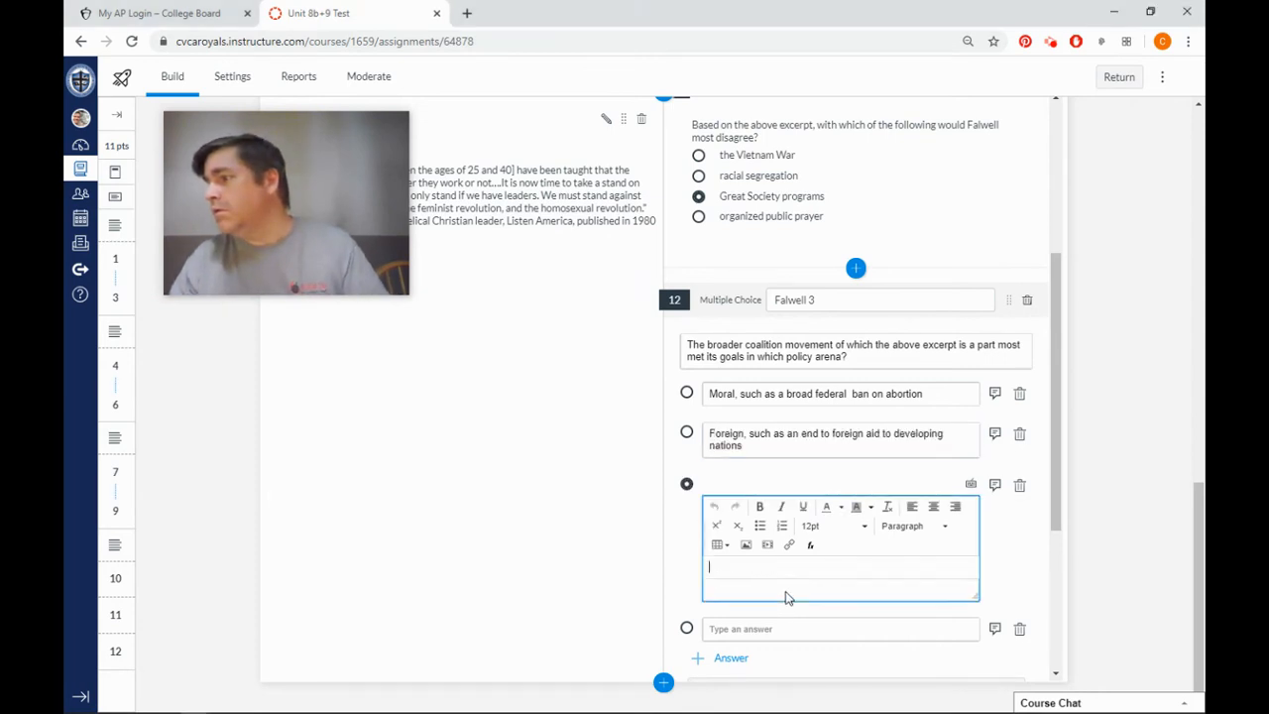
pyautogui.write('Economic, such as a reduction in taxes and corporate regulation')
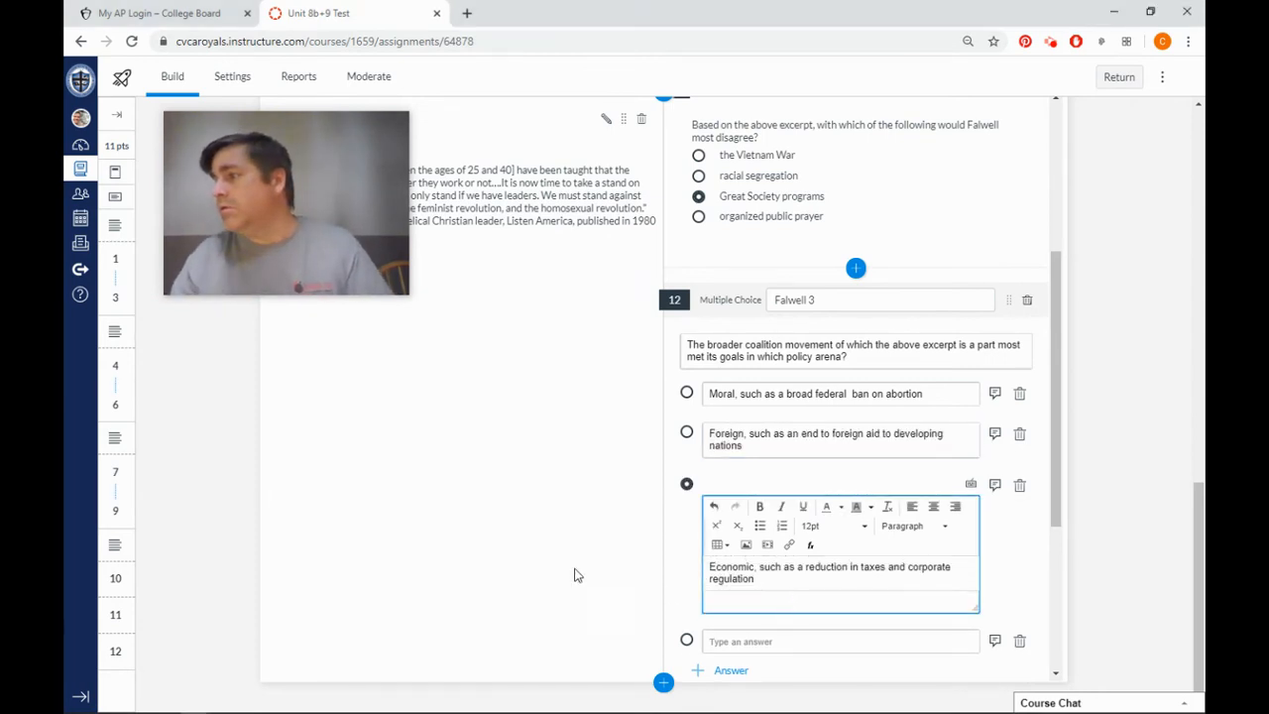
pyautogui.hotkey('alt', 'Tab')
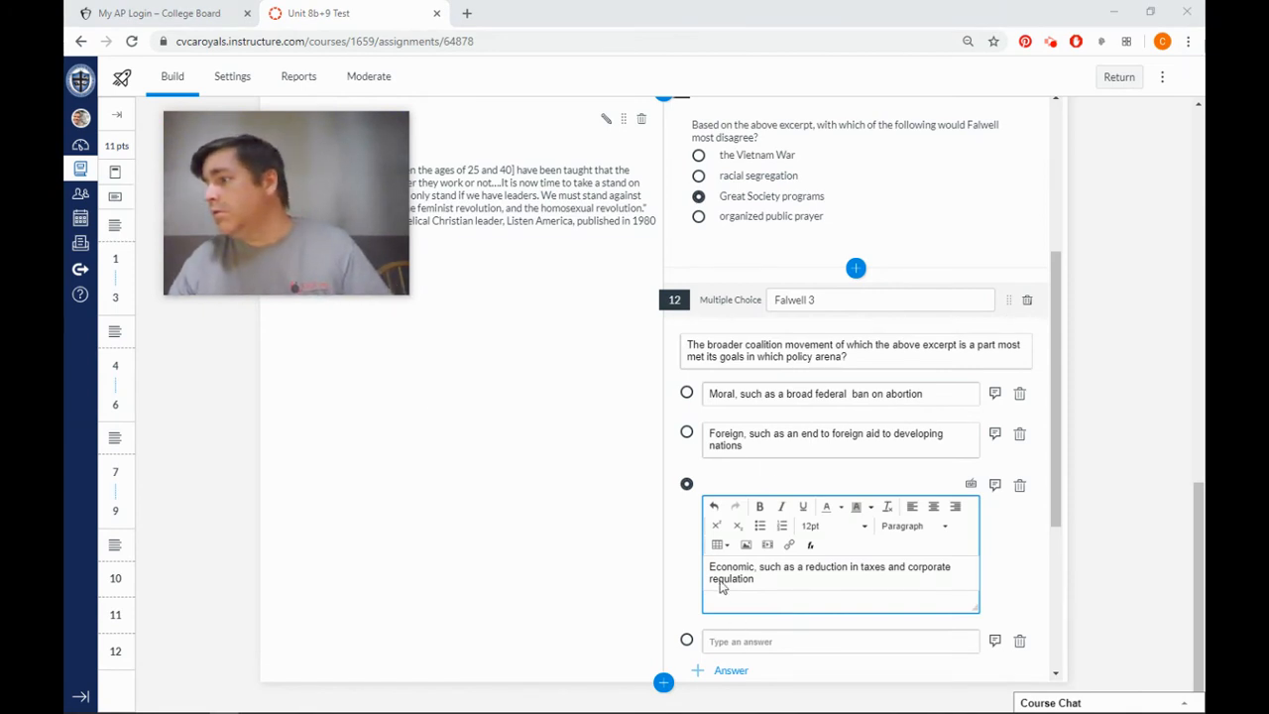
# Paste "Social, such as the repeal of equal opportunity laws" as the fourth choice of the Falwell 3 question.
pyautogui.hotkey('alt', 'Tab')
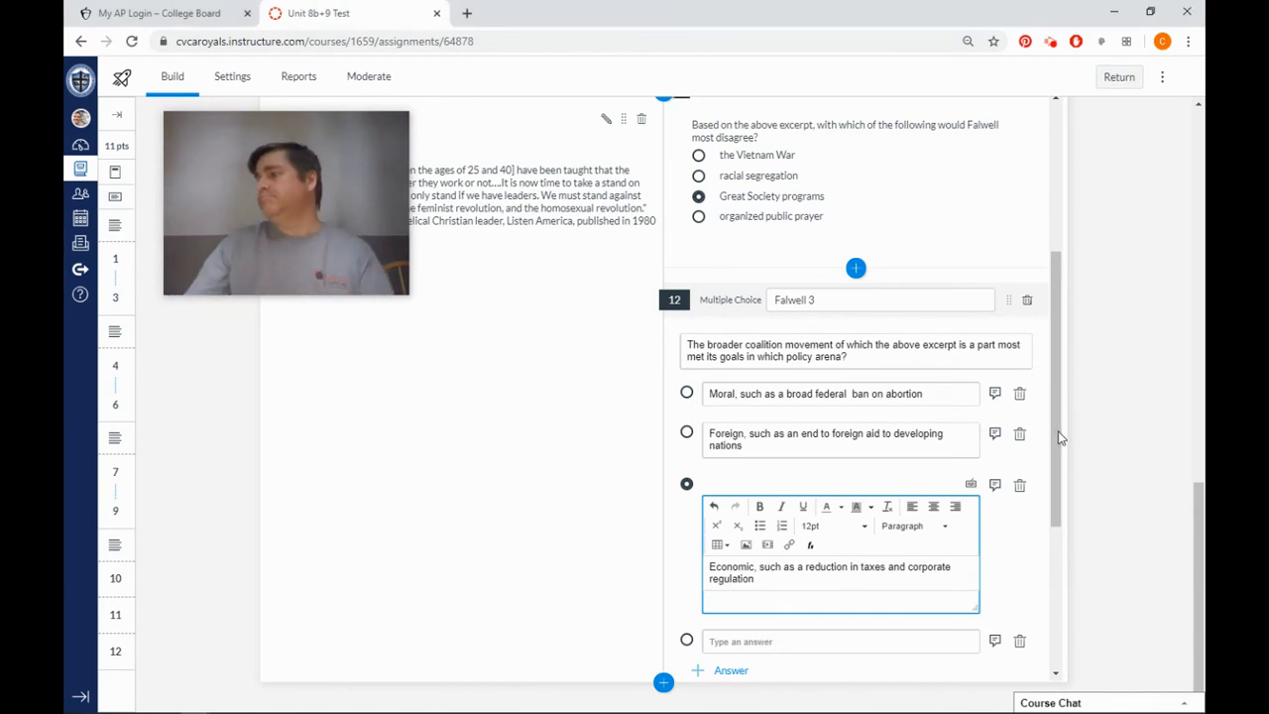
pyautogui.scroll(-1, 790, 578)
pyautogui.click(790, 579)
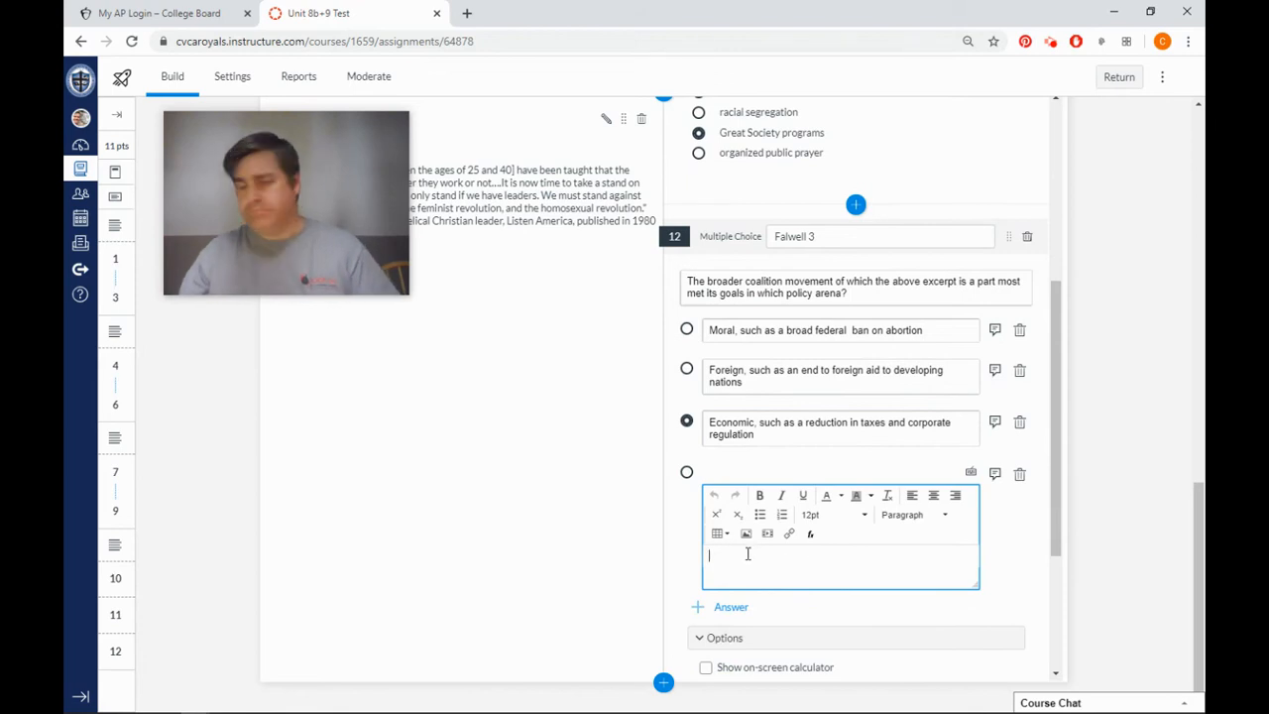
pyautogui.write('Social, such as the repeal of equal opportunity laws')
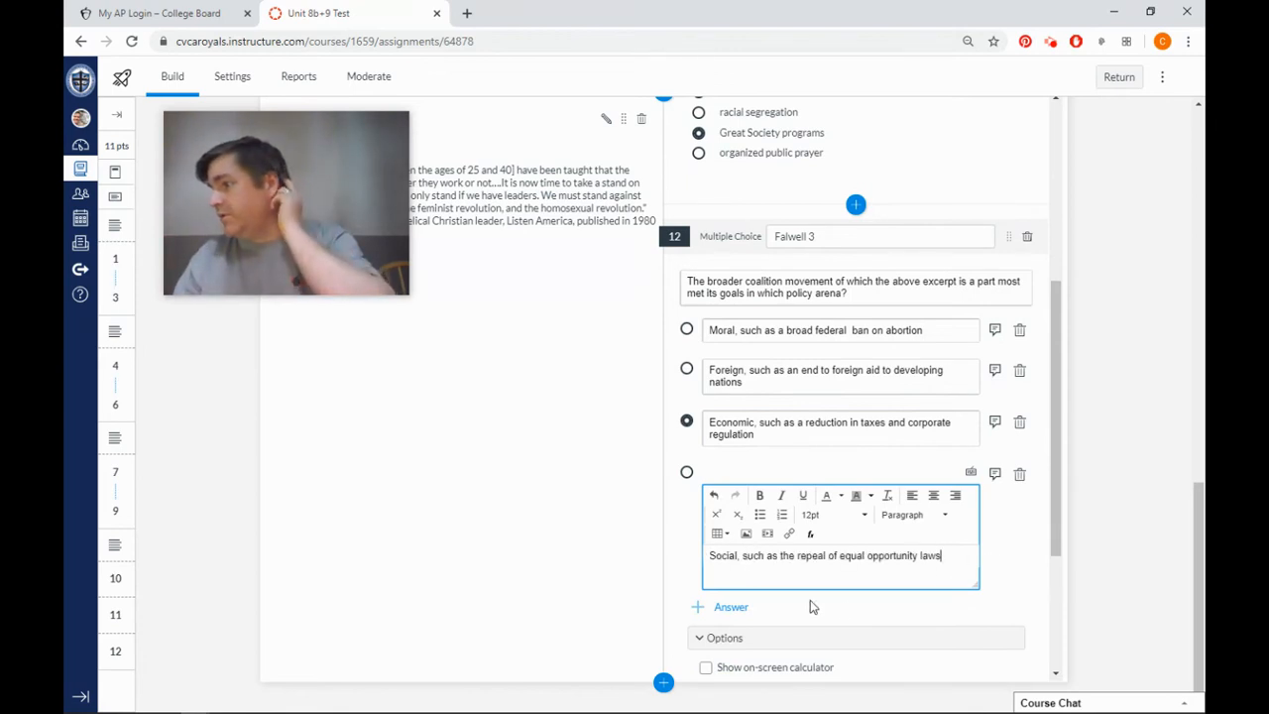
pyautogui.click(912, 612)
# Enable Shuffle Choices for the Falwell 3 question, add it to the existing 8b+9 Fallwell item bank and save it.
pyautogui.scroll(-1, 908, 613)
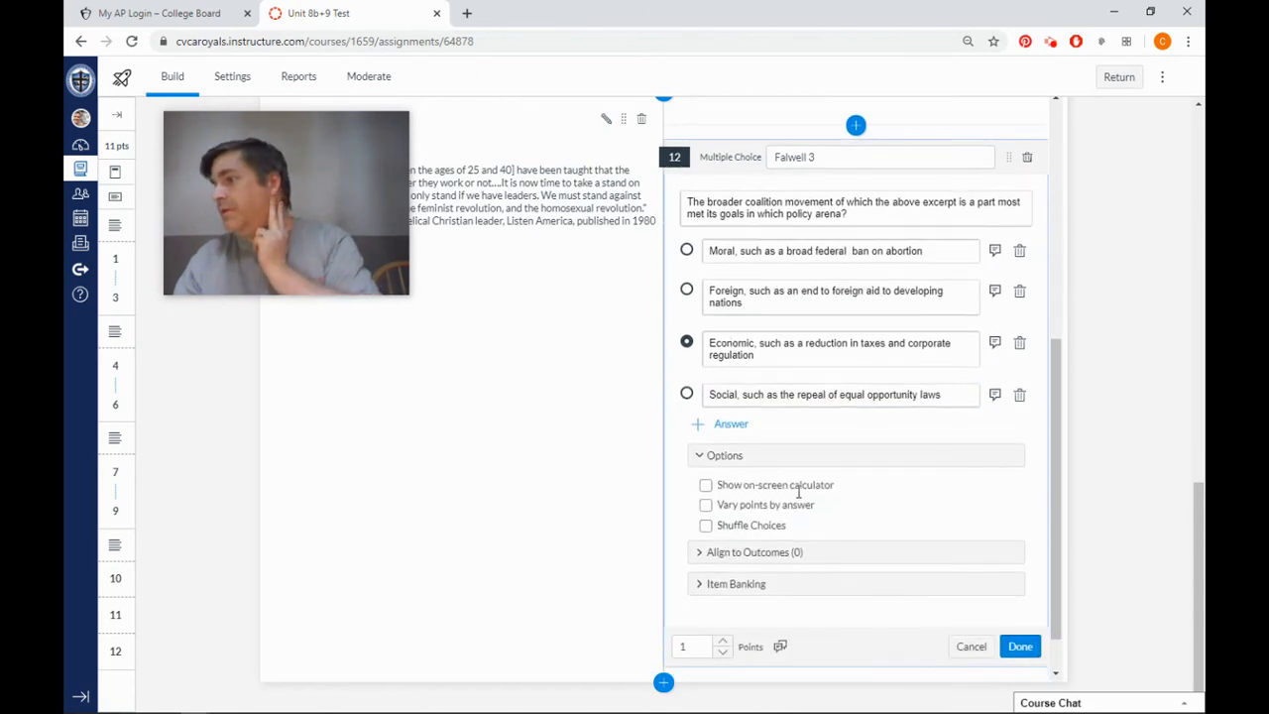
pyautogui.click(706, 527)
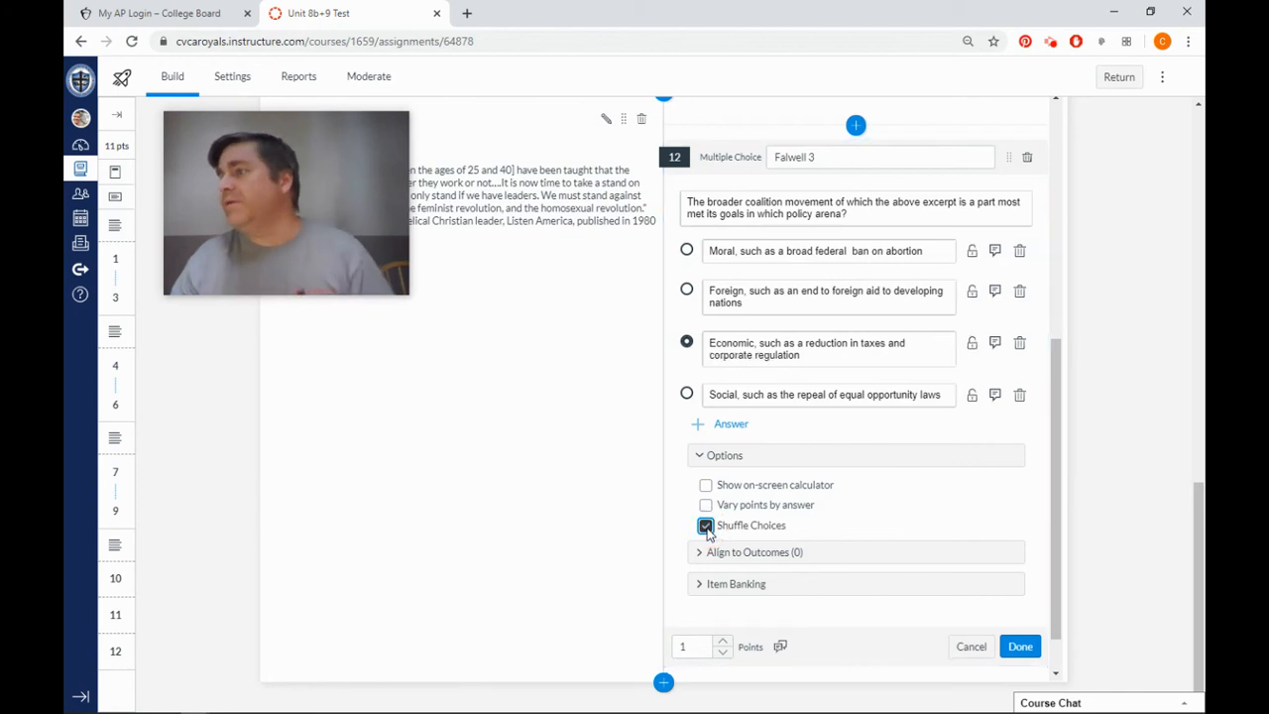
pyautogui.click(700, 584)
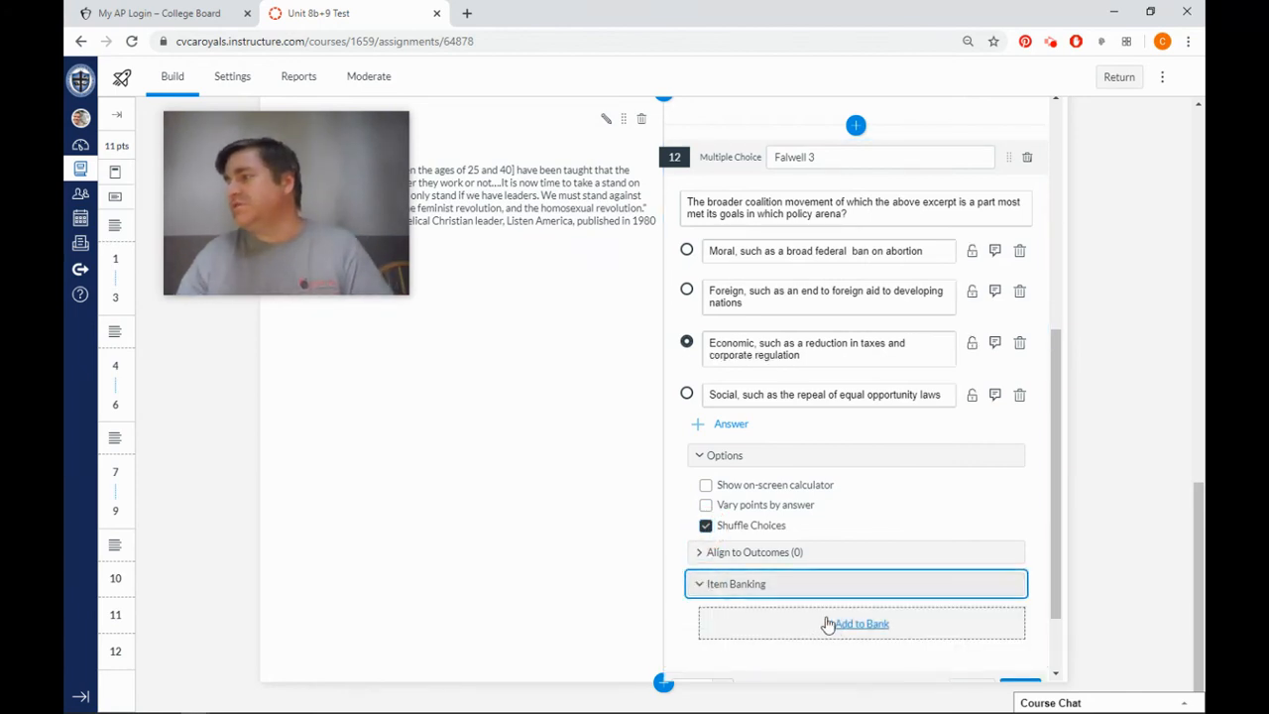
pyautogui.click(853, 623)
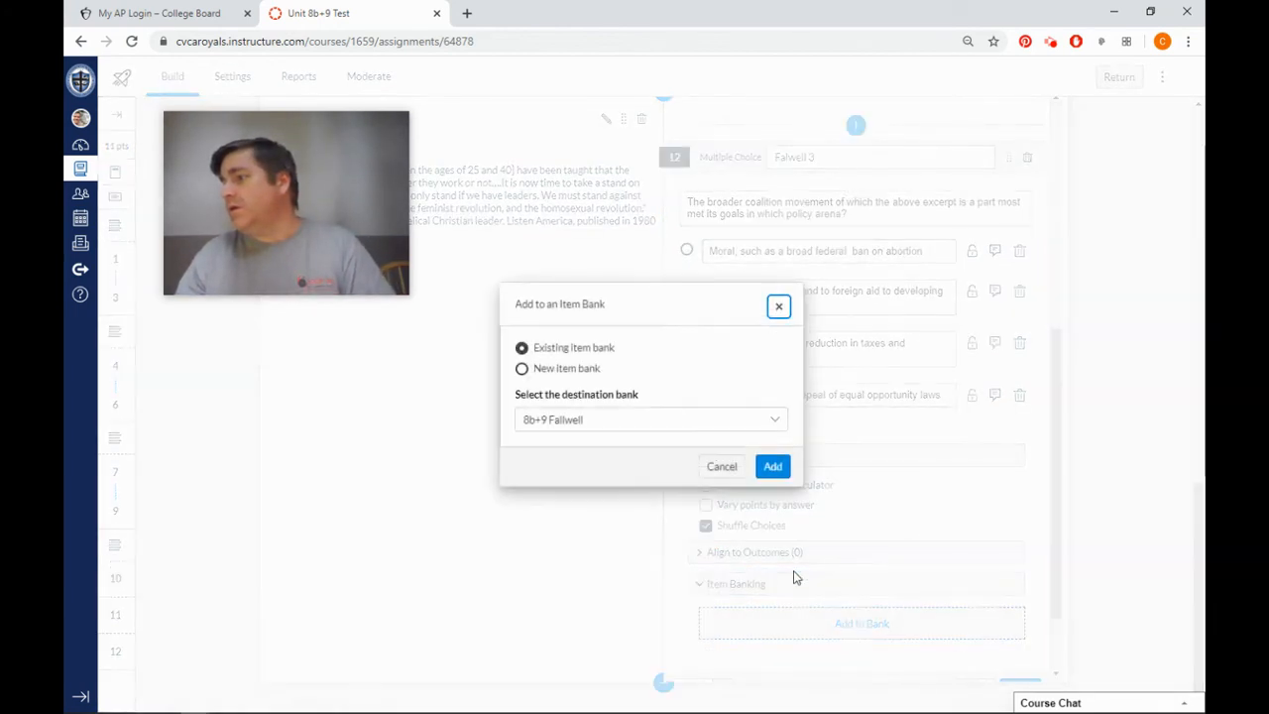
pyautogui.click(772, 474)
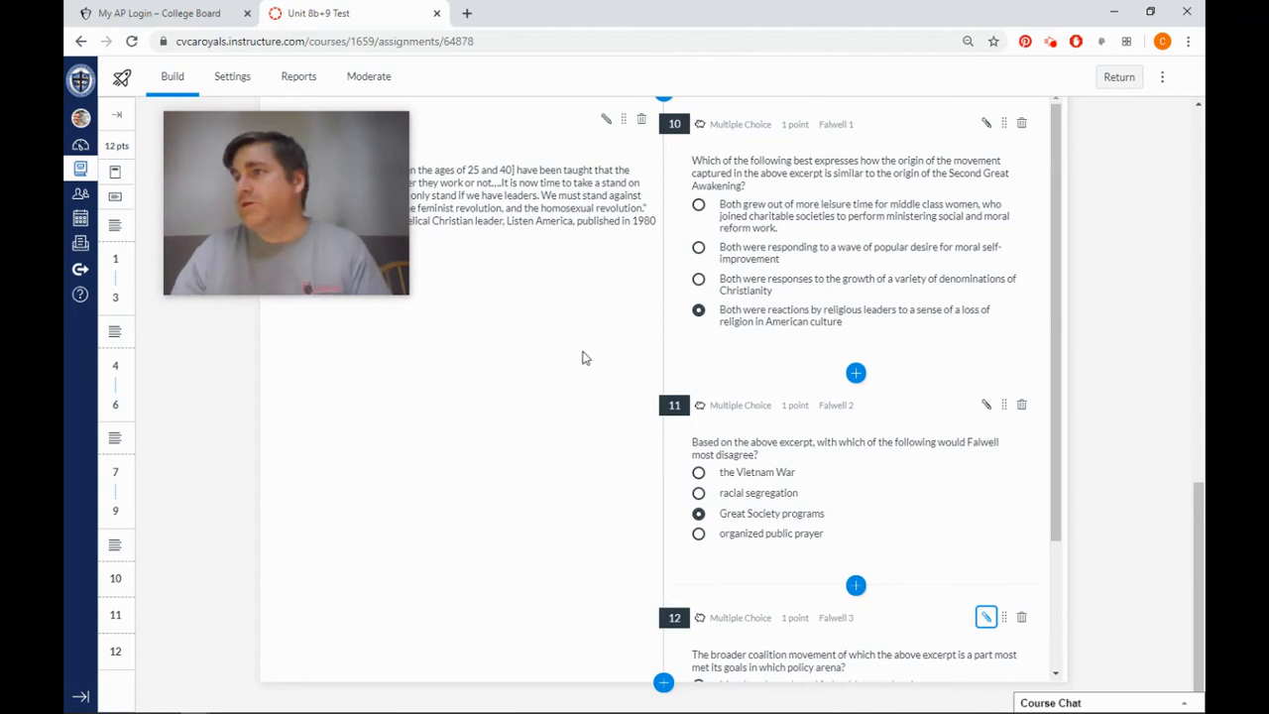
# Attach all questions from the 8b+9 Fallwell item bank to the Falwell stimulus.
pyautogui.scroll(-3, 712, 403)
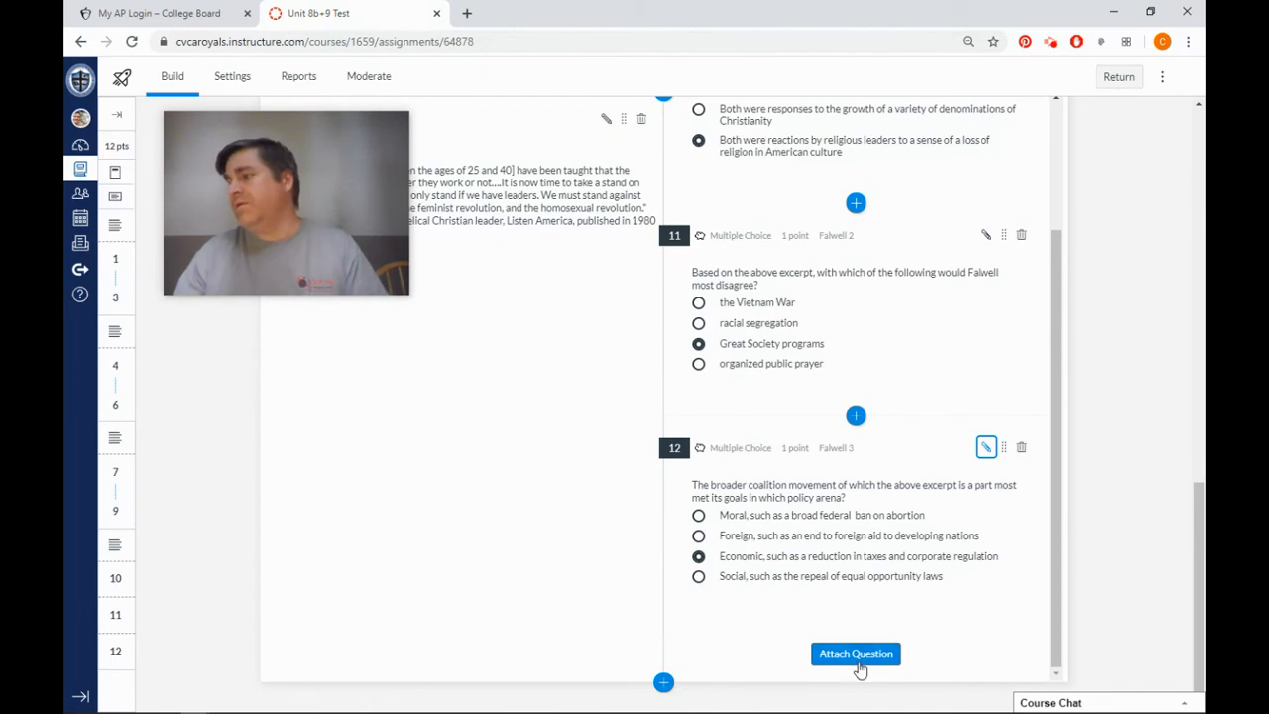
pyautogui.click(859, 656)
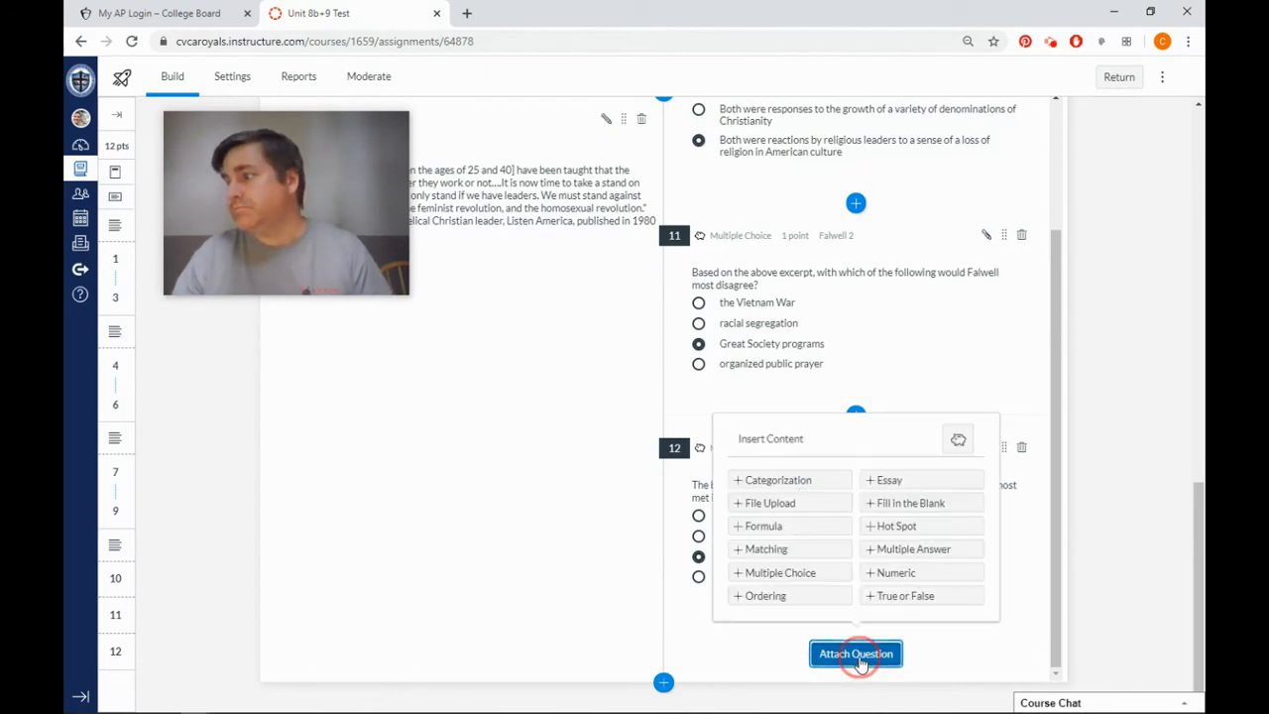
pyautogui.click(959, 442)
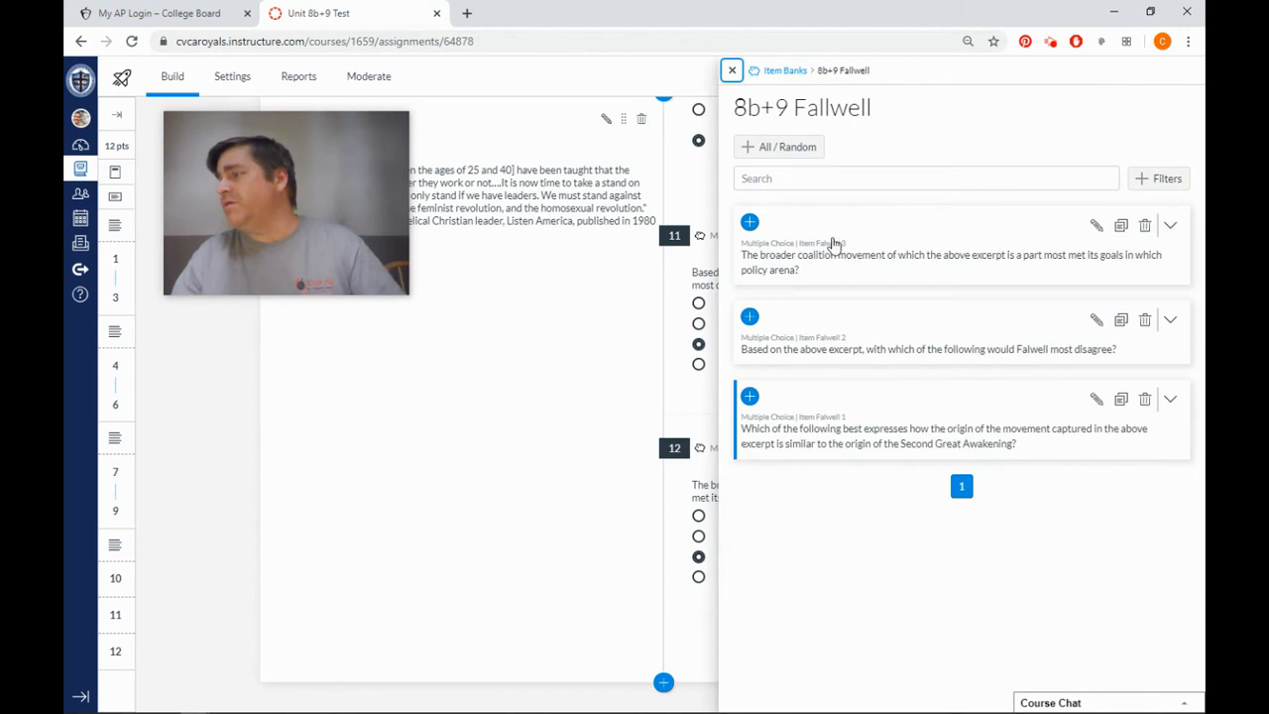
pyautogui.click(798, 151)
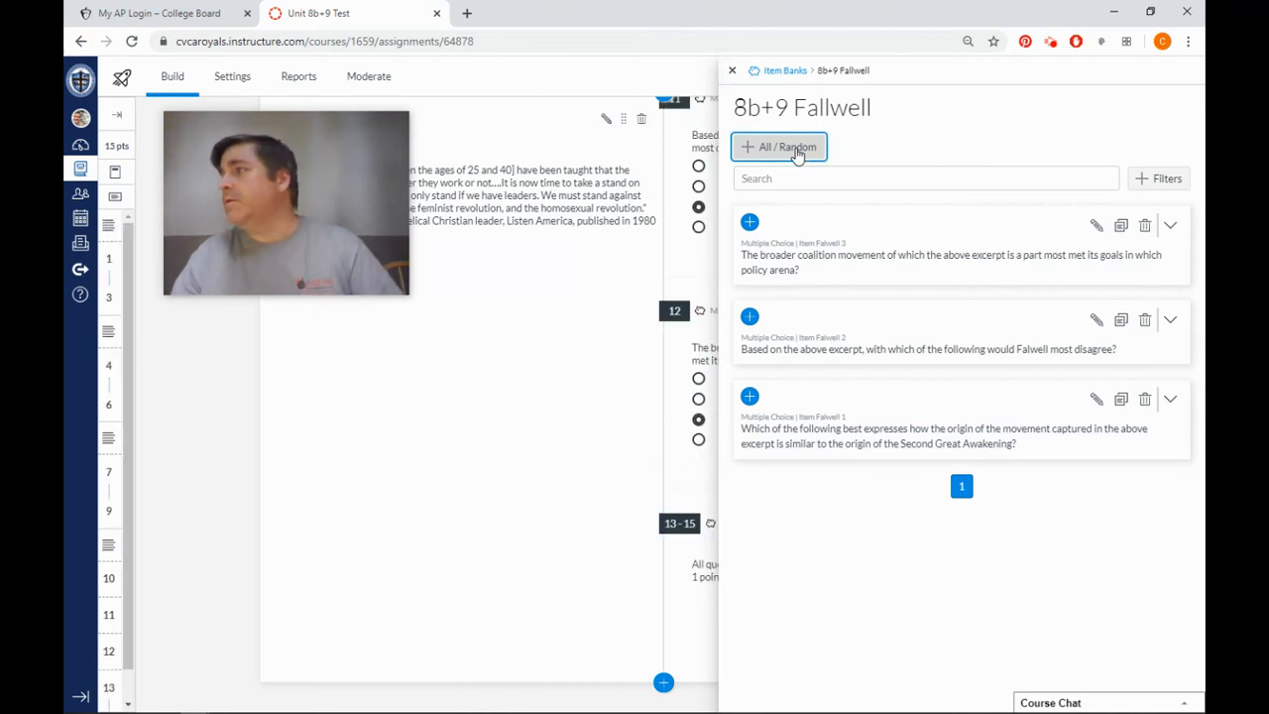
pyautogui.click(732, 71)
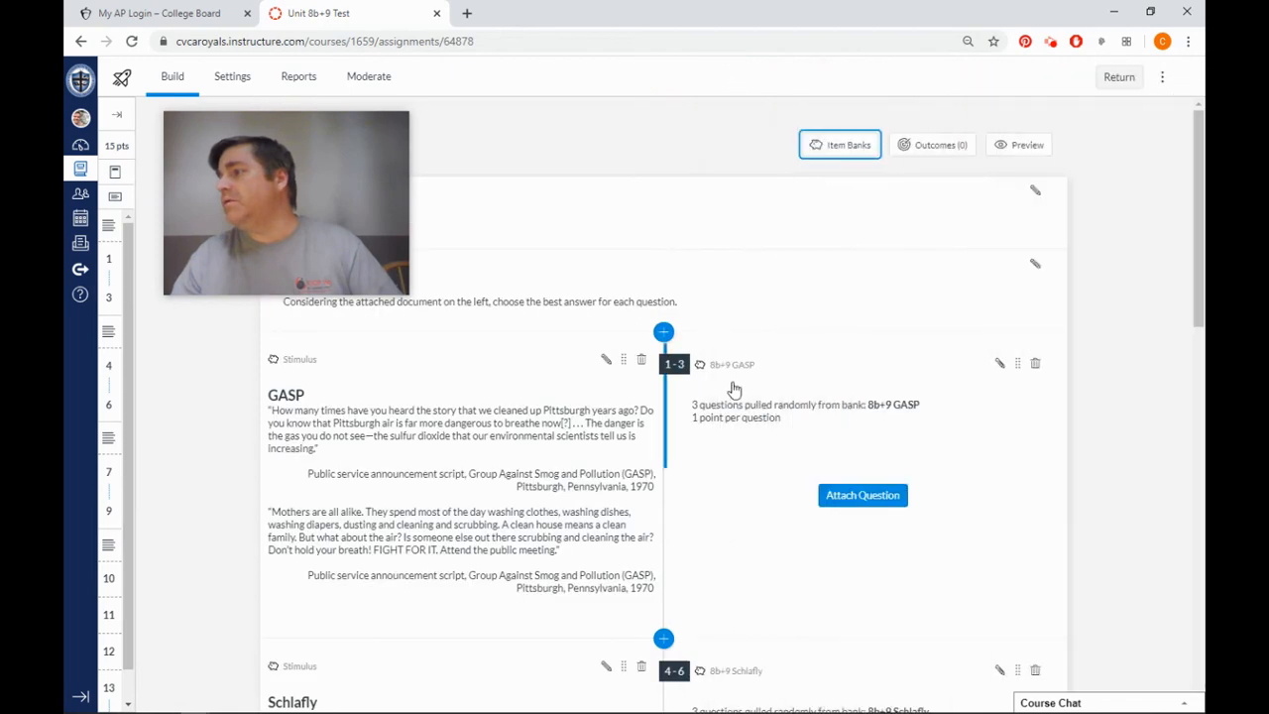
# Set the attached 8b+9 Fallwell bank group to randomly select 3 questions.
pyautogui.scroll(-15, 734, 389)
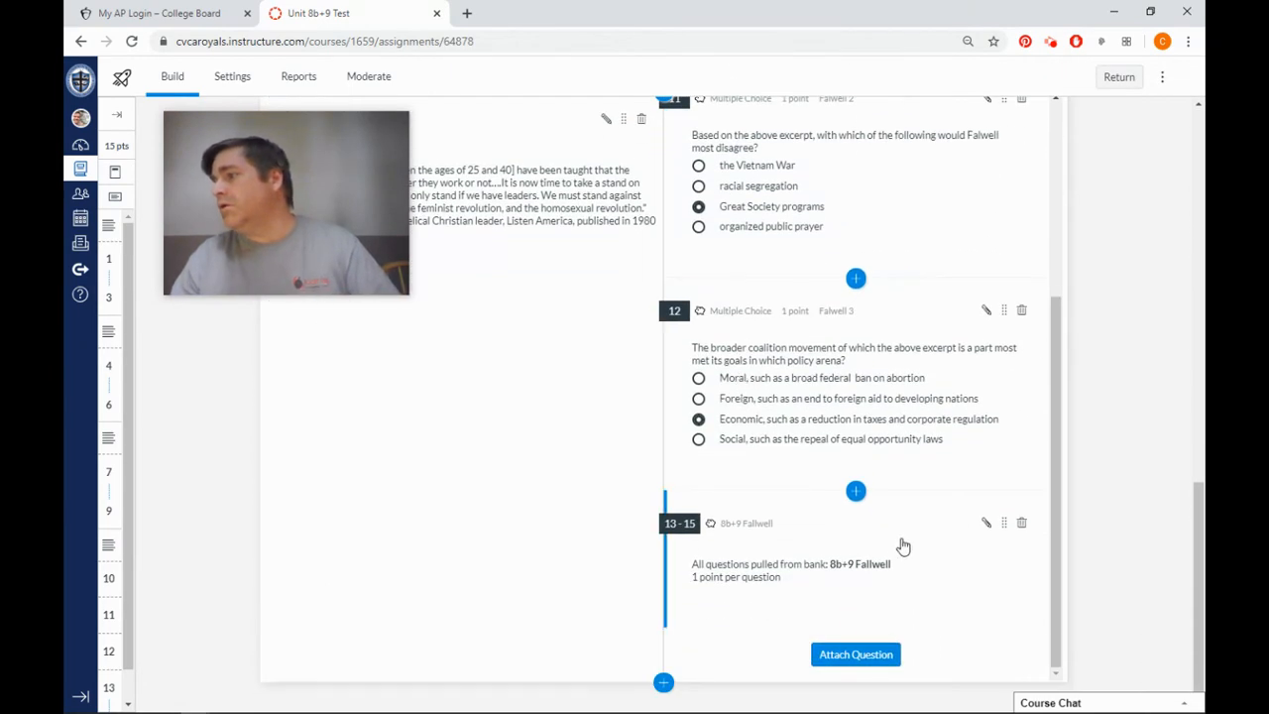
pyautogui.click(986, 526)
pyautogui.scroll(-2, 903, 553)
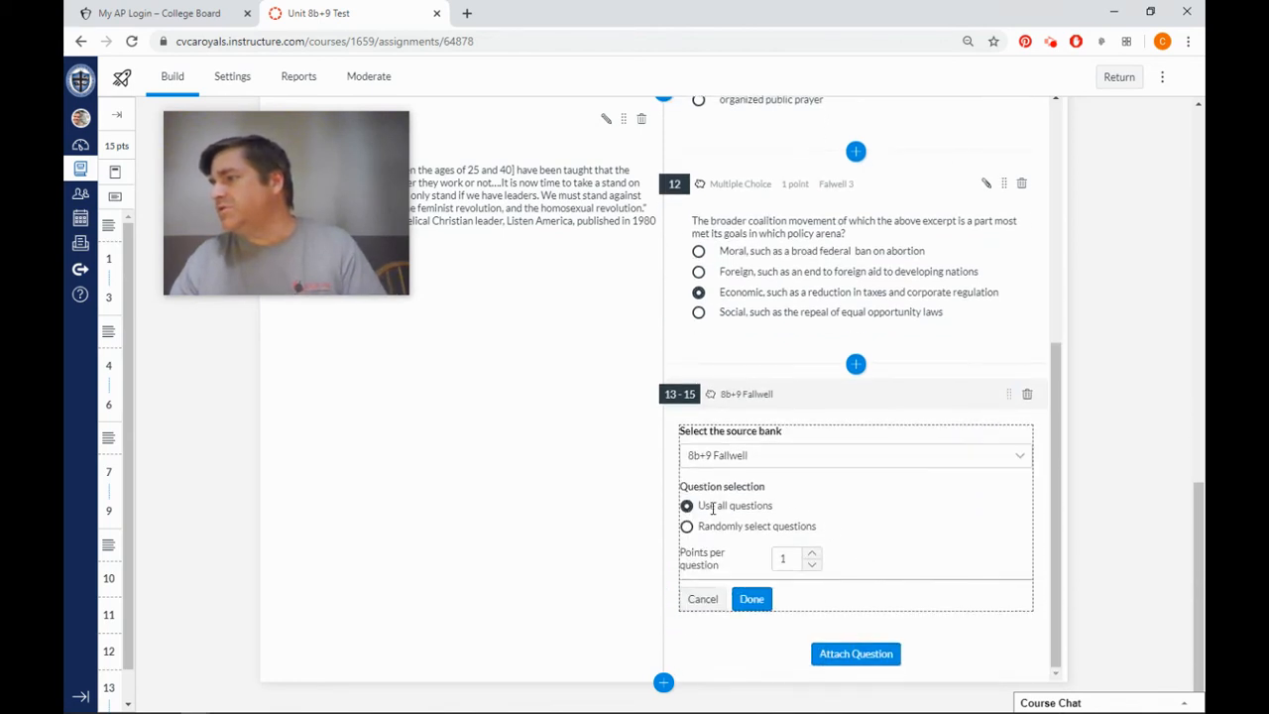
pyautogui.click(687, 527)
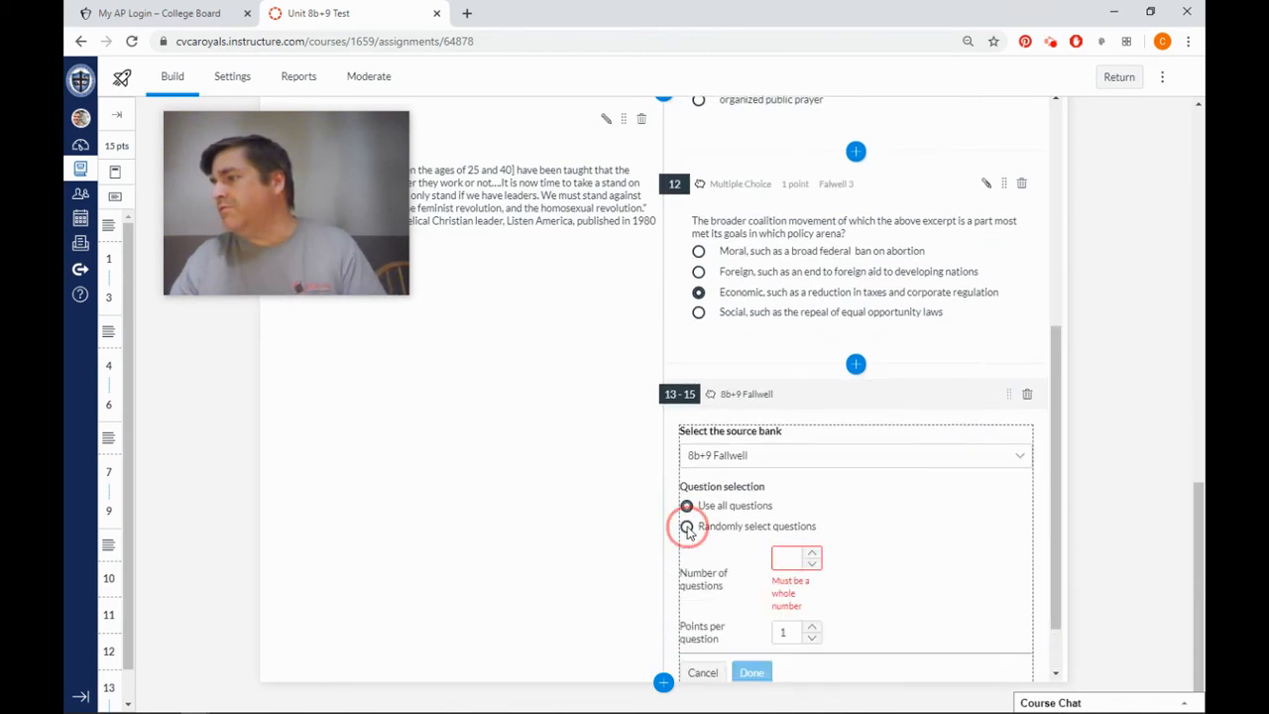
pyautogui.click(812, 555)
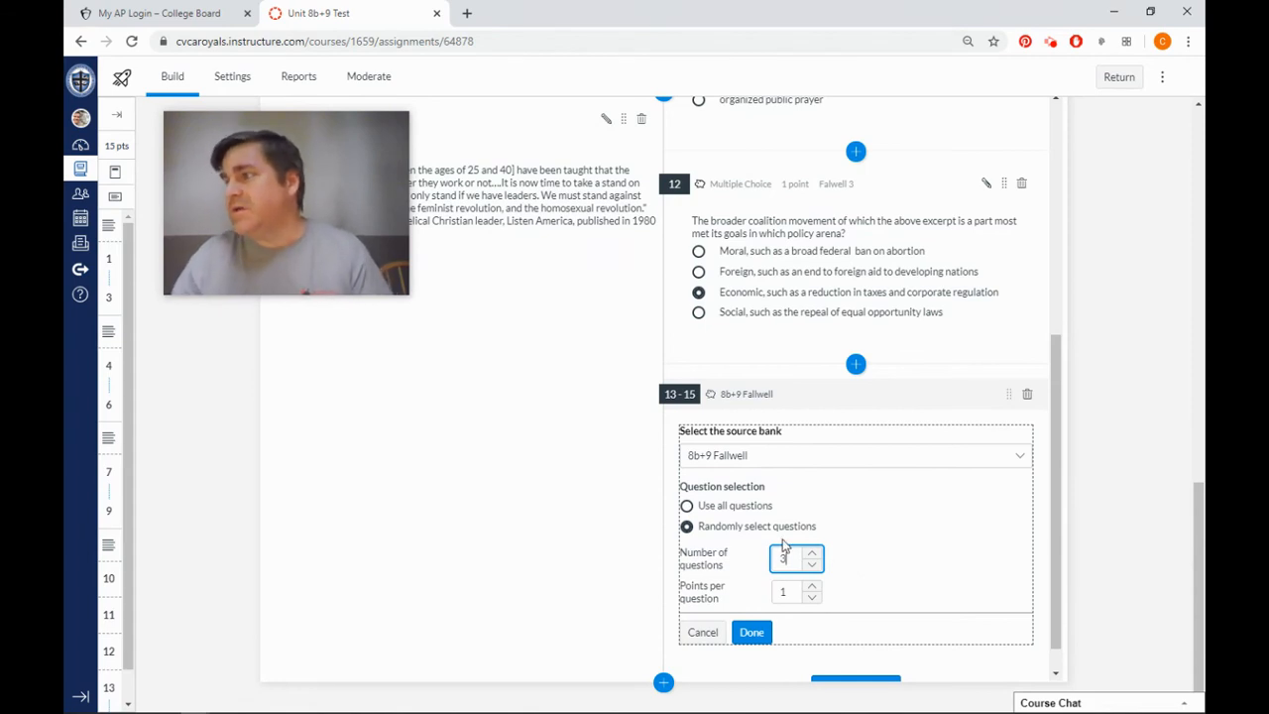
pyautogui.click(753, 633)
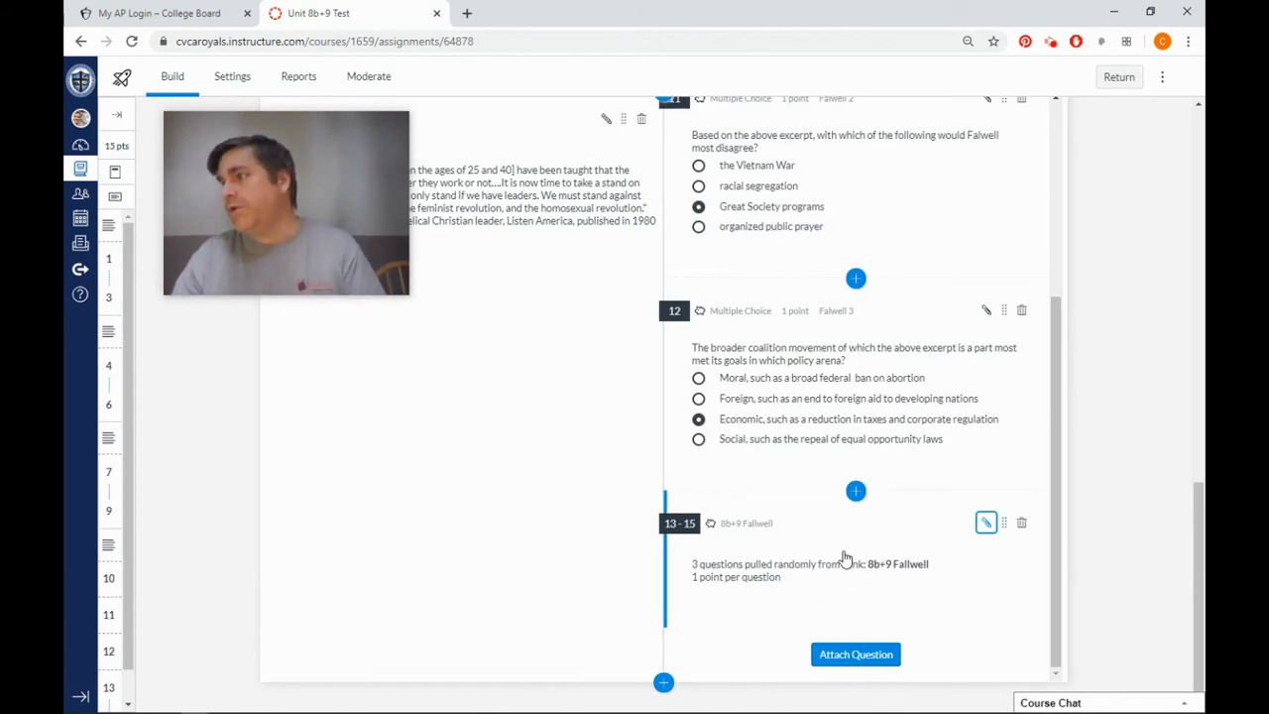
# Remove the individually attached Falwell 3, Falwell 2 and Falwell 1 questions from the test, keeping the 8b+9 Fallwell bank group.
pyautogui.scroll(3, 844, 563)
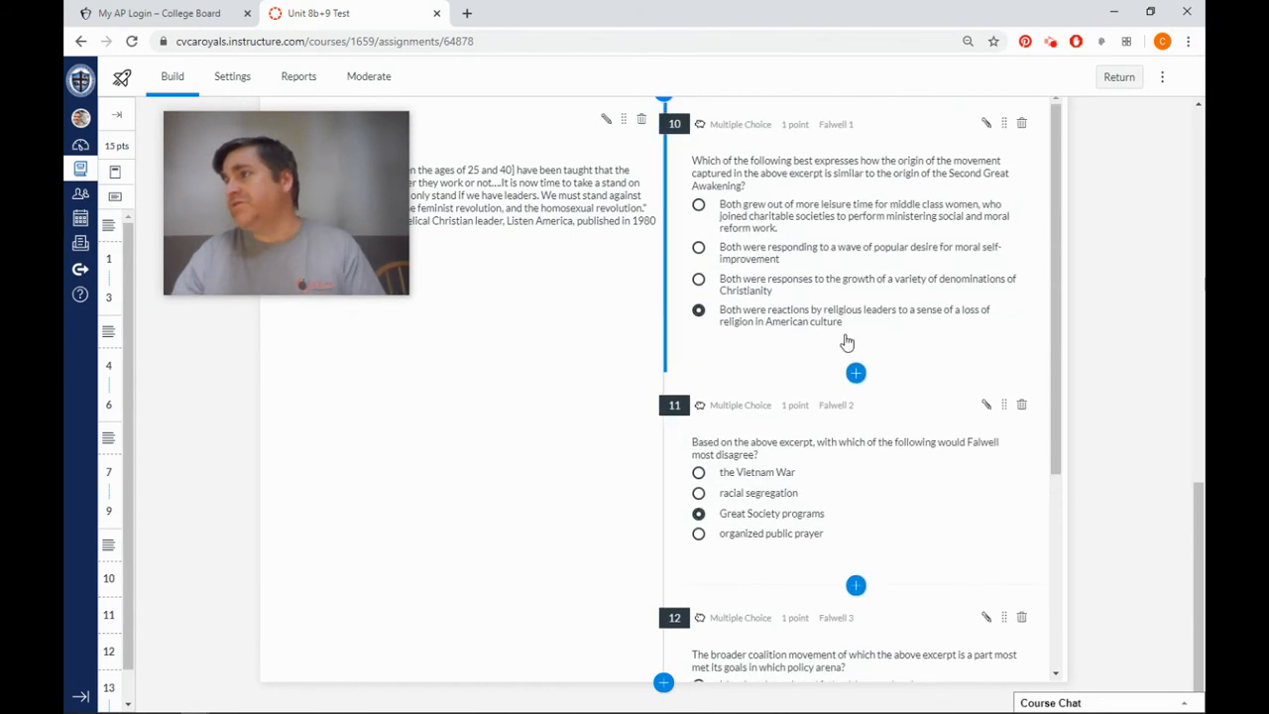
pyautogui.scroll(-3, 808, 298)
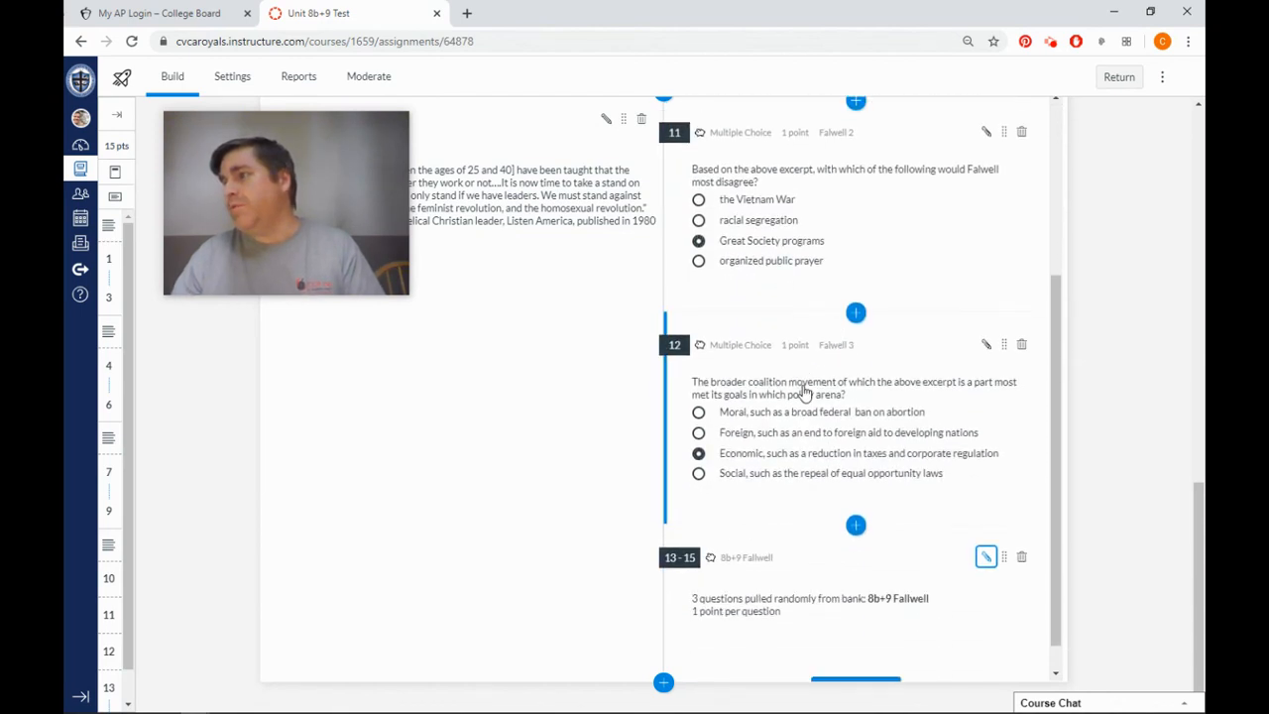
pyautogui.scroll(-1, 793, 417)
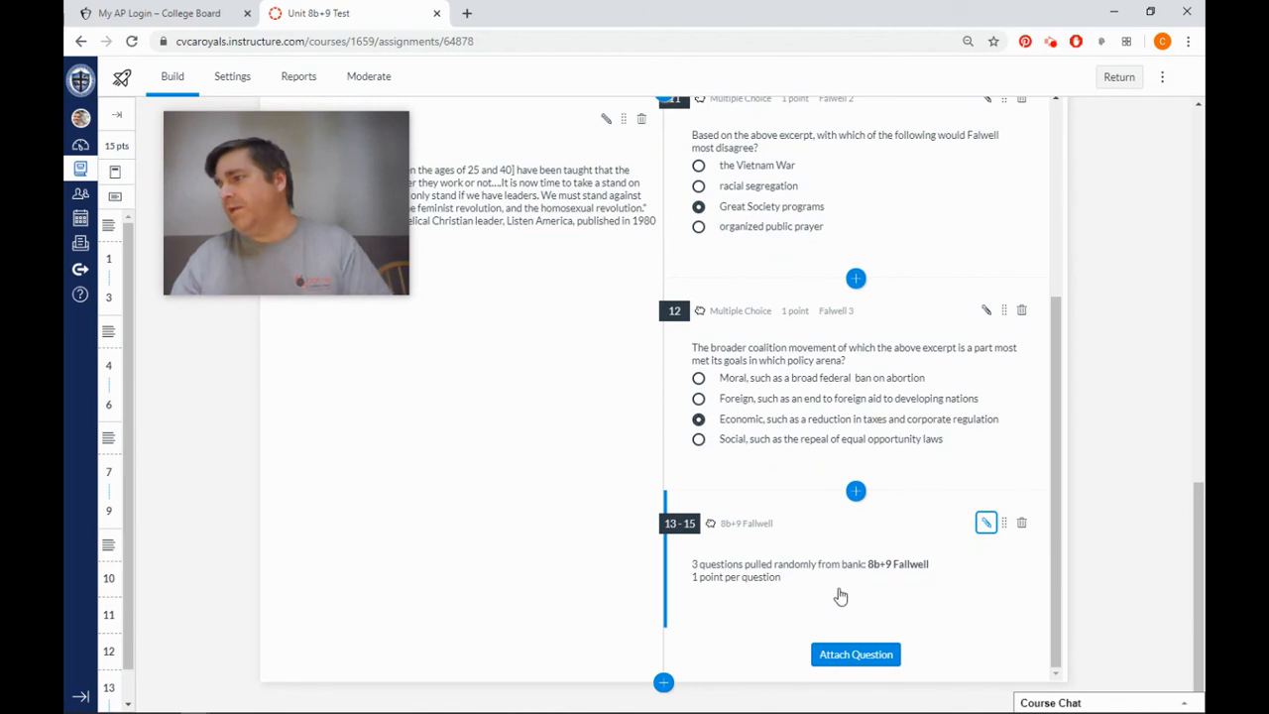
pyautogui.click(1021, 312)
pyautogui.click(751, 427)
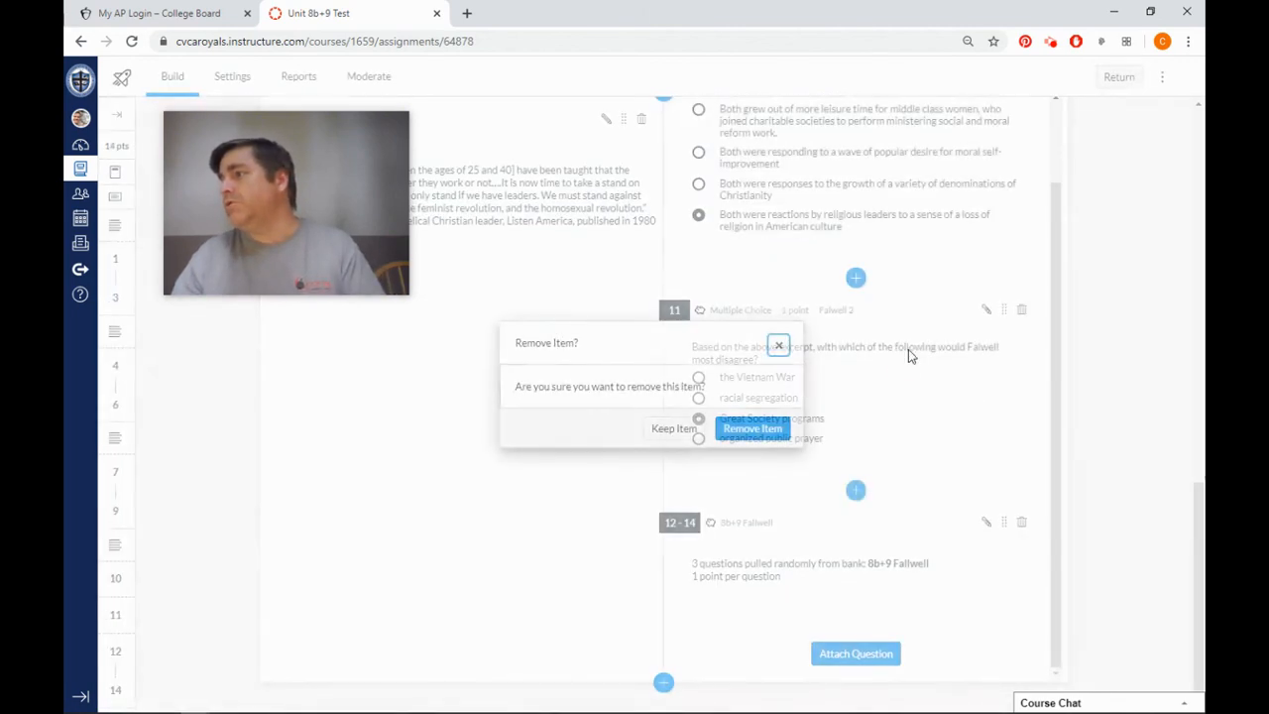
pyautogui.click(1021, 310)
pyautogui.click(770, 427)
pyautogui.click(1034, 242)
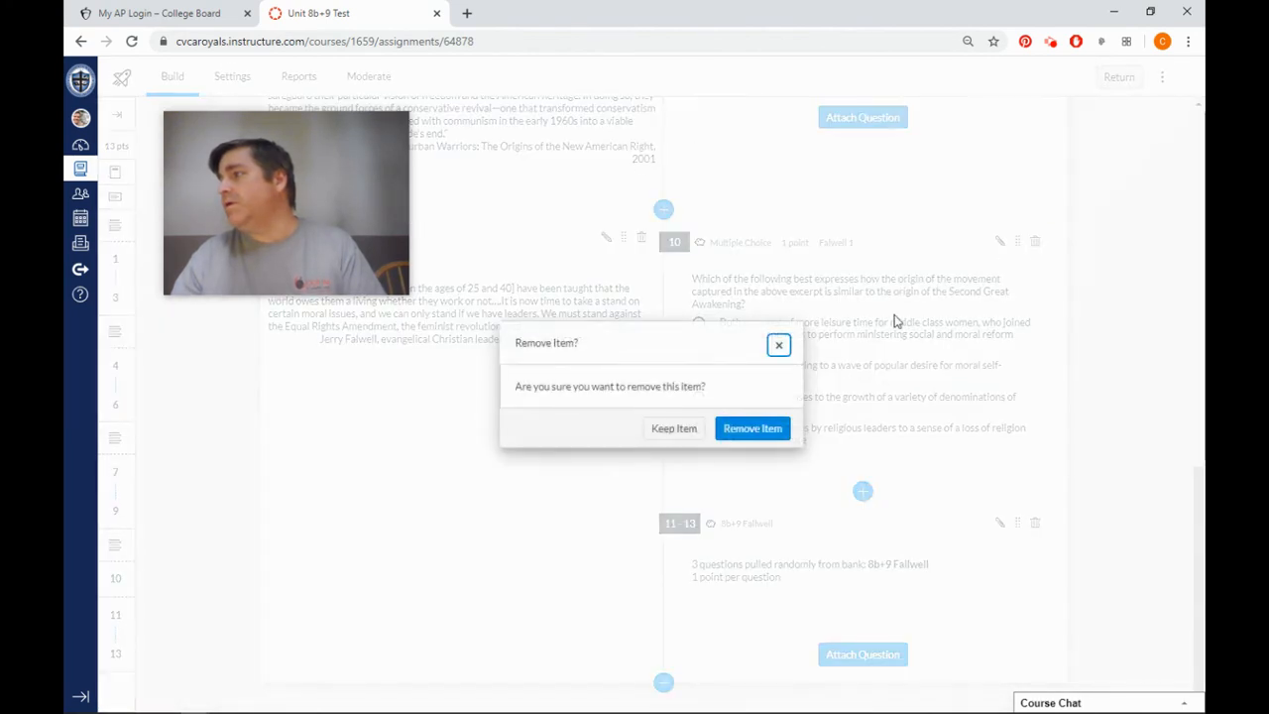
pyautogui.click(773, 432)
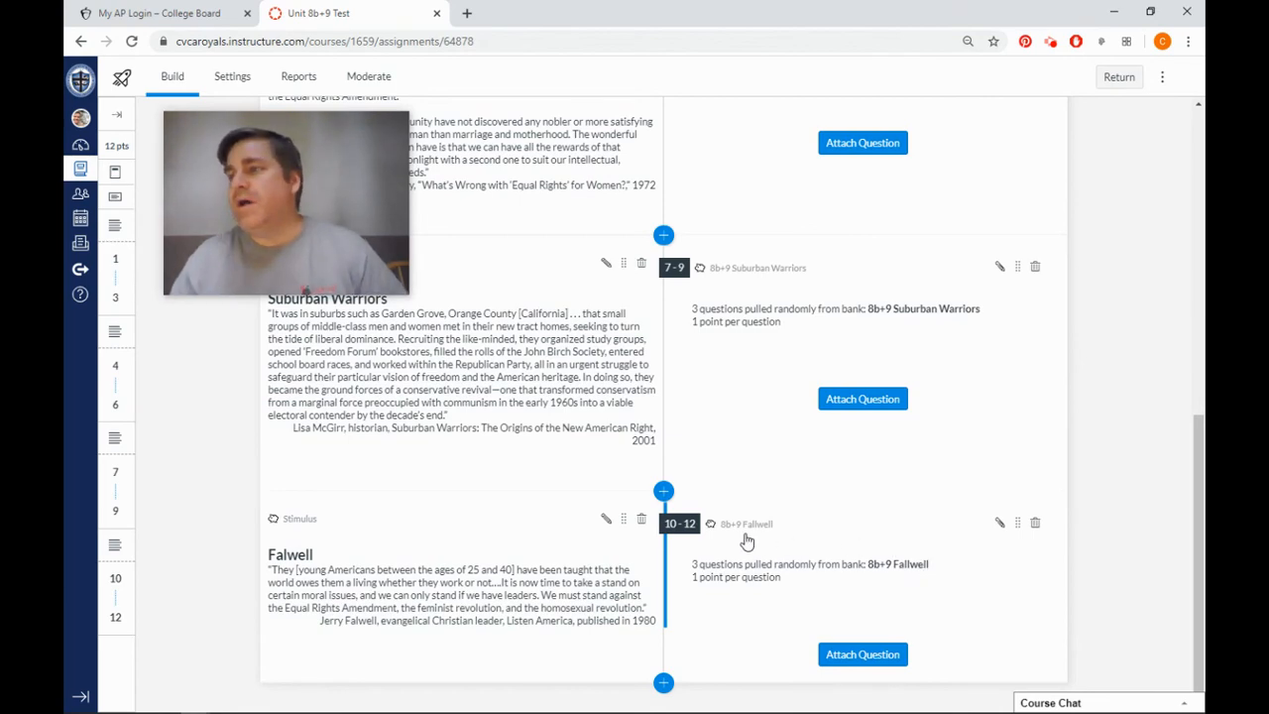
# Check the question and answer shuffling options in the test's settings.
pyautogui.scroll(5, 580, 491)
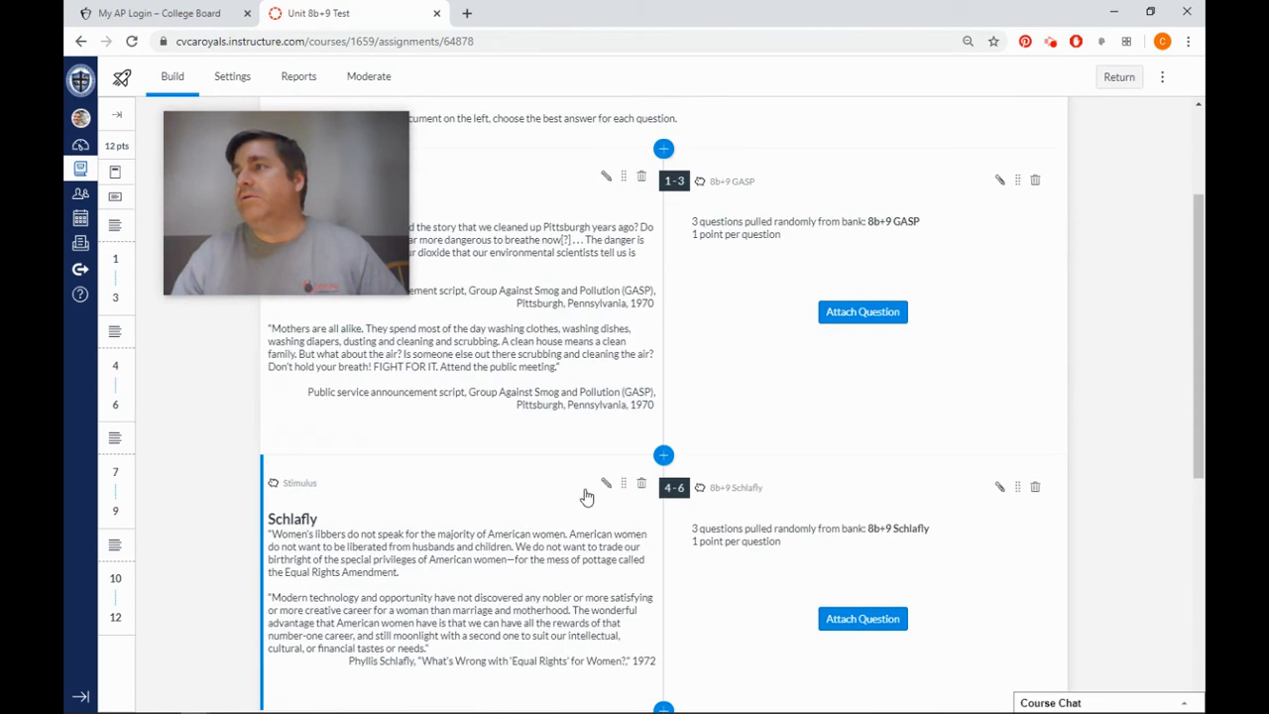
pyautogui.scroll(2, 587, 496)
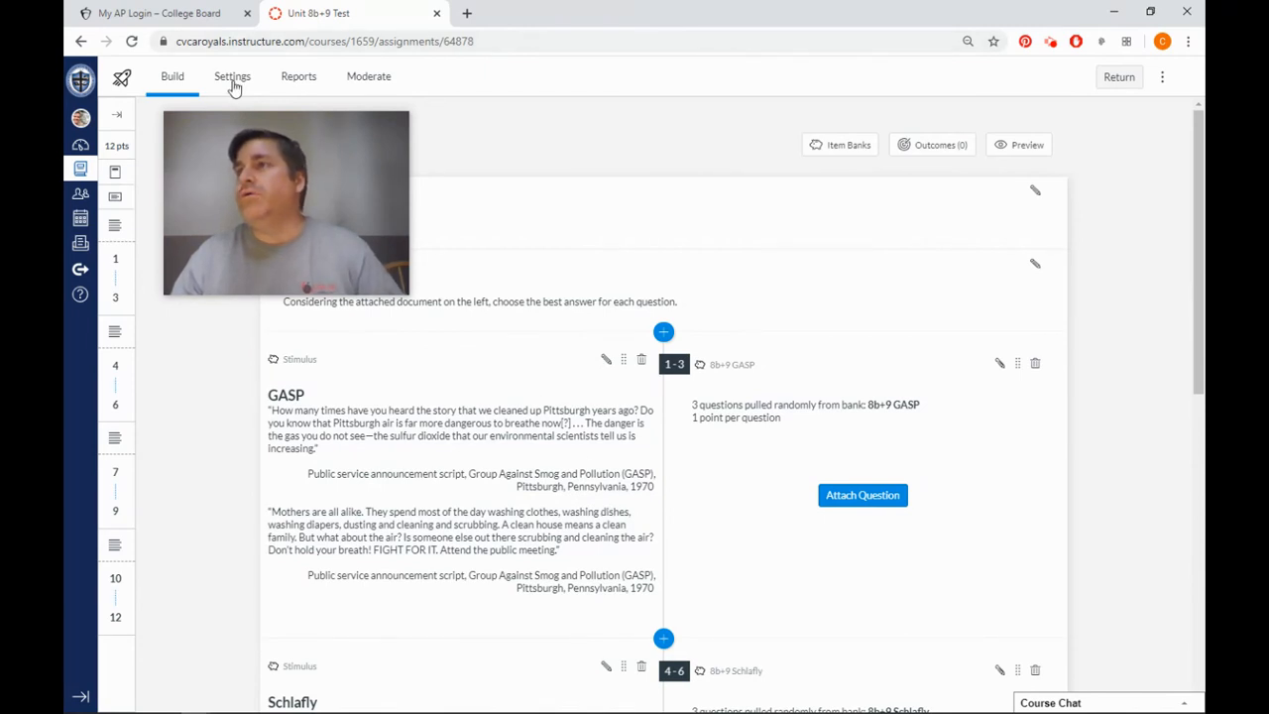
pyautogui.click(235, 86)
pyautogui.moveTo(323, 160); pyautogui.dragTo(459, 150)
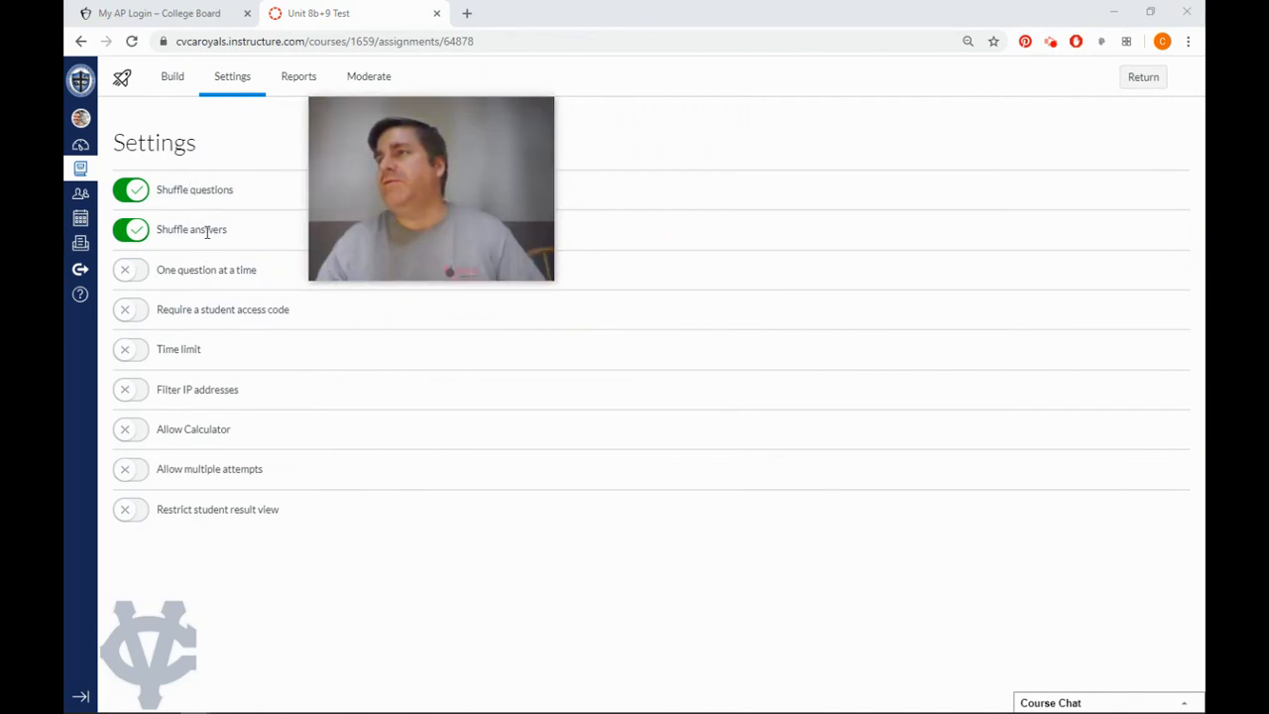
pyautogui.moveTo(413, 208)
pyautogui.mouseDown()
pyautogui.moveTo(532, 218)
pyautogui.moveTo(392, 208)
pyautogui.mouseUp()
# Preview the test as students see it and look through the stimuli and their attached questions.
pyautogui.click(173, 80)
pyautogui.moveTo(415, 209); pyautogui.dragTo(1025, 279)
pyautogui.click(1026, 148)
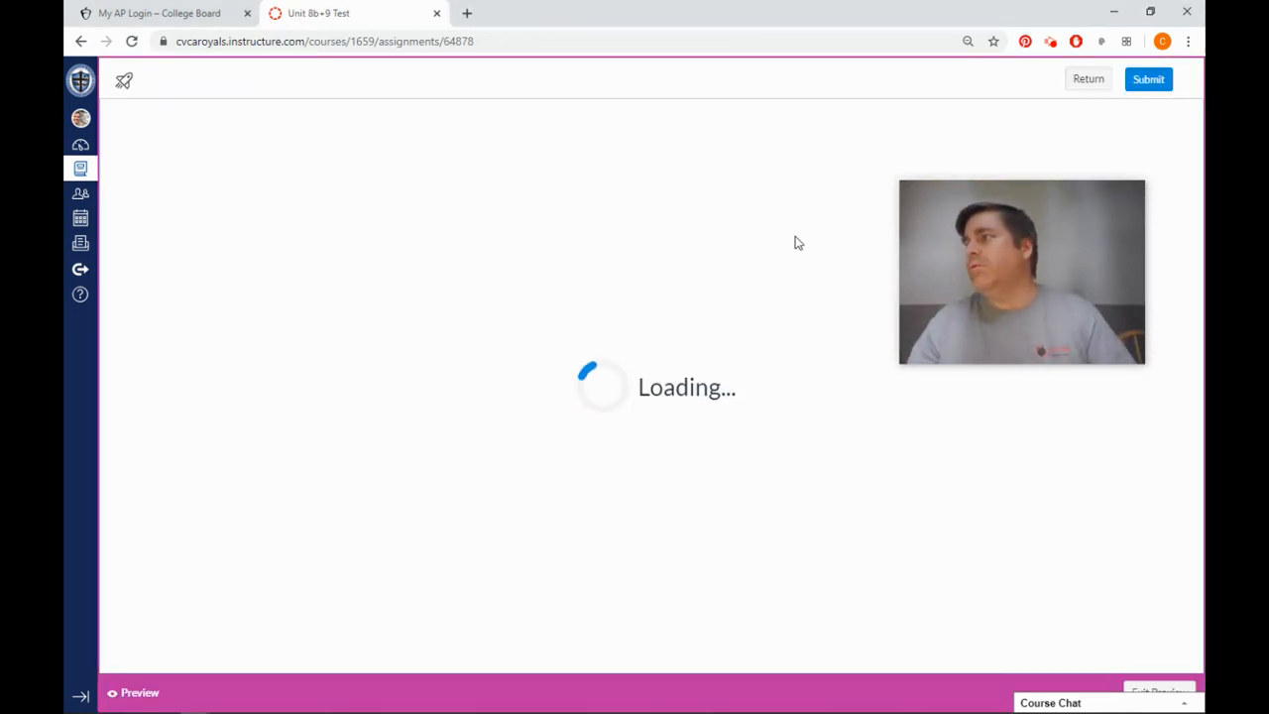
pyautogui.moveTo(1016, 245)
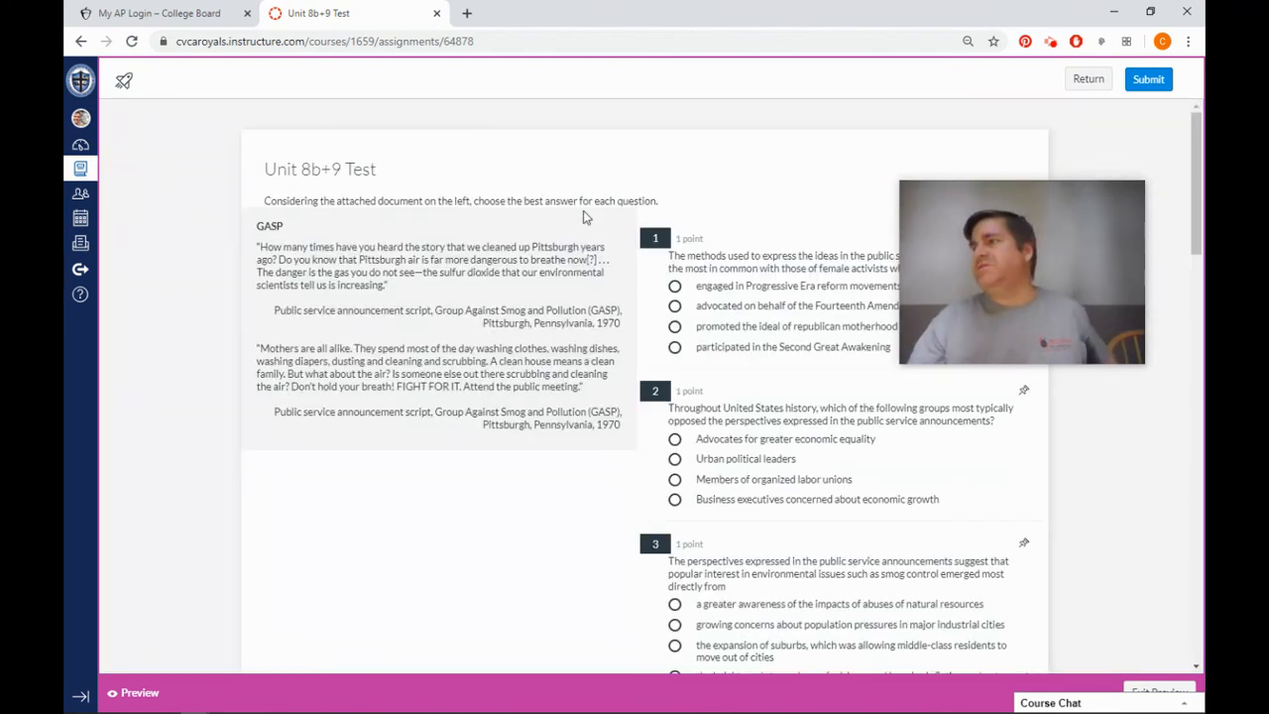
pyautogui.scroll(-5, 362, 377)
pyautogui.scroll(-10, 365, 333)
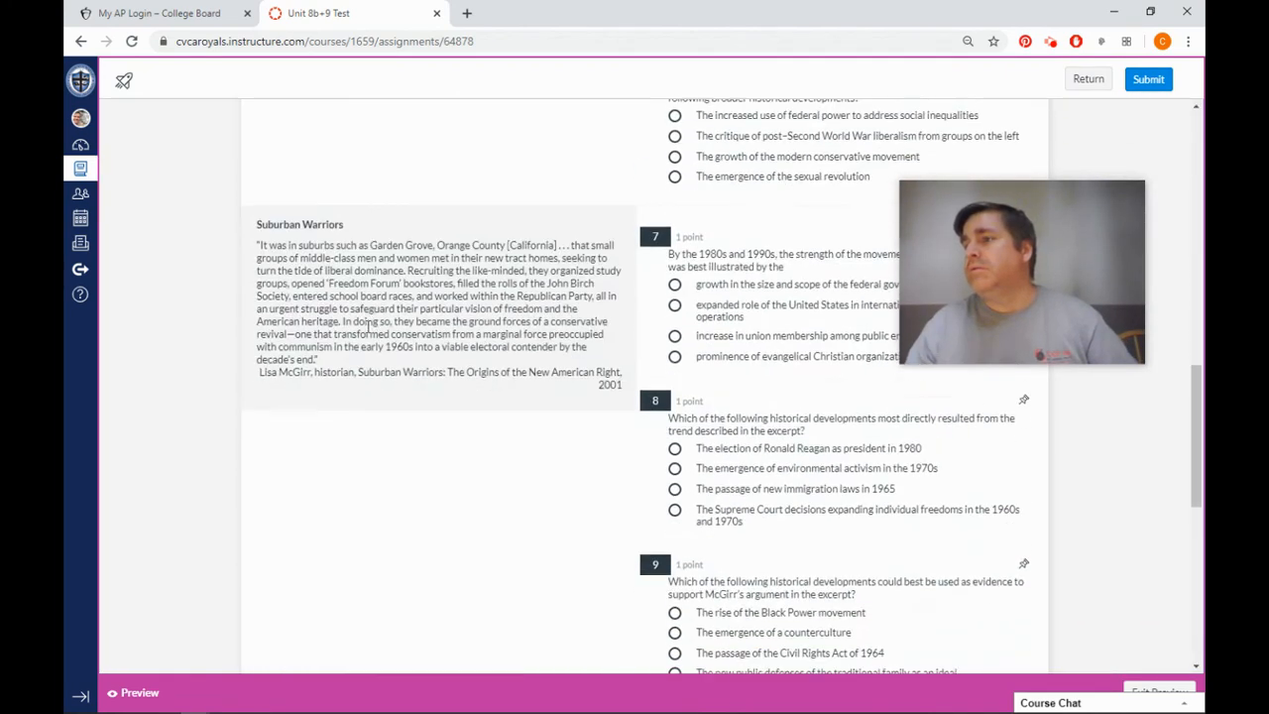
pyautogui.scroll(11, 374, 332)
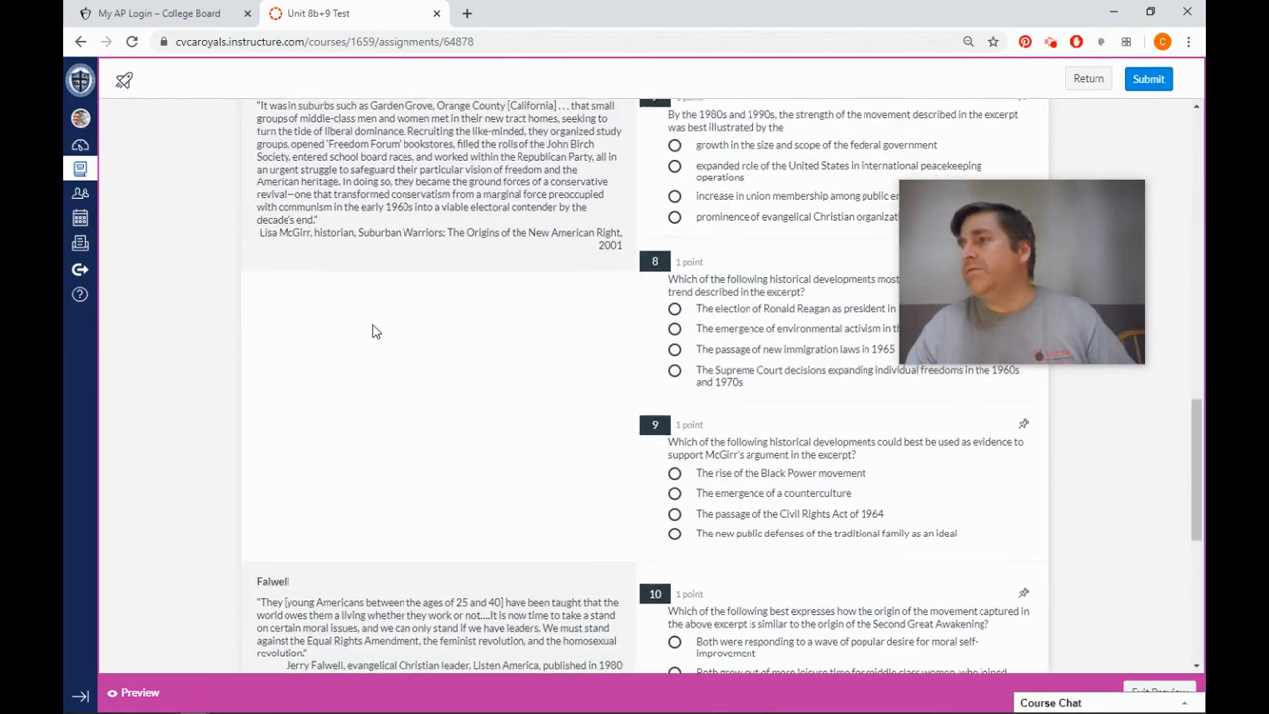
pyautogui.scroll(4, 375, 332)
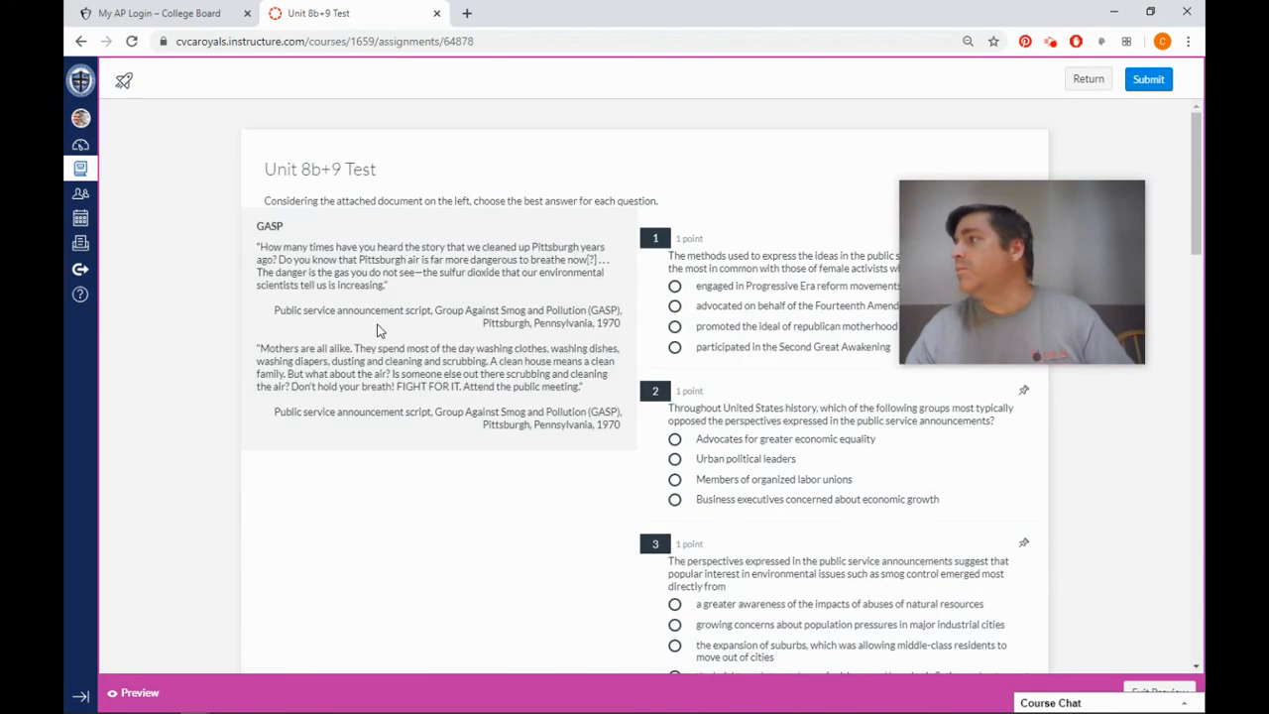
# Return to the course's quiz list and reopen the Unit 8b+9 Test for building.
pyautogui.click(1071, 85)
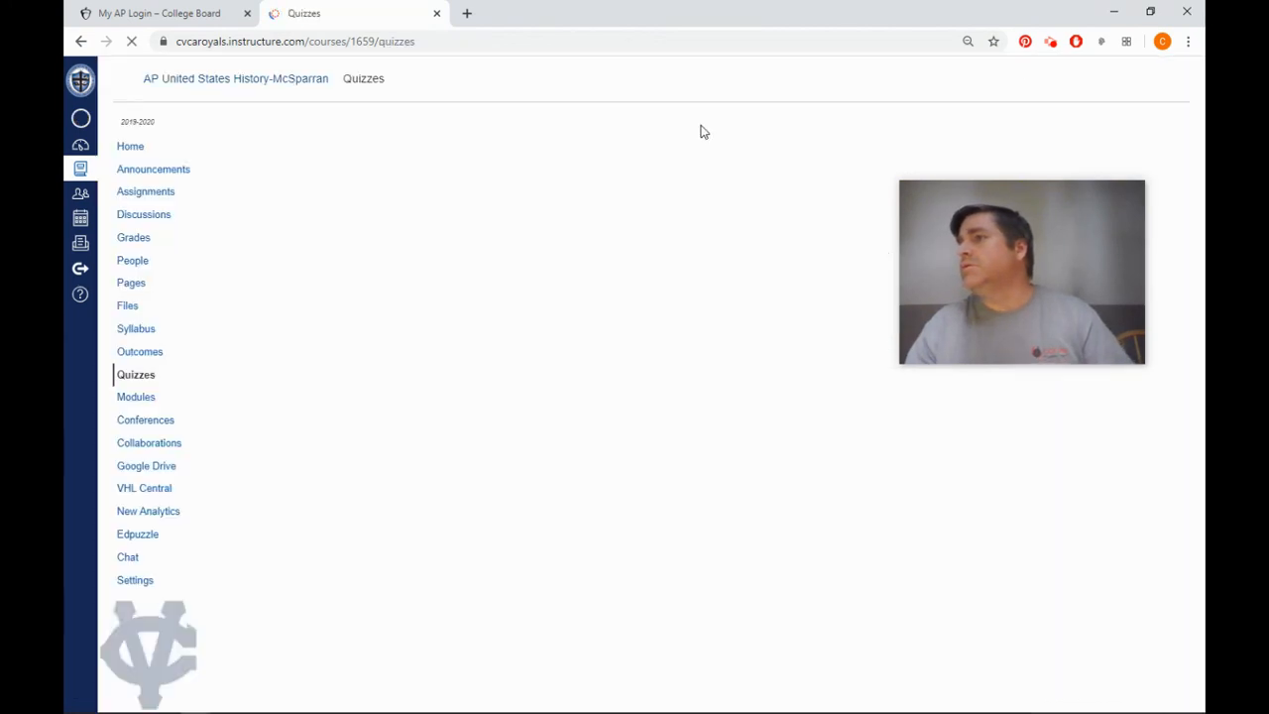
pyautogui.scroll(-8, 505, 332)
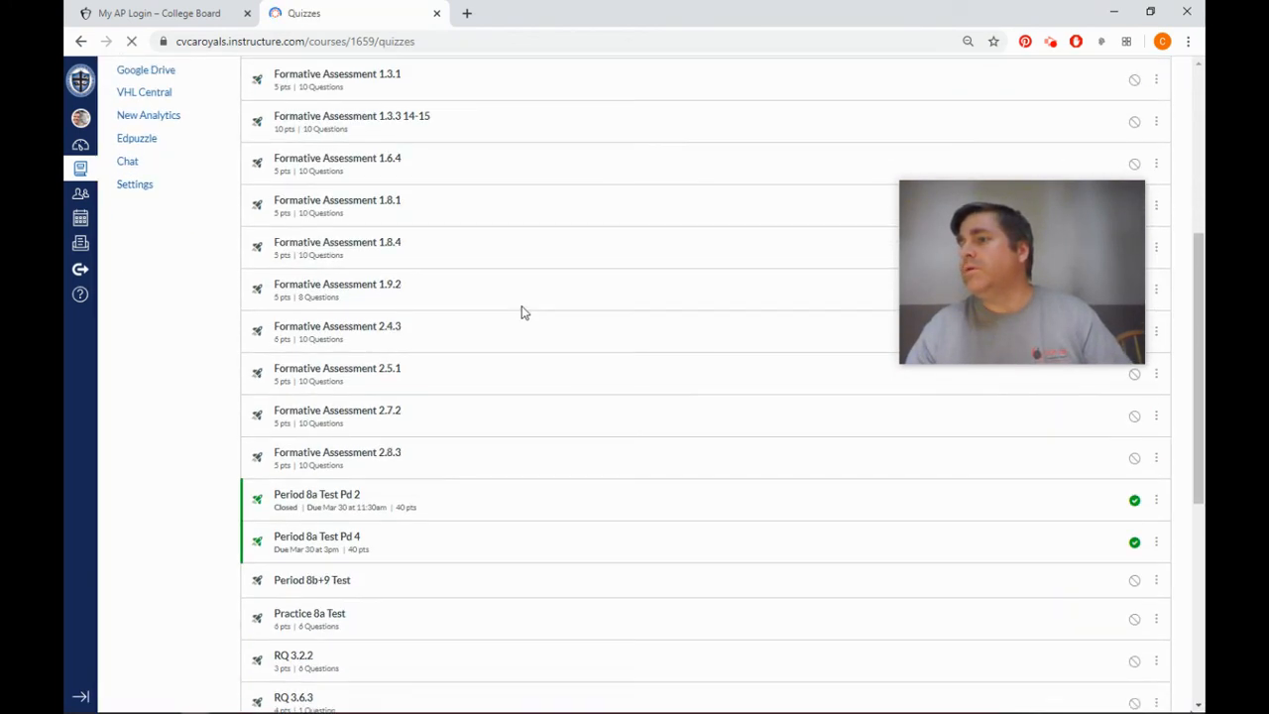
pyautogui.scroll(1, 512, 315)
pyautogui.scroll(3, 456, 396)
pyautogui.click(448, 510)
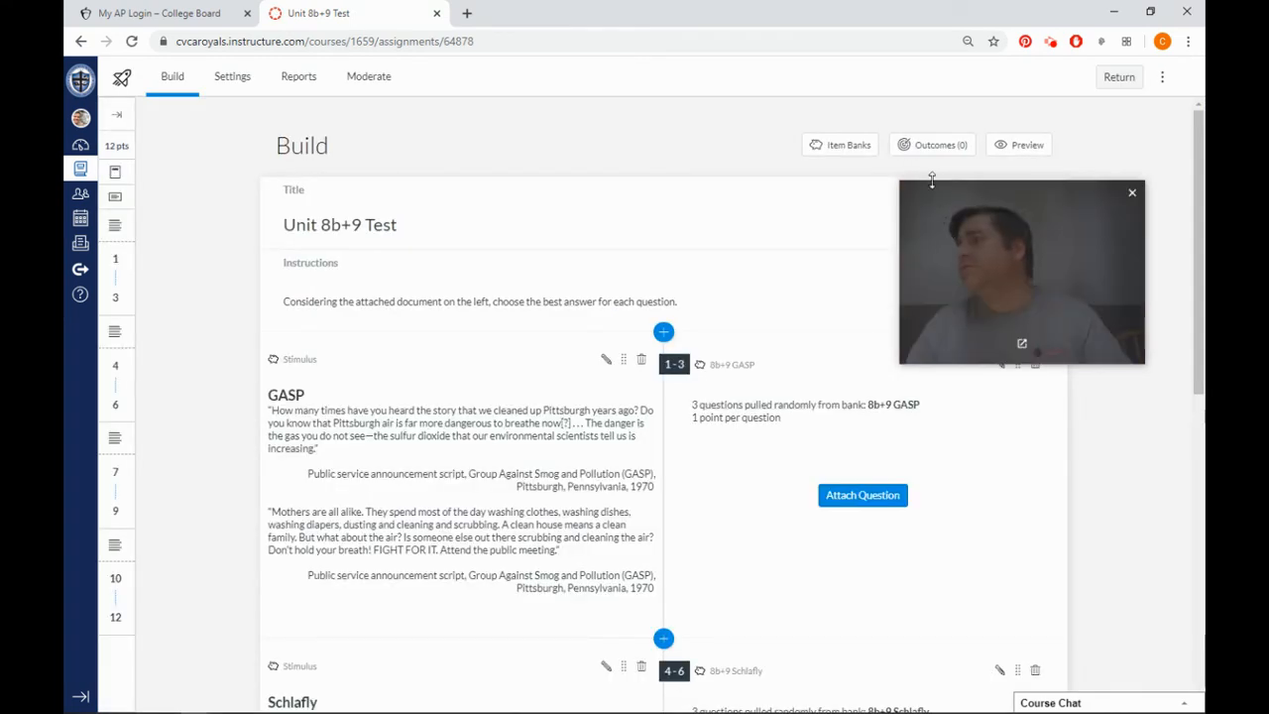
# Open the student preview of the Unit 8b+9 Test again and compare the order of the stimuli and the questions attached to each.
pyautogui.click(1035, 145)
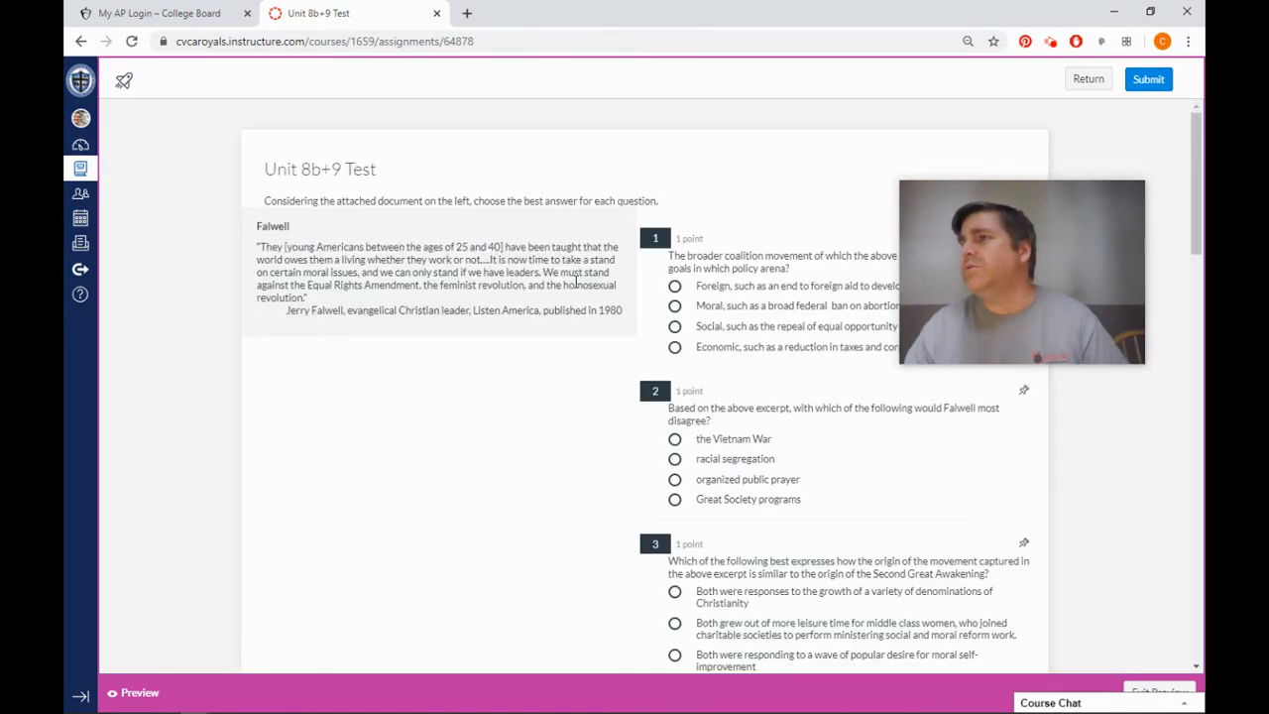
pyautogui.moveTo(985, 278); pyautogui.dragTo(387, 473)
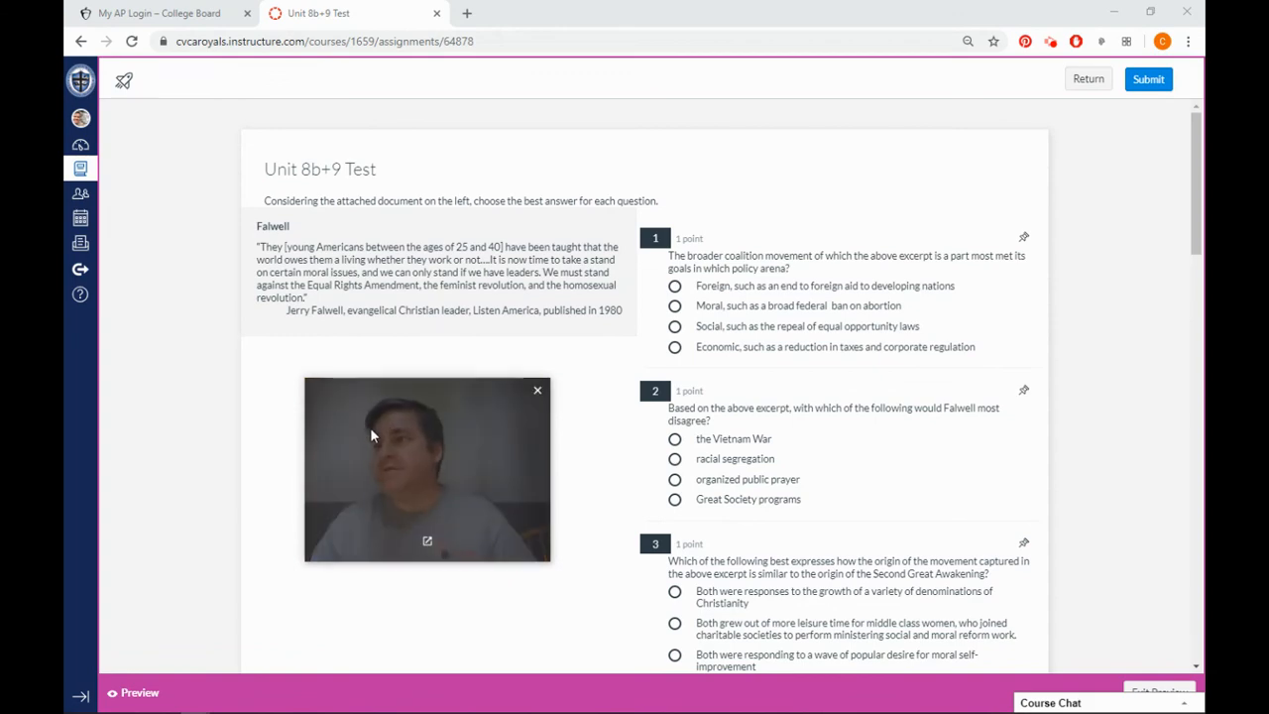
pyautogui.scroll(-5, 585, 572)
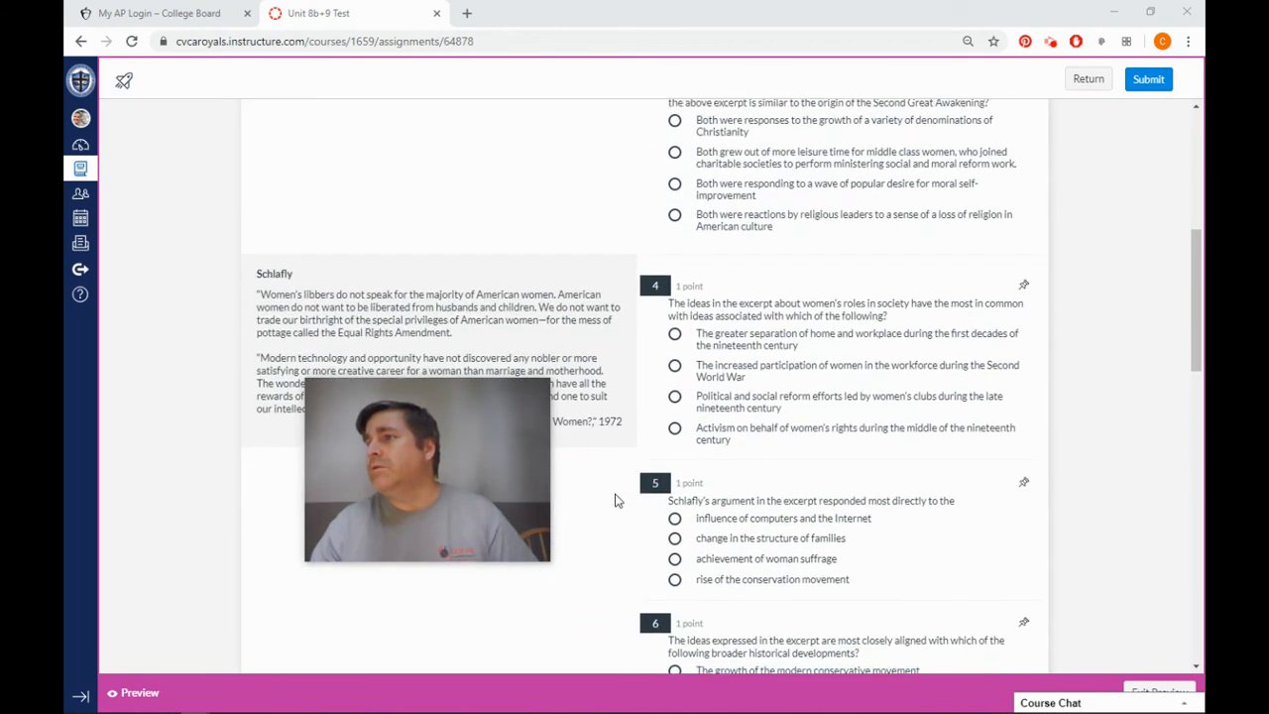
pyautogui.scroll(5, 615, 500)
pyautogui.scroll(1, 615, 505)
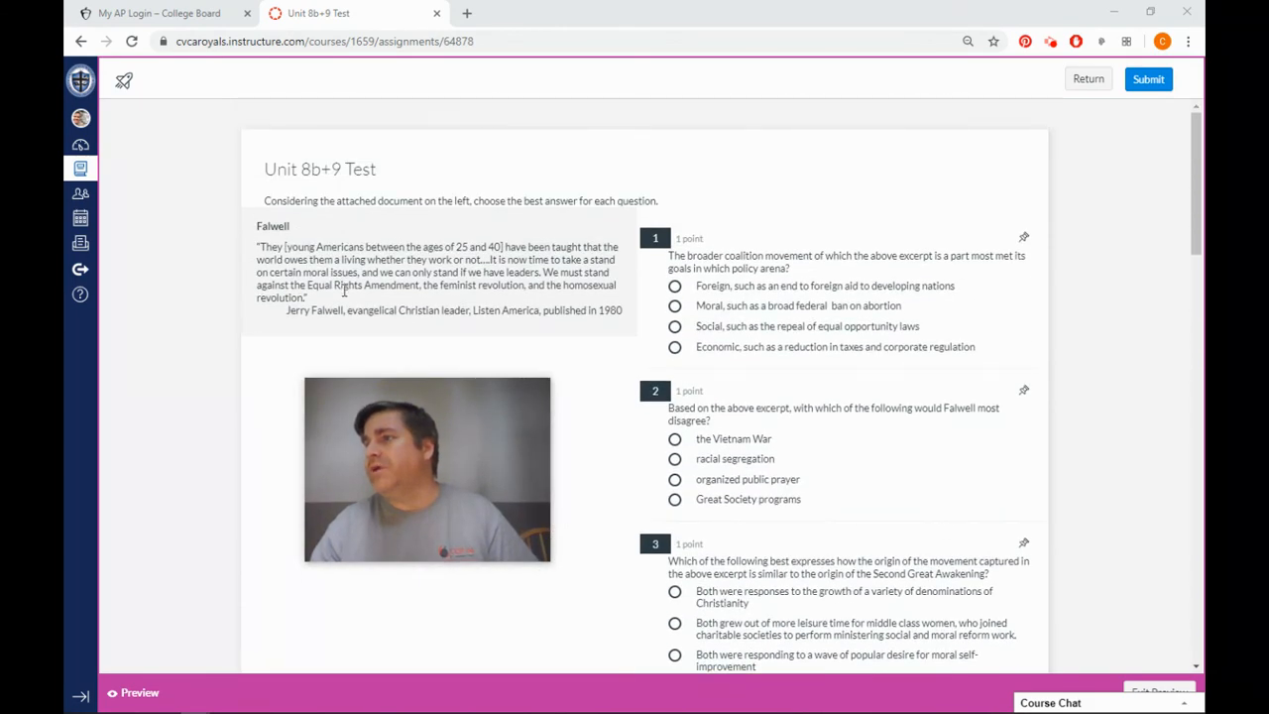
pyautogui.scroll(-1, 760, 454)
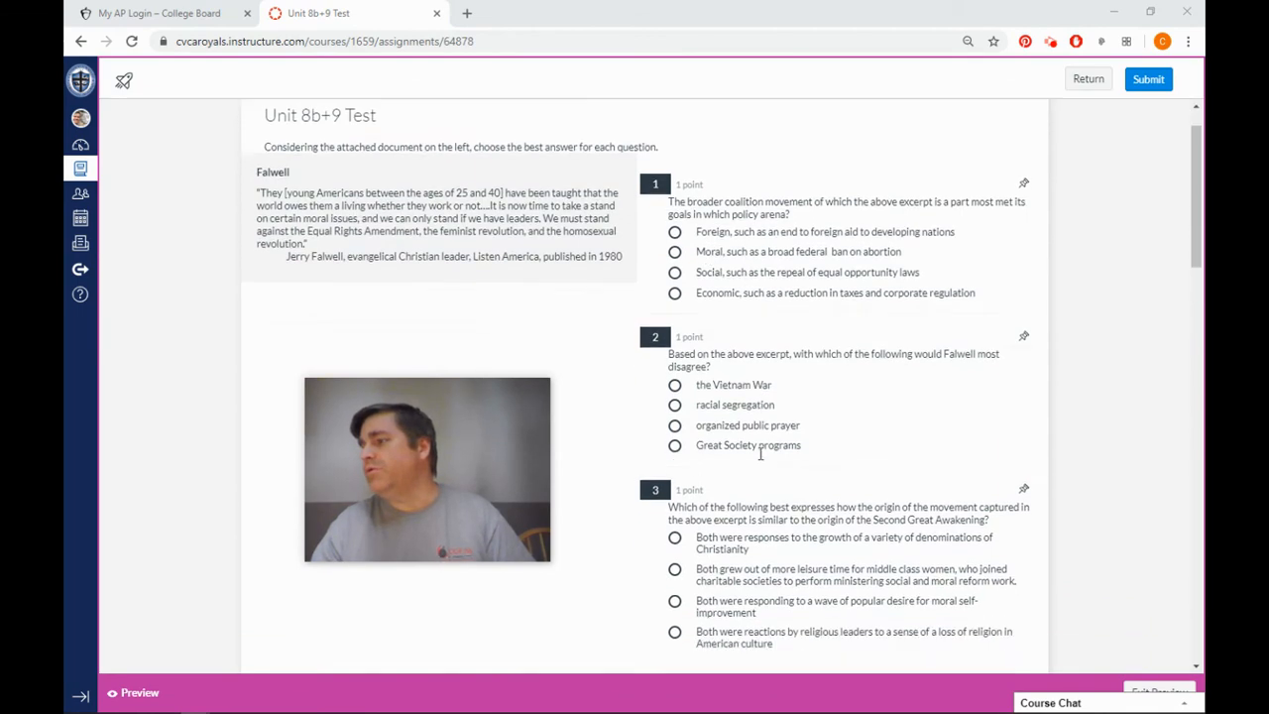
pyautogui.scroll(-3, 761, 453)
pyautogui.scroll(2, 761, 456)
pyautogui.moveTo(512, 437)
pyautogui.moveTo(512, 437); pyautogui.dragTo(530, 345)
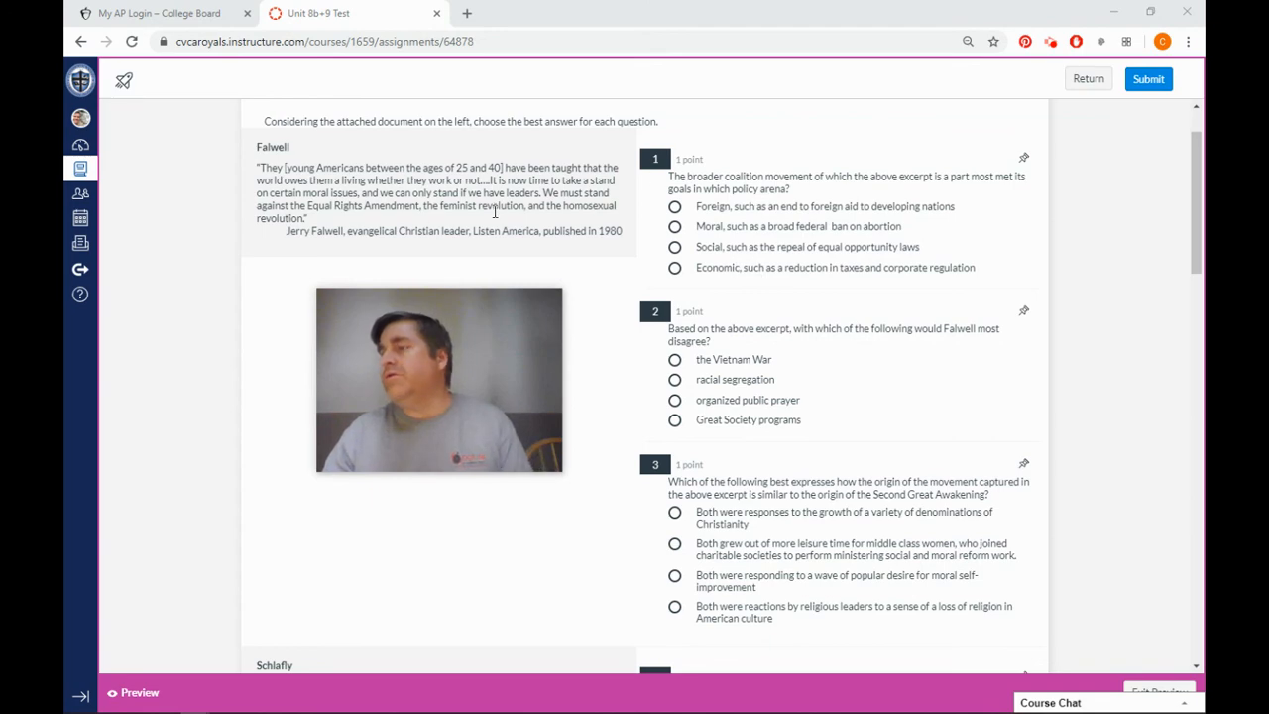
pyautogui.scroll(-10, 306, 282)
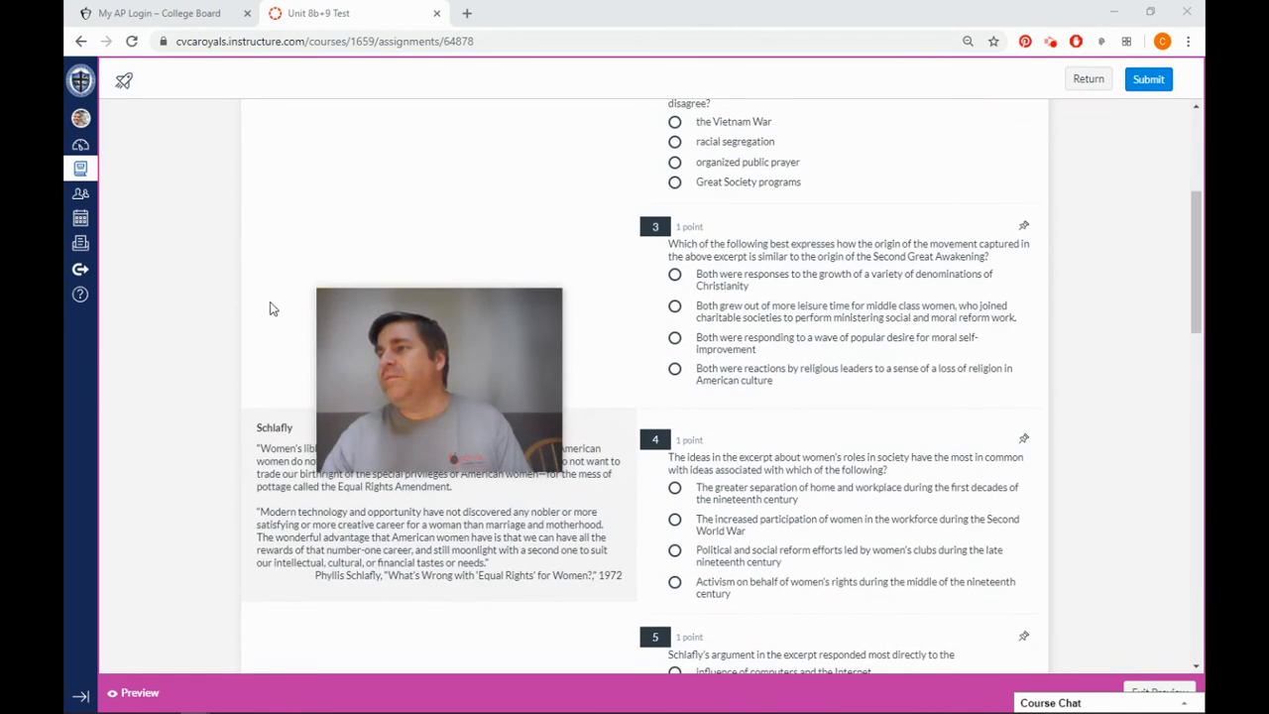
pyautogui.scroll(-4, 306, 497)
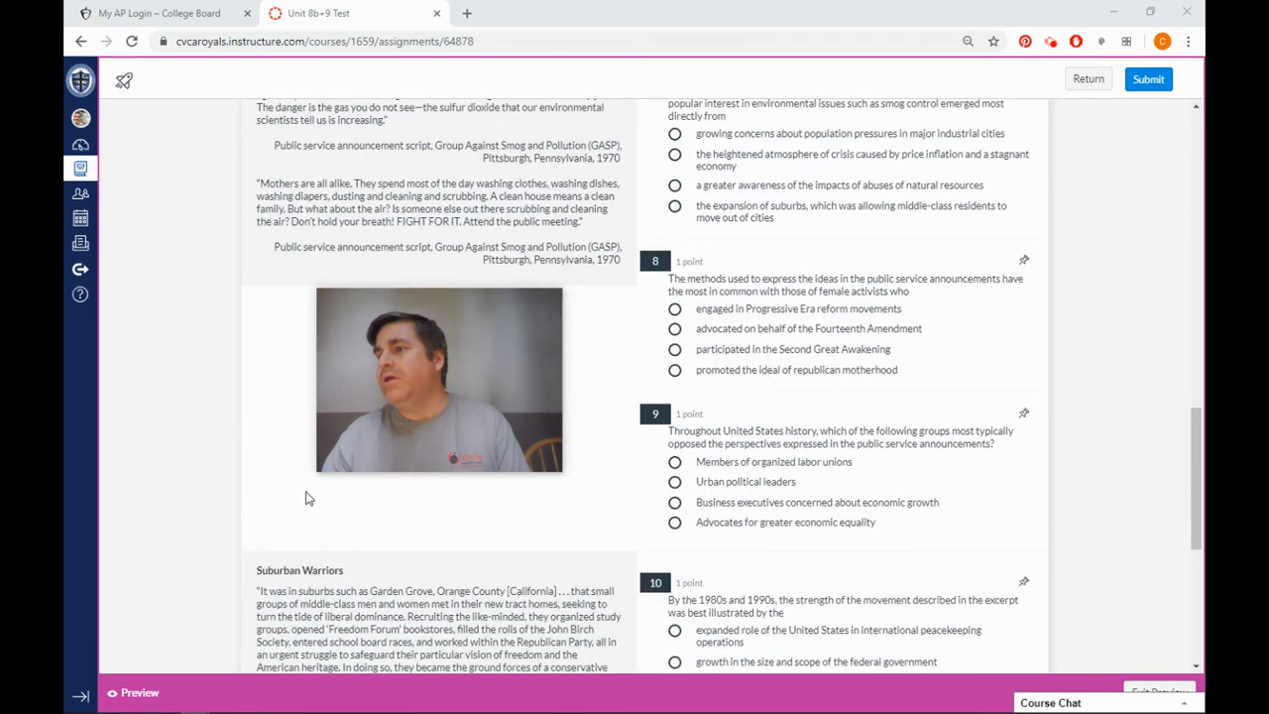
pyautogui.scroll(10, 309, 500)
pyautogui.scroll(4, 319, 507)
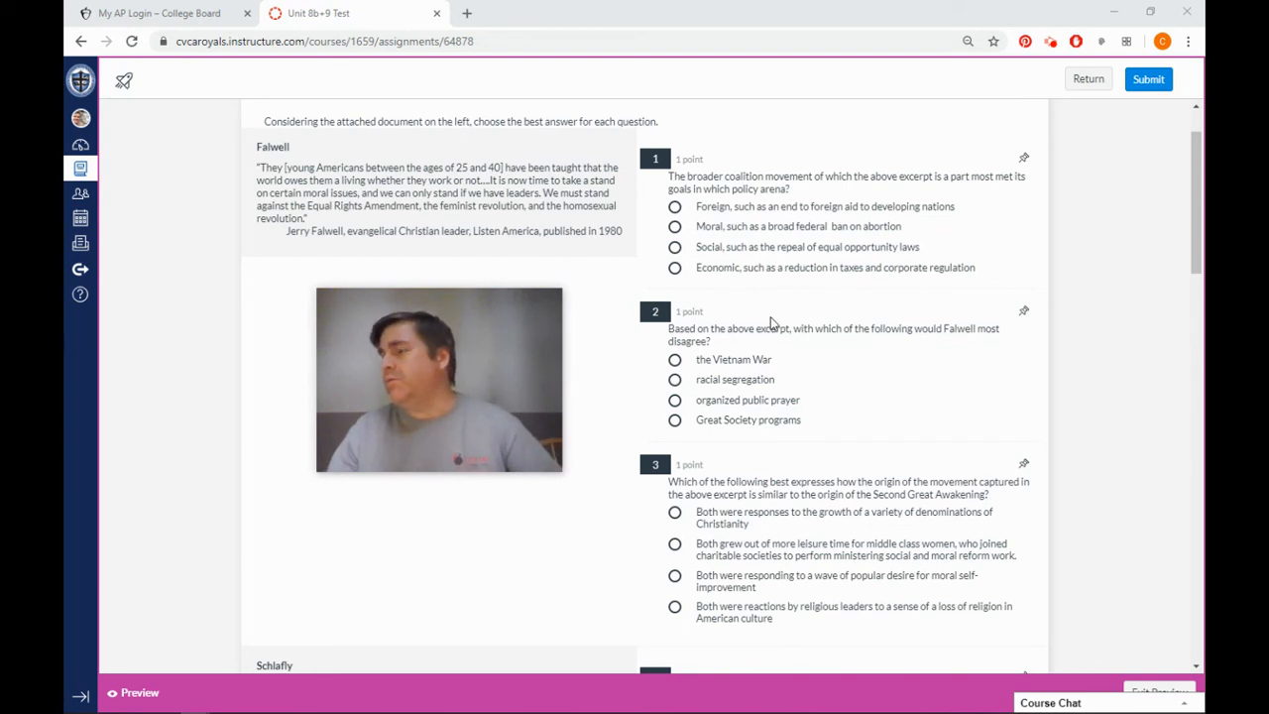
pyautogui.moveTo(442, 349)
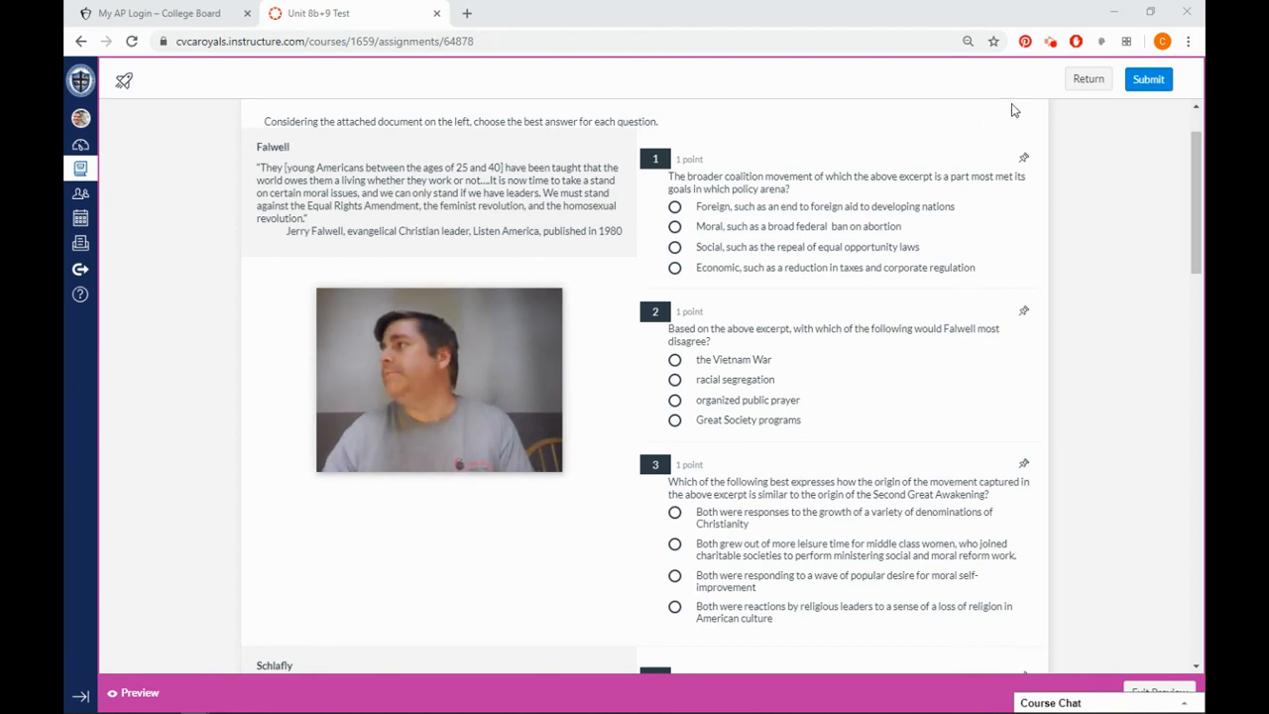
pyautogui.click(1050, 44)
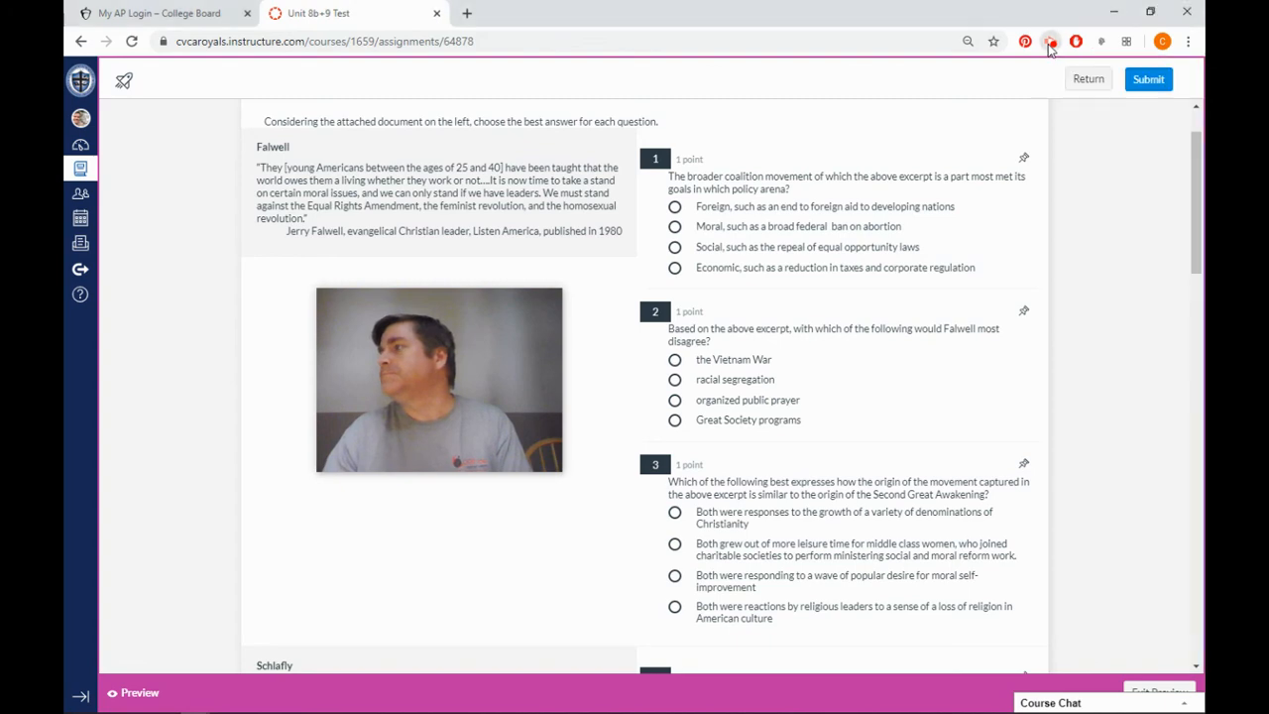